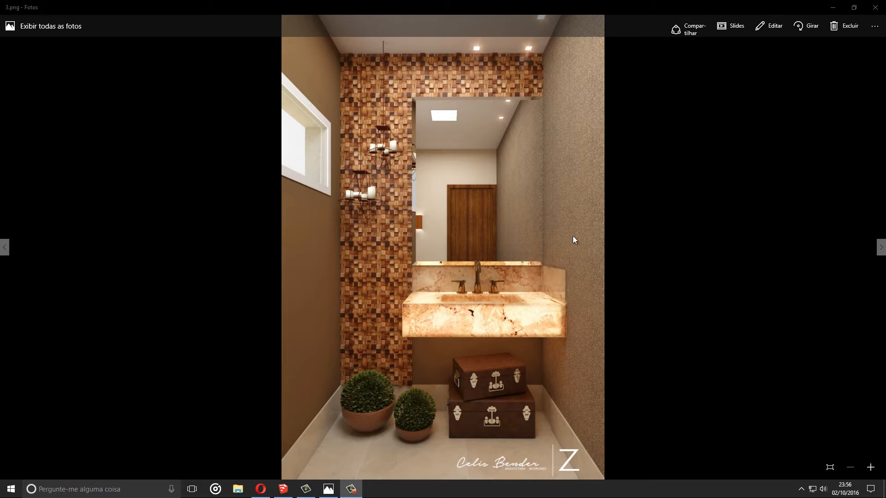
# Close the reference image, switch to SketchUp and move the white ceiling slab about 1.96 m sideways off the bathroom.
pyautogui.click(875, 7)
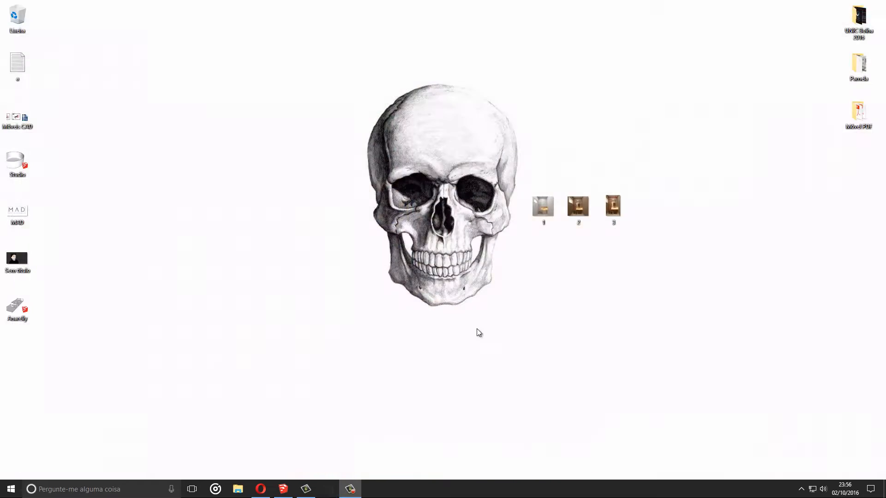
pyautogui.click(284, 489)
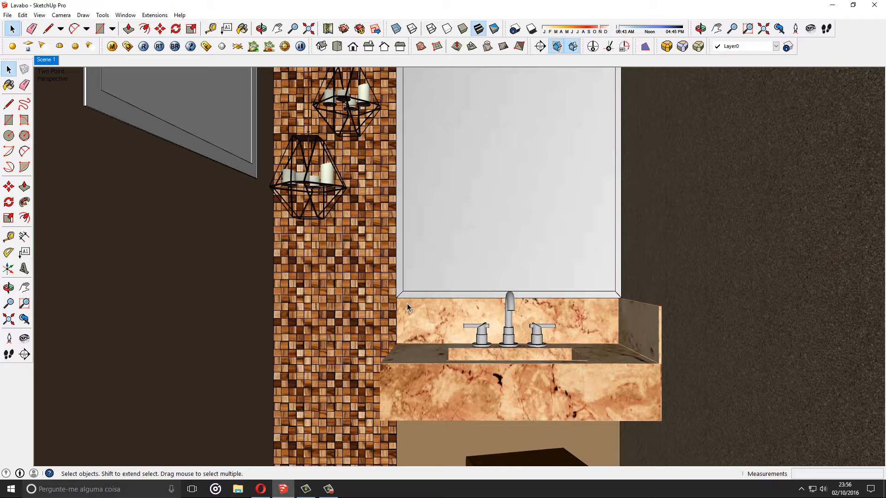
pyautogui.scroll(-1, 395, 130)
pyautogui.moveTo(388, 142); pyautogui.dragTo(483, 239, button='middle')
pyautogui.scroll(-5, 483, 239)
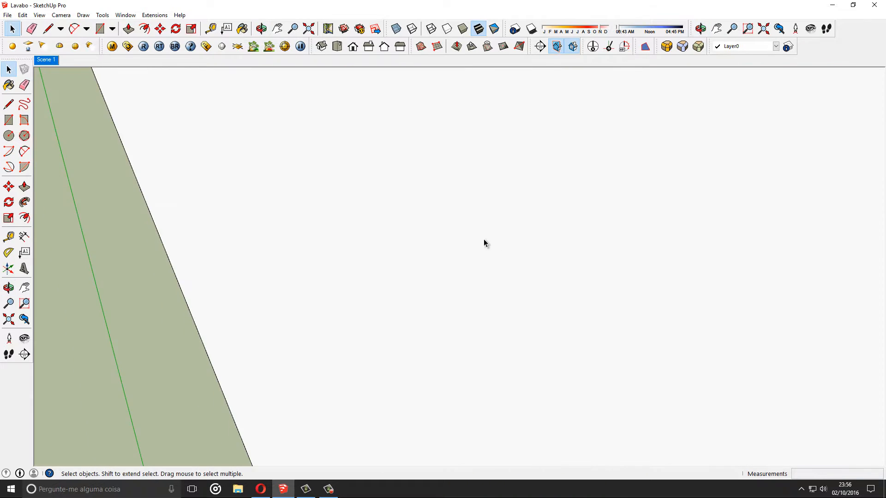
pyautogui.scroll(-5, 484, 239)
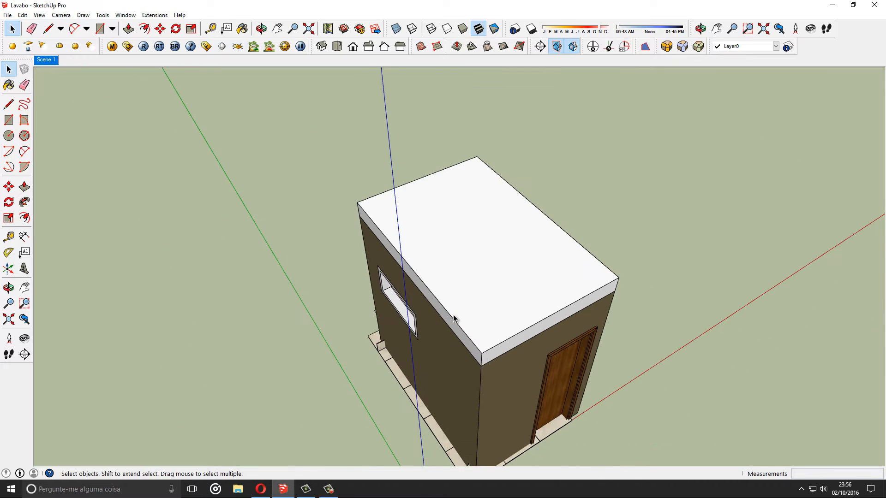
pyautogui.click(472, 329)
pyautogui.press('m')
pyautogui.moveTo(470, 339); pyautogui.dragTo(616, 270)
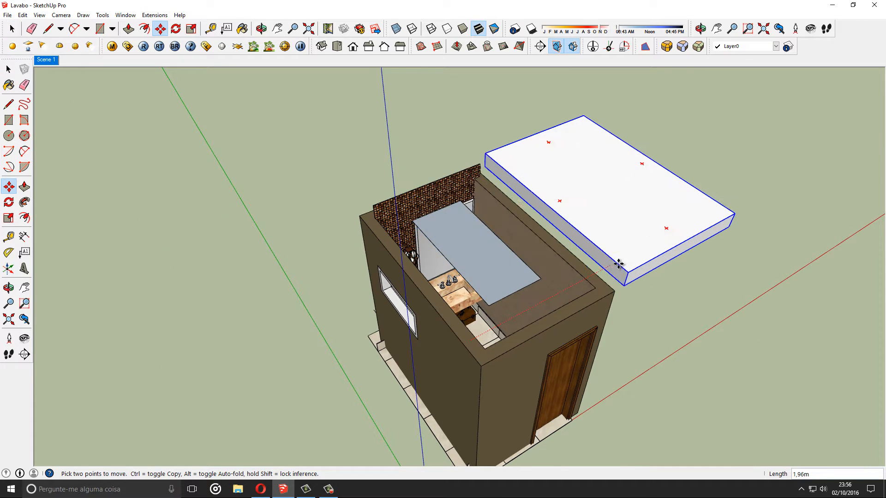
pyautogui.press('space')
# Examine the roofless bathroom's layout from above and compare it with the reference render 3.png.
pyautogui.scroll(2, 474, 259)
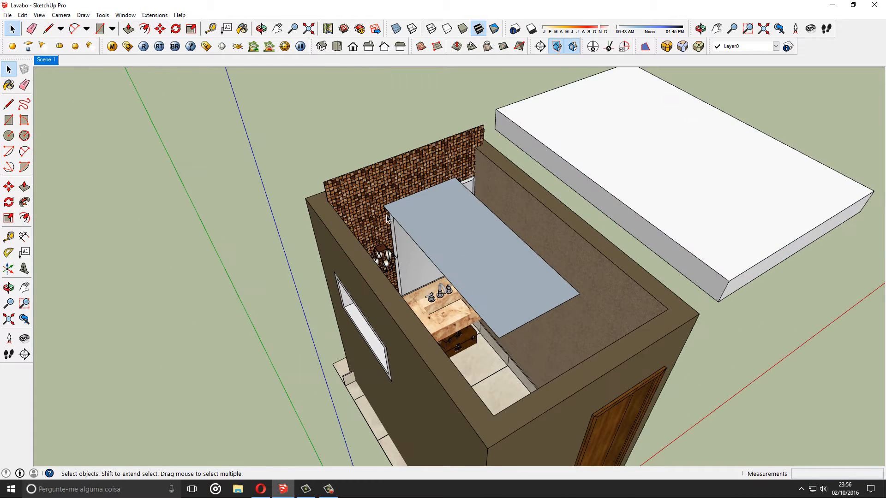
pyautogui.moveTo(474, 259); pyautogui.dragTo(371, 398, button='middle')
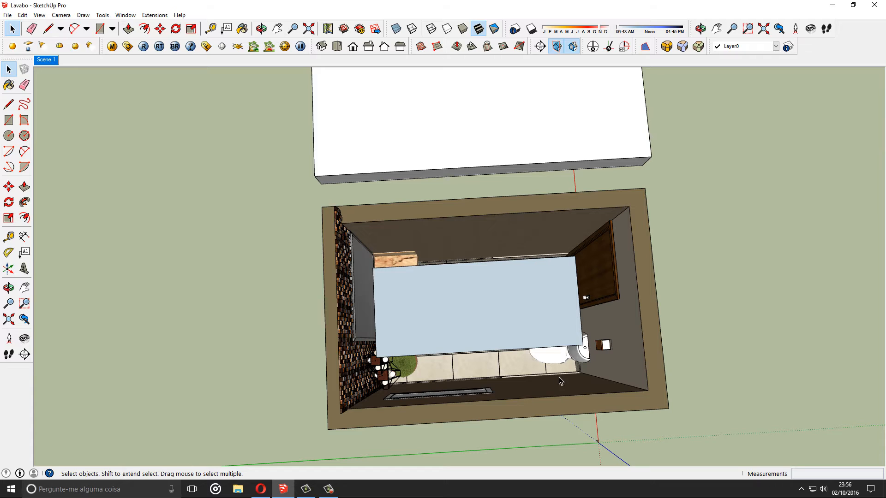
pyautogui.moveTo(541, 383); pyautogui.dragTo(418, 316, button='middle')
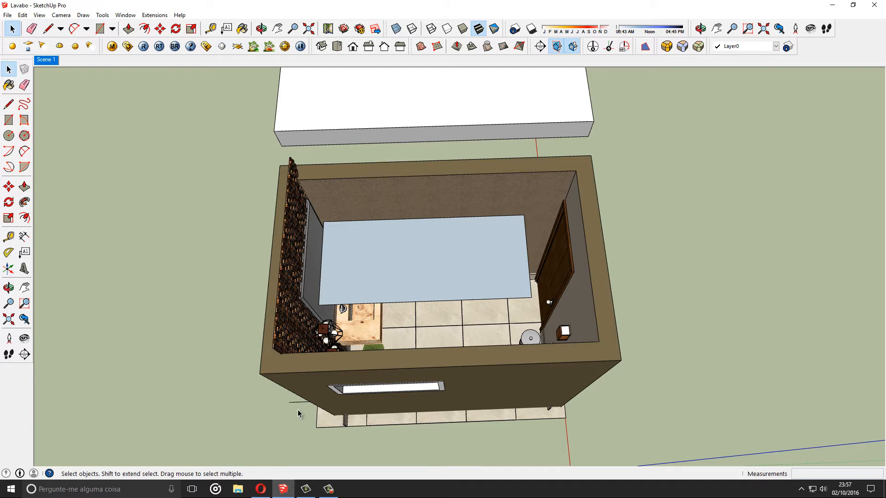
pyautogui.moveTo(554, 282); pyautogui.dragTo(466, 393, button='middle')
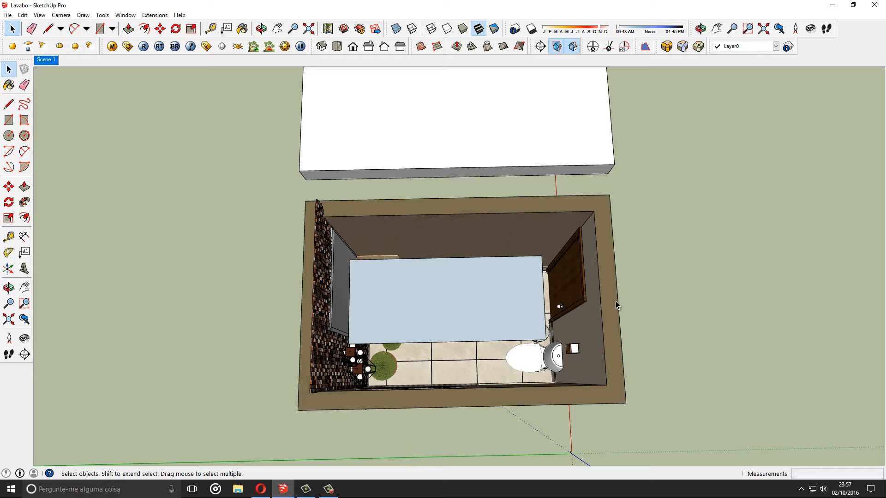
pyautogui.scroll(3, 563, 325)
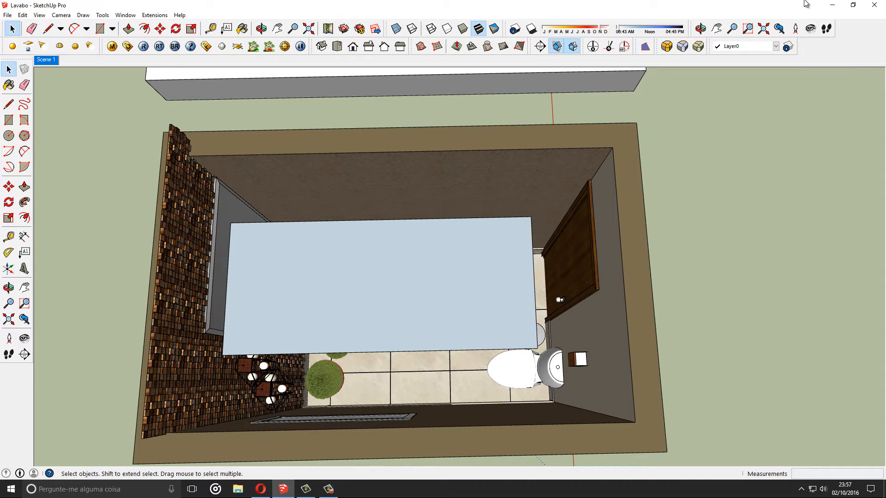
pyautogui.click(832, 5)
pyautogui.doubleClick(609, 206)
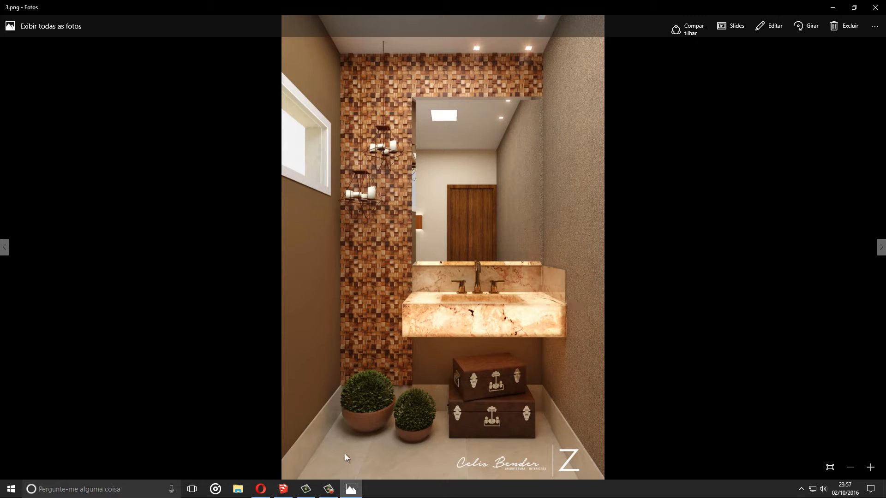
pyautogui.click(283, 489)
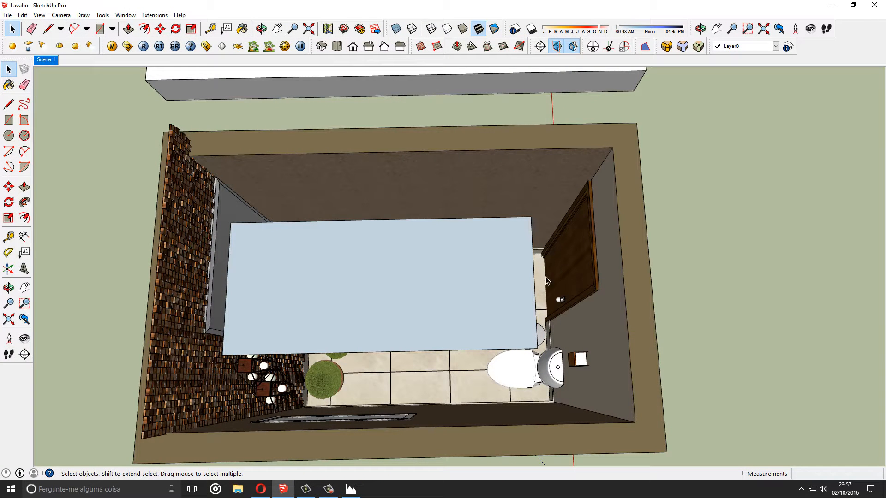
pyautogui.scroll(-4, 545, 277)
pyautogui.scroll(3, 545, 284)
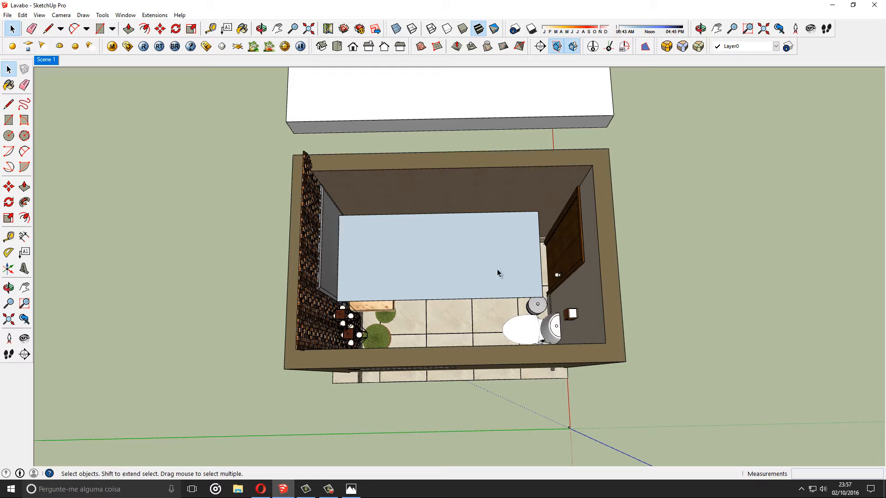
pyautogui.moveTo(498, 298); pyautogui.dragTo(672, 258, button='middle')
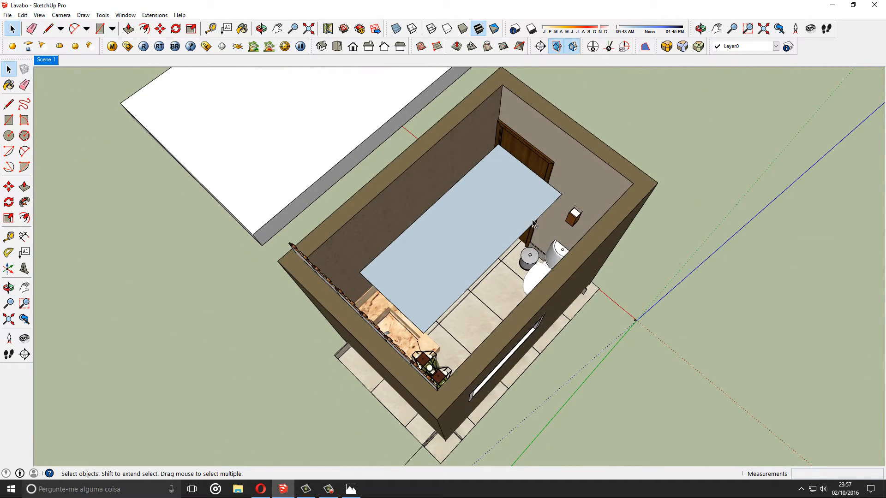
pyautogui.moveTo(532, 219); pyautogui.dragTo(494, 214, button='middle')
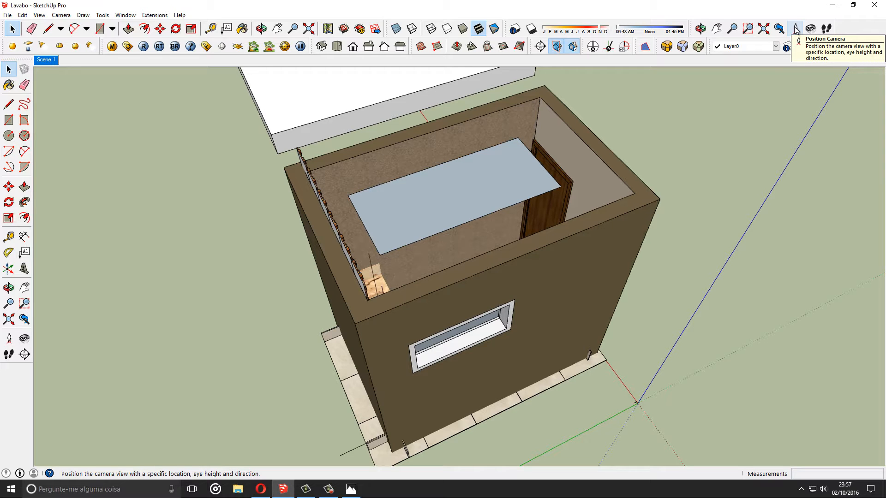
# Check that the Camera toolbar is enabled in the list of available toolbars.
pyautogui.click(37, 15)
pyautogui.click(49, 26)
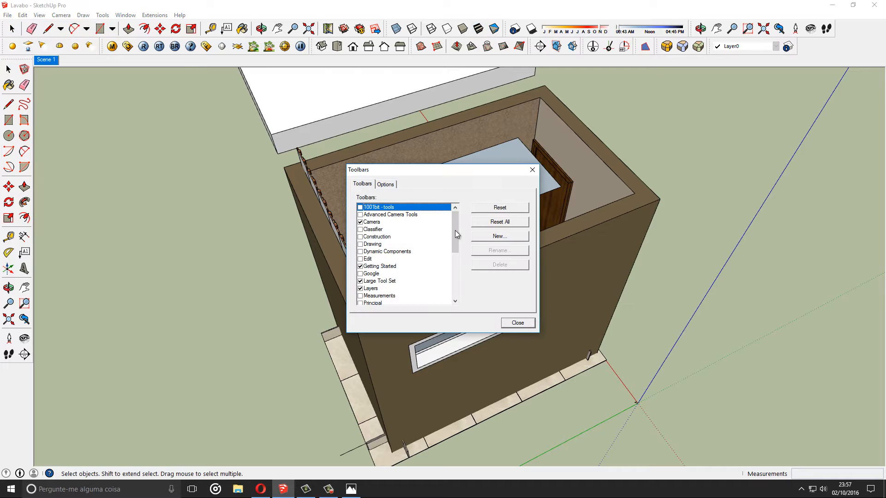
pyautogui.moveTo(455, 234)
pyautogui.mouseDown()
pyautogui.moveTo(458, 262)
pyautogui.moveTo(461, 226)
pyautogui.mouseUp()
pyautogui.click(362, 223)
pyautogui.click(532, 170)
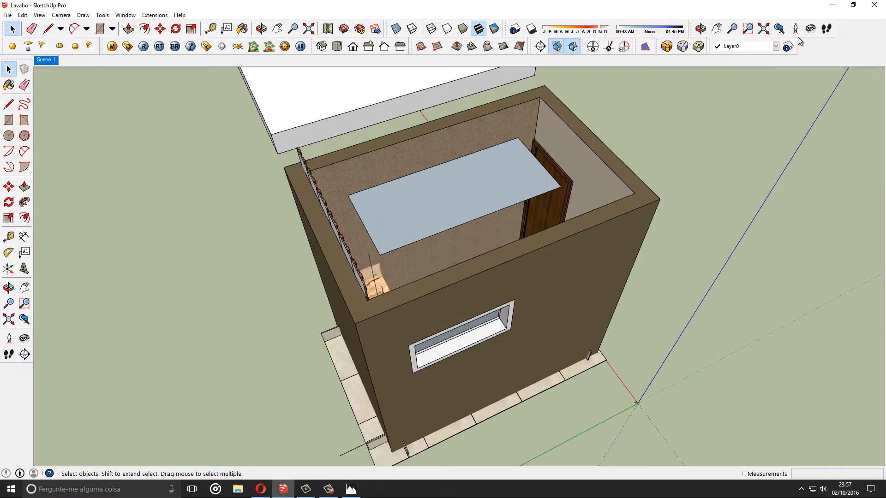
# Position the camera on the floor tile beside the door and turn it to face the mirror and sink wall.
pyautogui.click(795, 28)
pyautogui.moveTo(520, 188); pyautogui.dragTo(637, 236, button='middle')
pyautogui.click(513, 236)
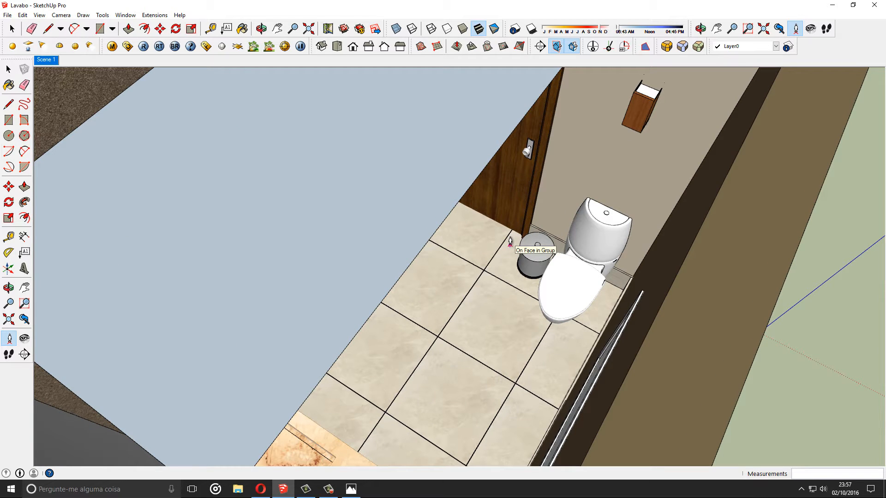
pyautogui.click(511, 243)
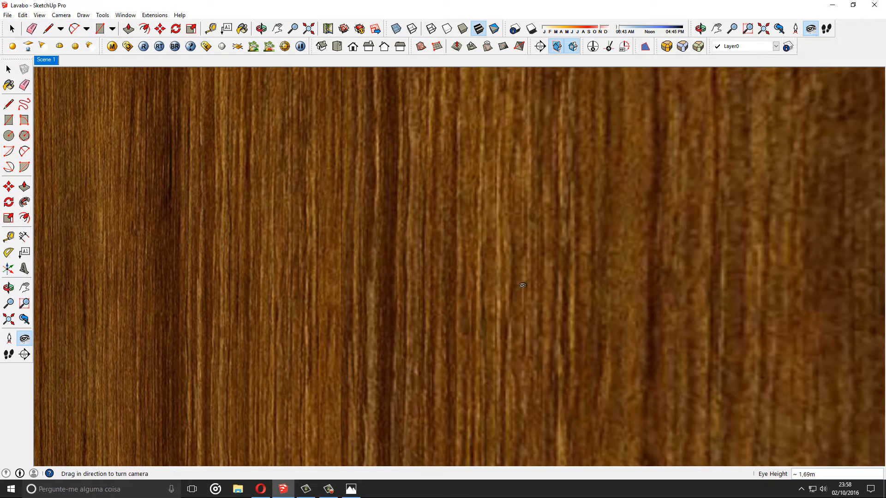
pyautogui.moveTo(400, 311); pyautogui.dragTo(668, 388)
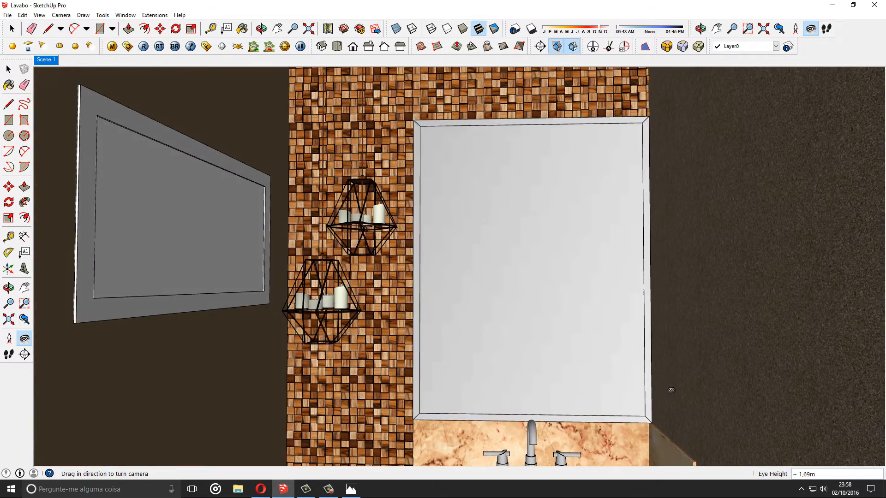
pyautogui.moveTo(461, 283)
pyautogui.mouseDown()
pyautogui.moveTo(451, 429)
pyautogui.moveTo(484, 283)
pyautogui.moveTo(476, 289)
pyautogui.mouseUp()
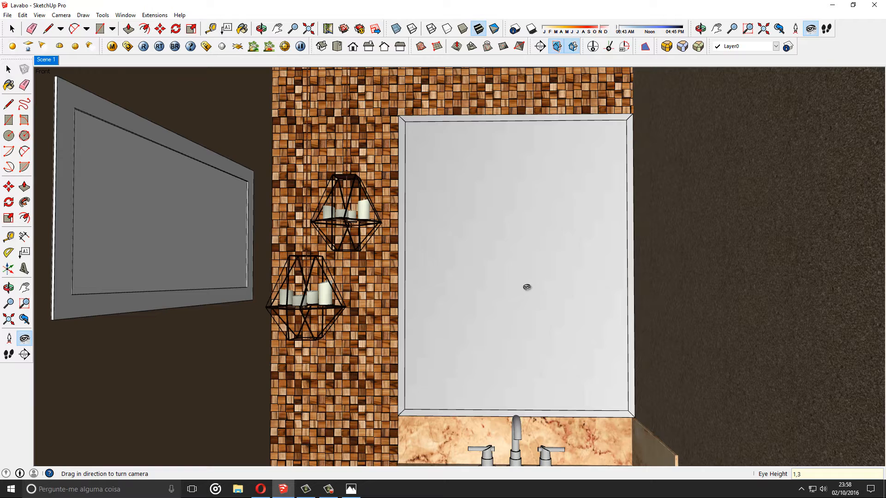
# Set the camera's eye height to 1.3 m, trying 1.25 m as a comparison.
pyautogui.press('Return')
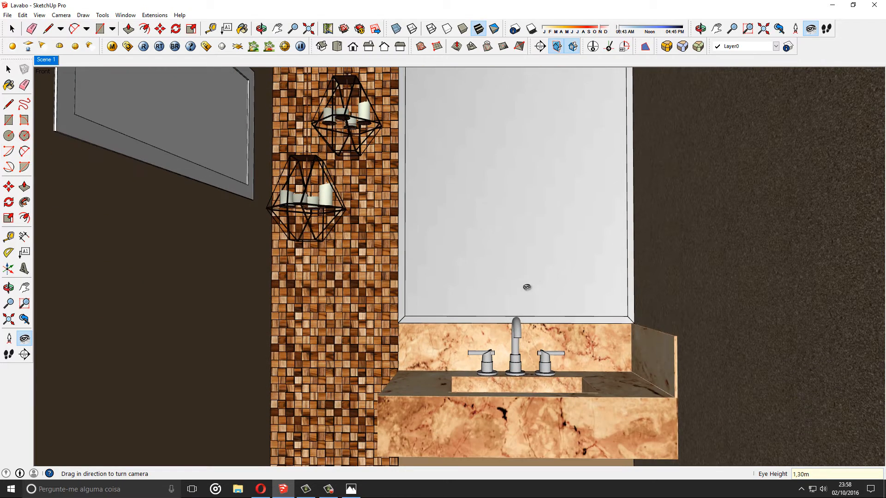
pyautogui.write('1,25')
pyautogui.press('Return')
pyautogui.write('1,3')
pyautogui.press('Return')
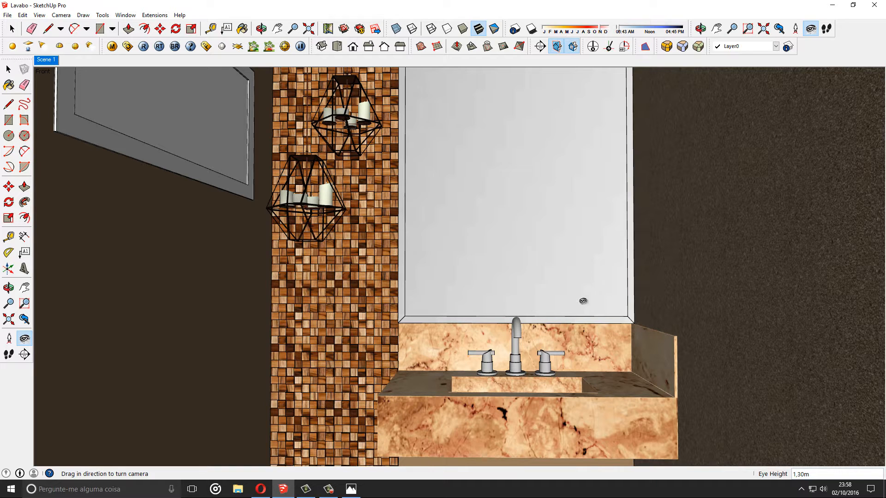
# Try wider camera fields of view of 50 and 60 degrees on the sink wall.
pyautogui.press('z')
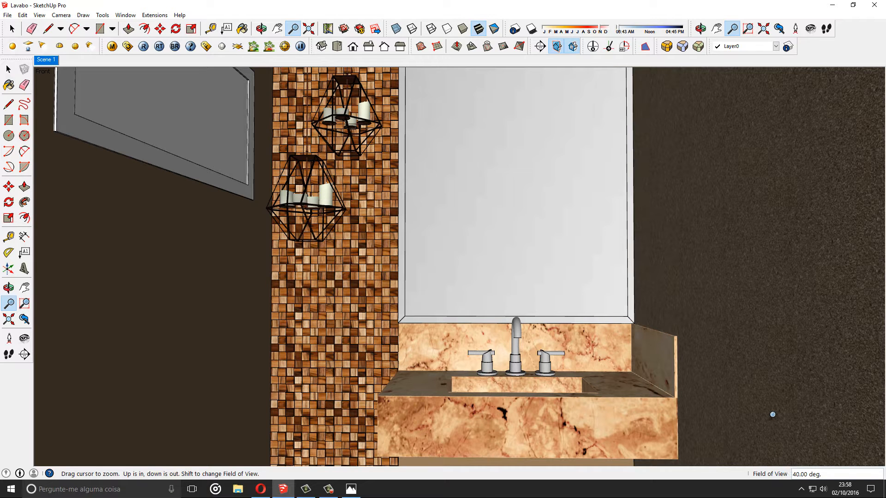
pyautogui.write('50')
pyautogui.press('Return')
pyautogui.write('60')
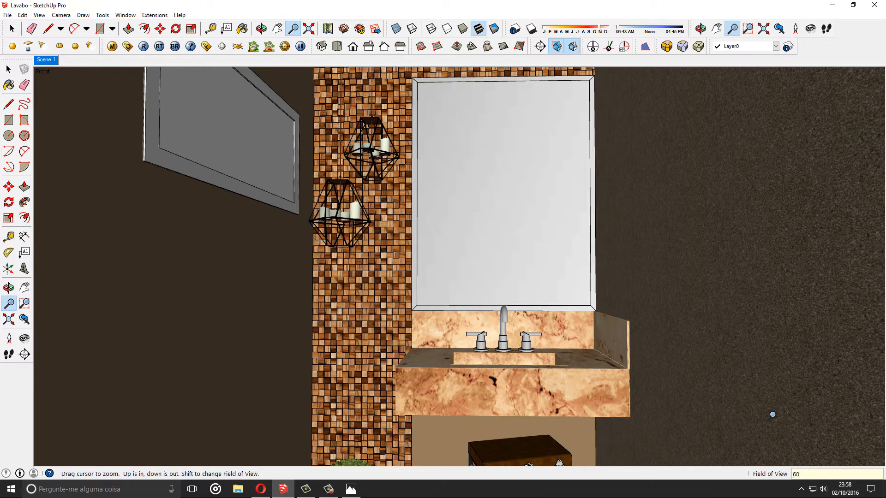
pyautogui.press('Return')
pyautogui.write('50')
pyautogui.press('Return')
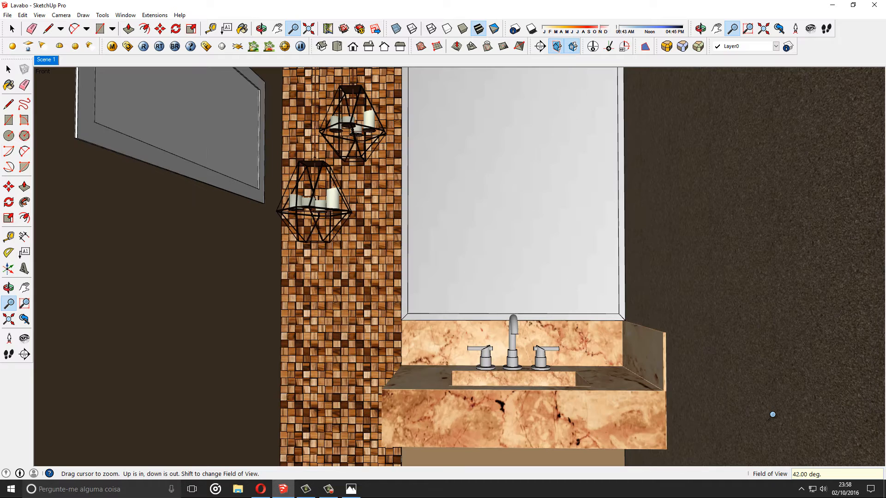
# Set the camera's field of view to 40 degrees, comparing it with 35 degrees.
pyautogui.write('40')
pyautogui.press('Return')
pyautogui.write('3')
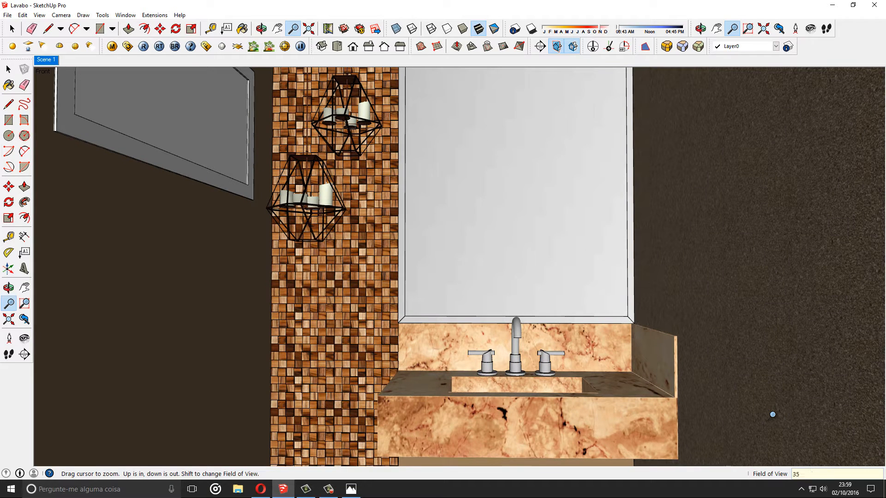
pyautogui.write('5')
pyautogui.press('Return')
pyautogui.write('40')
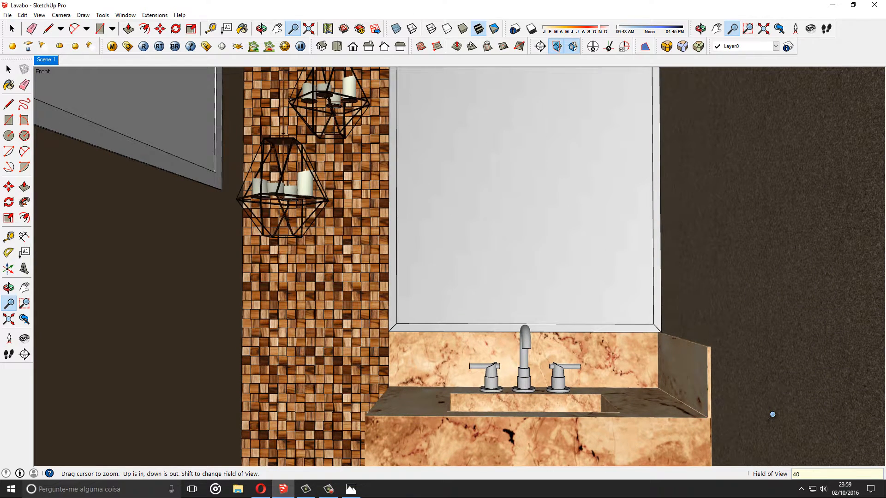
pyautogui.press('Return')
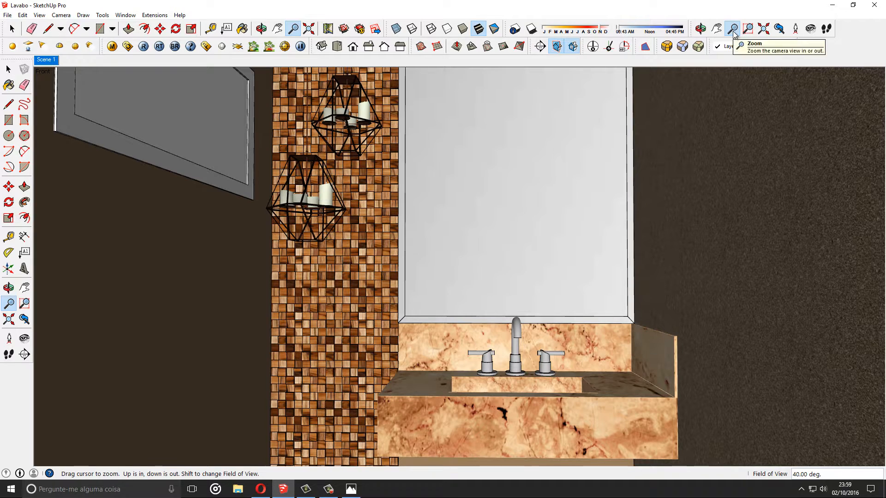
# Switch the camera to two-point perspective and adjust the framing of the sink and mirror wall.
pyautogui.moveTo(521, 295); pyautogui.dragTo(519, 302)
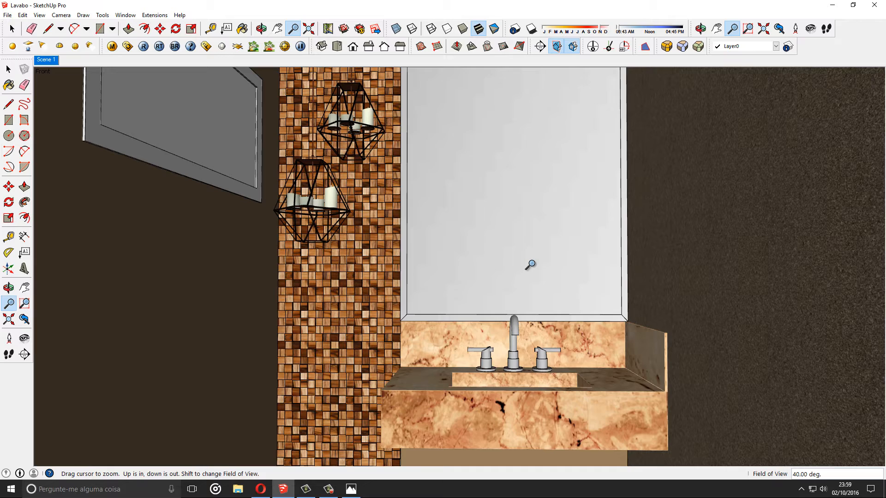
pyautogui.moveTo(530, 265); pyautogui.dragTo(755, 173)
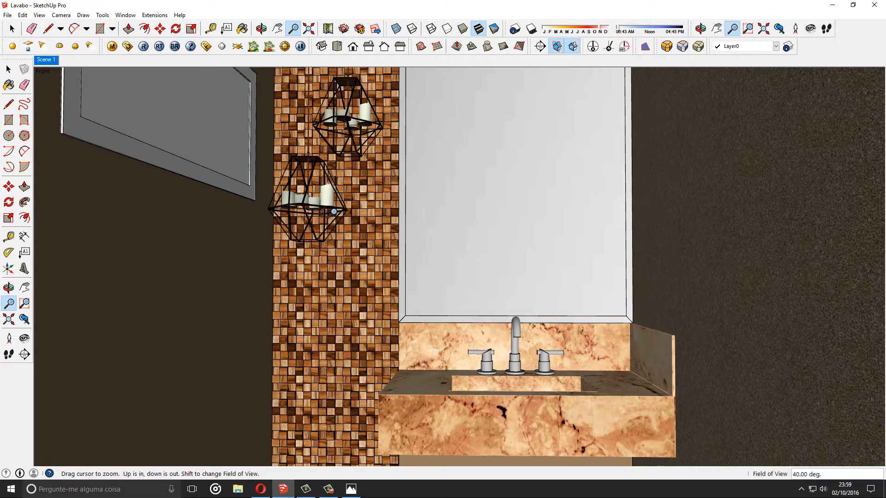
pyautogui.click(39, 16)
pyautogui.click(62, 16)
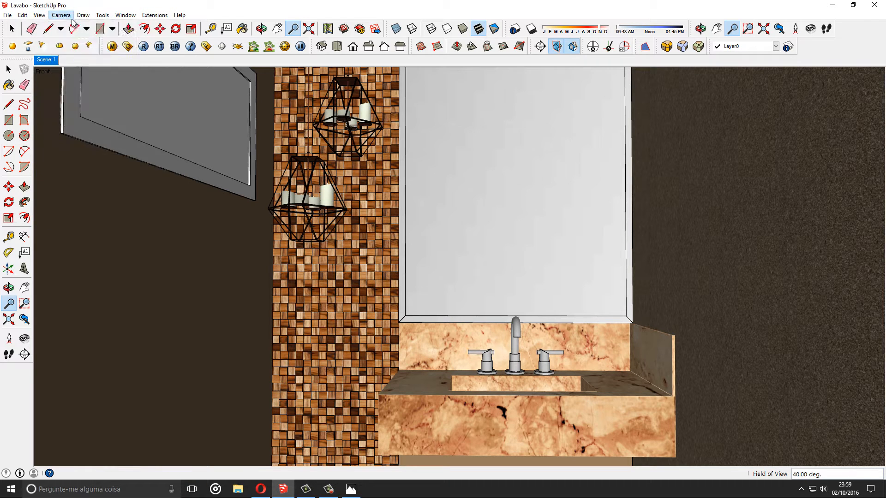
pyautogui.click(61, 16)
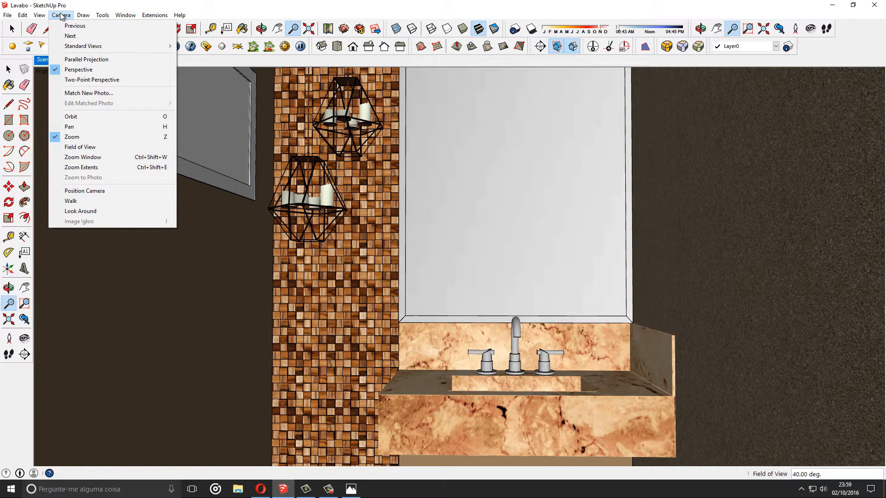
pyautogui.click(85, 81)
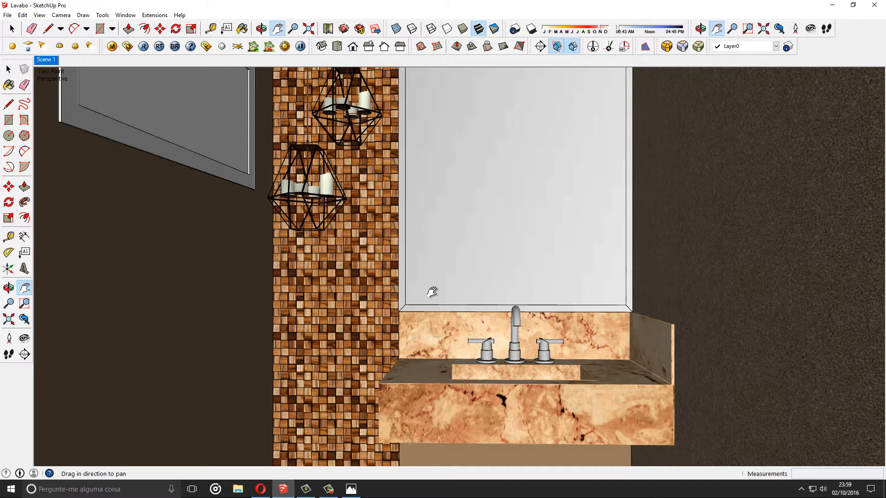
pyautogui.moveTo(431, 292); pyautogui.dragTo(416, 284)
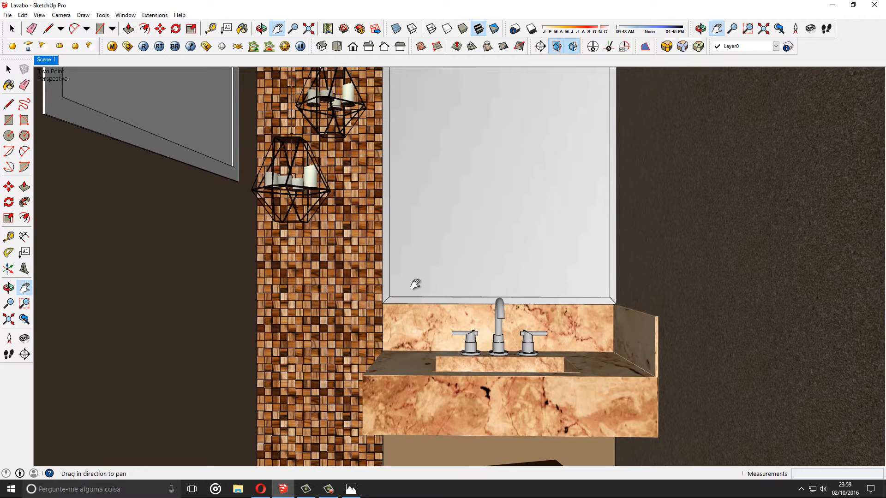
# Save the current camera view as a new scene and compare it with Scene 1.
pyautogui.click(39, 15)
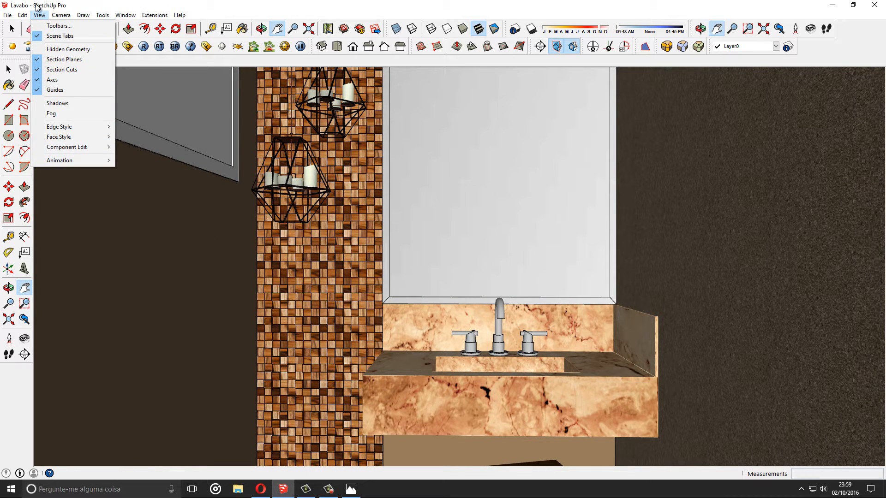
pyautogui.moveTo(69, 160)
pyautogui.click(129, 161)
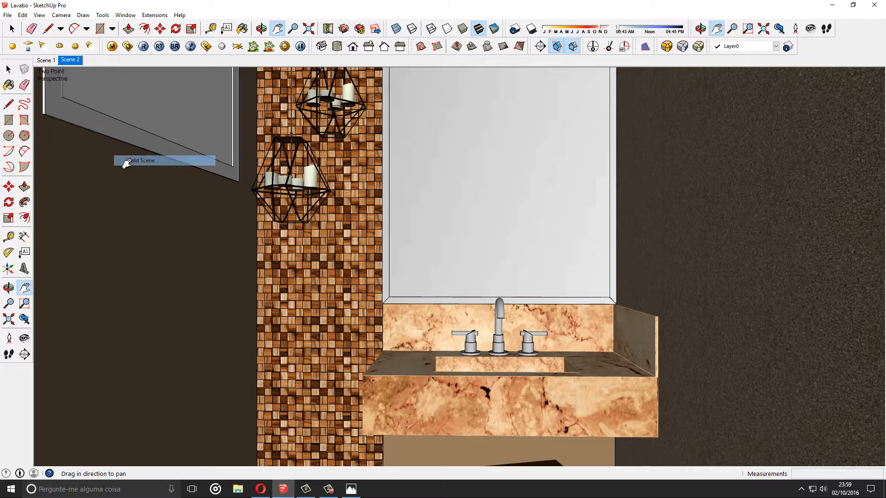
pyautogui.click(45, 60)
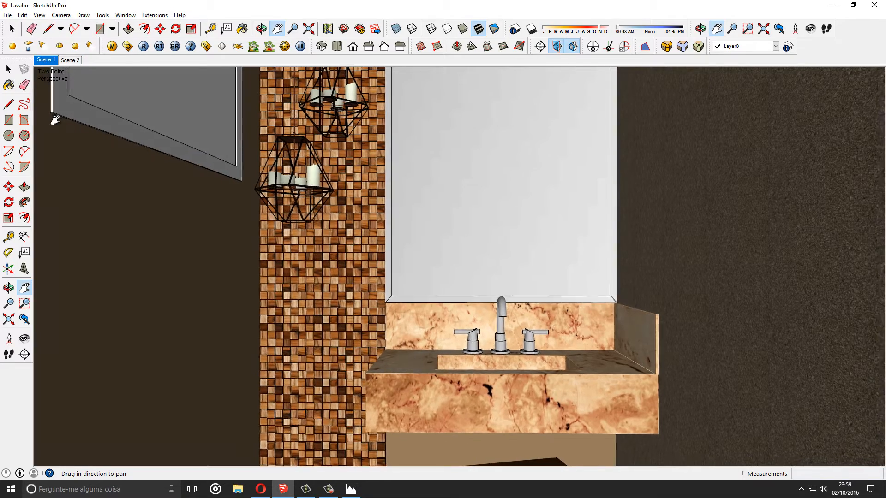
pyautogui.click(70, 61)
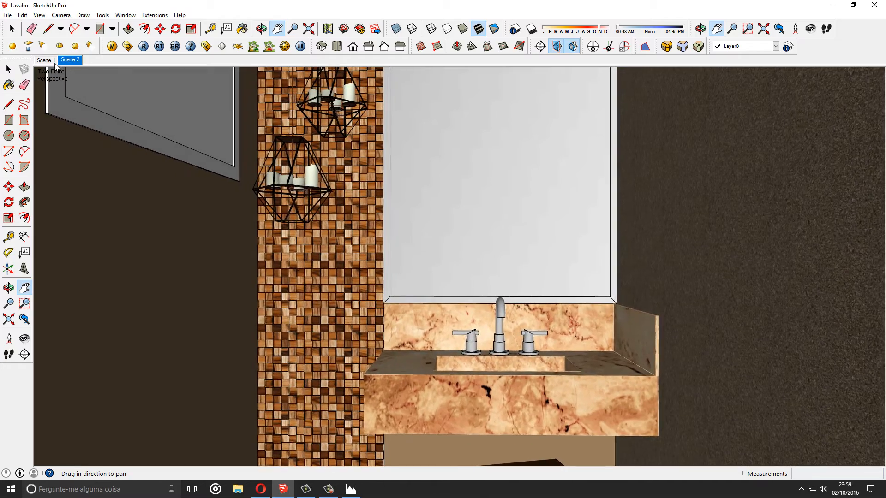
pyautogui.click(52, 61)
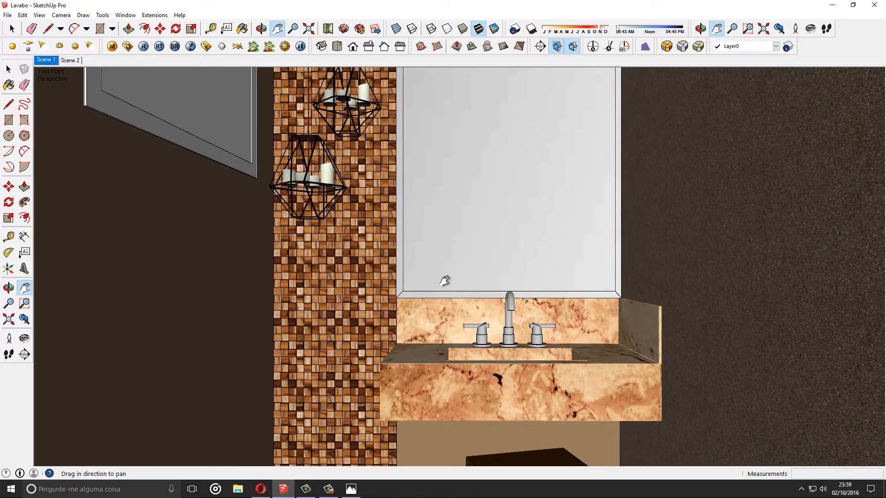
# Move the white ceiling slab by its lower corner onto the top of the bathroom walls and return to the Scene 1 view.
pyautogui.click(8, 69)
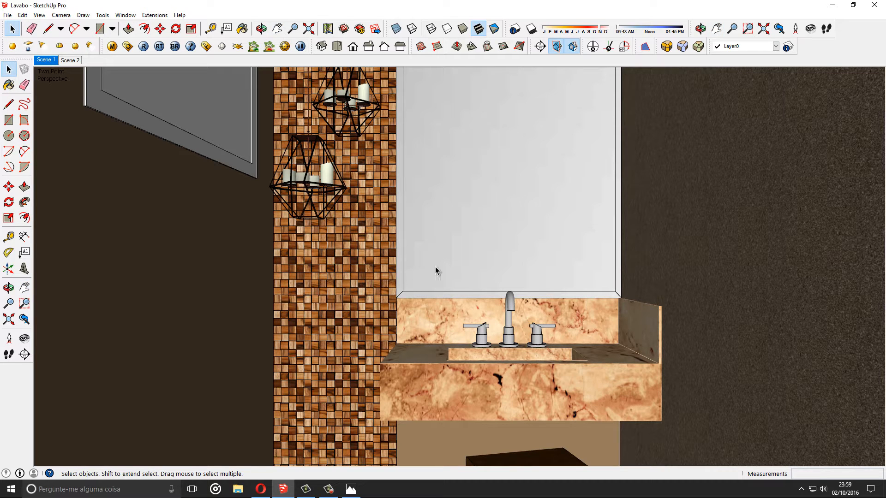
pyautogui.moveTo(388, 279); pyautogui.dragTo(284, 252, button='middle')
pyautogui.scroll(-10, 284, 252)
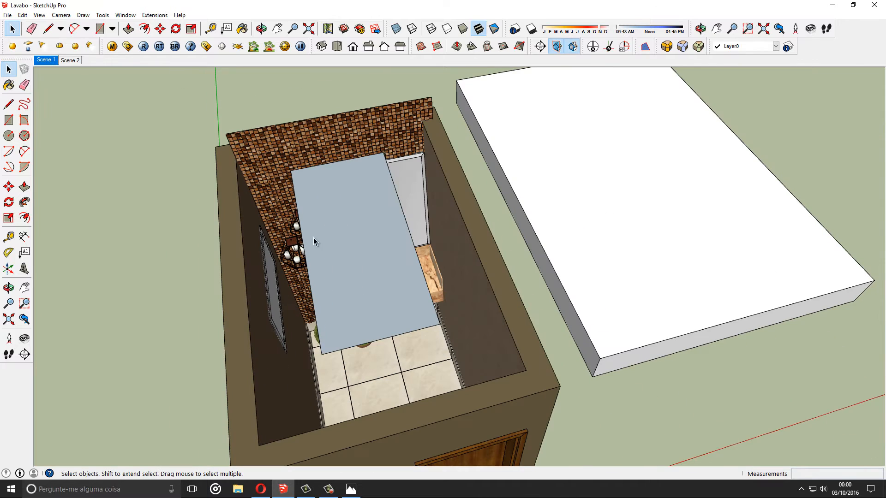
pyautogui.click(604, 344)
pyautogui.press('m')
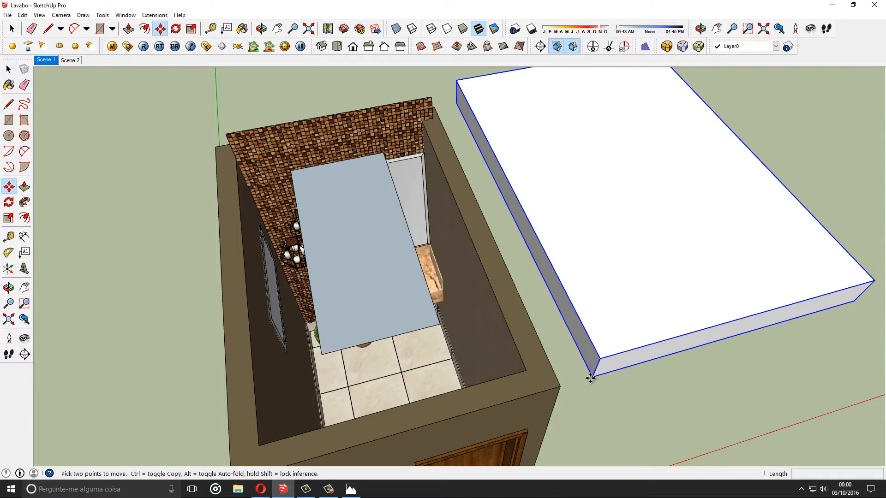
pyautogui.click(592, 377)
pyautogui.scroll(-1, 313, 337)
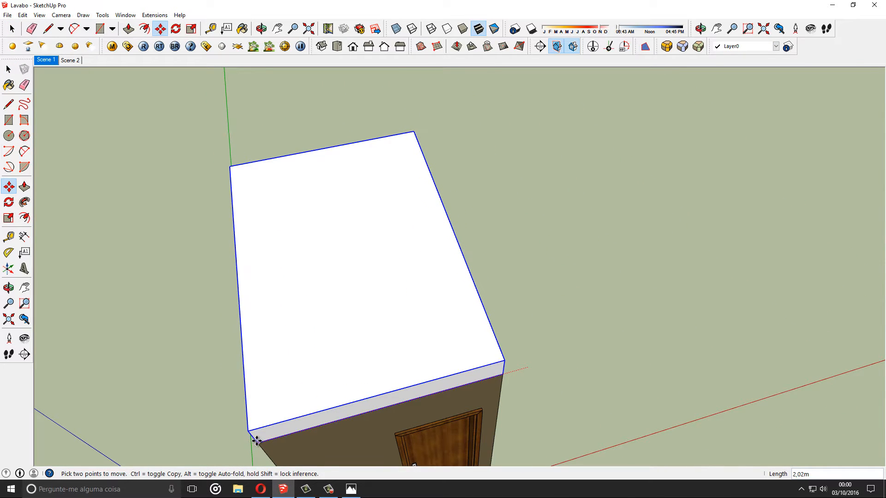
pyautogui.click(257, 443)
pyautogui.press('space')
pyautogui.click(197, 376)
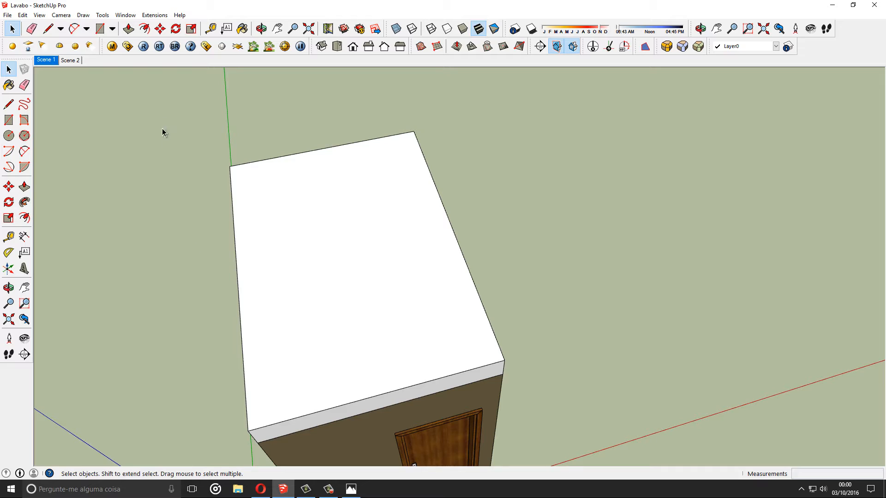
pyautogui.click(44, 60)
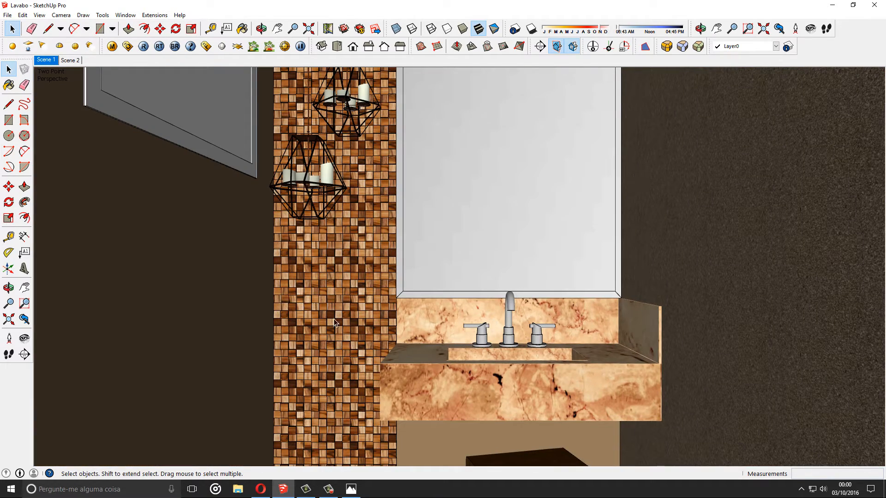
pyautogui.click(147, 16)
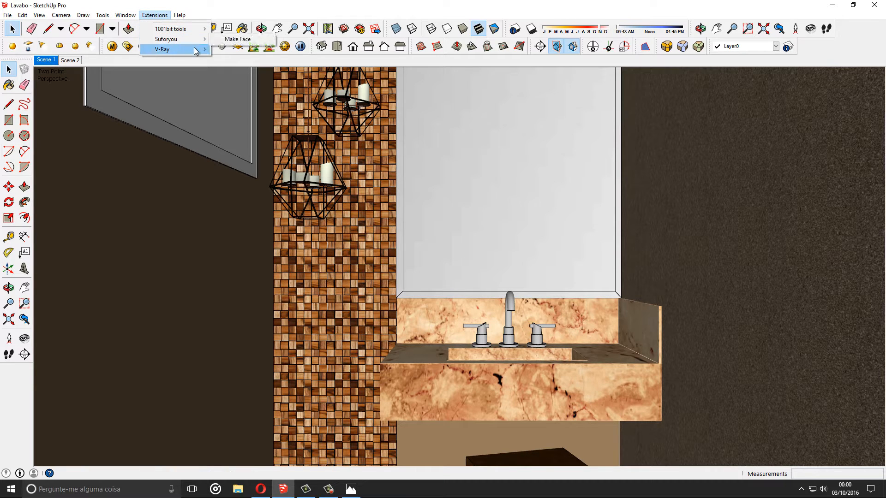
pyautogui.moveTo(194, 50)
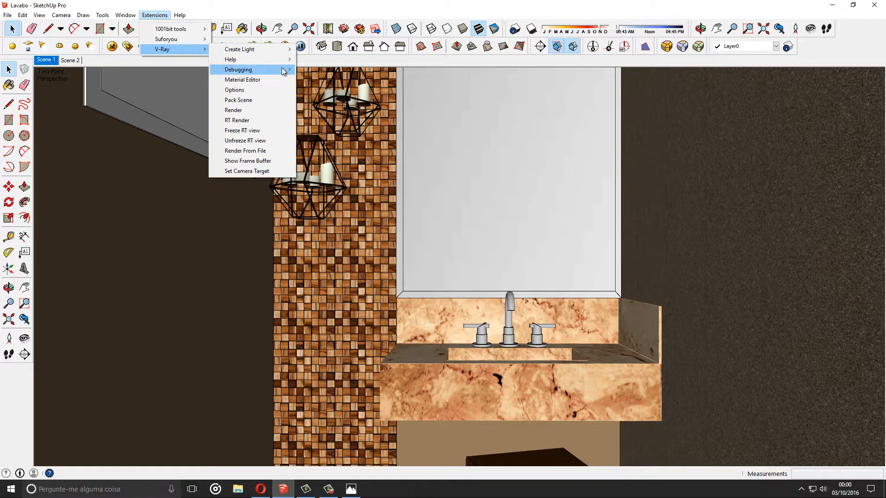
pyautogui.moveTo(283, 69)
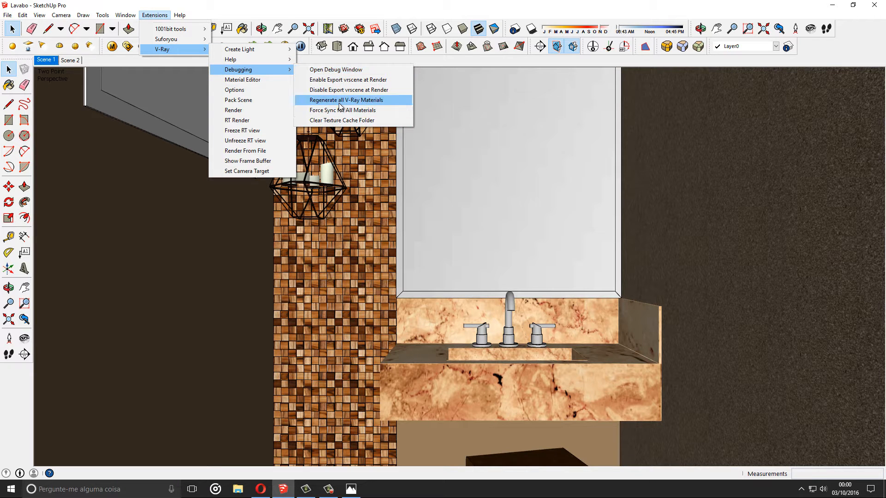
pyautogui.click(344, 99)
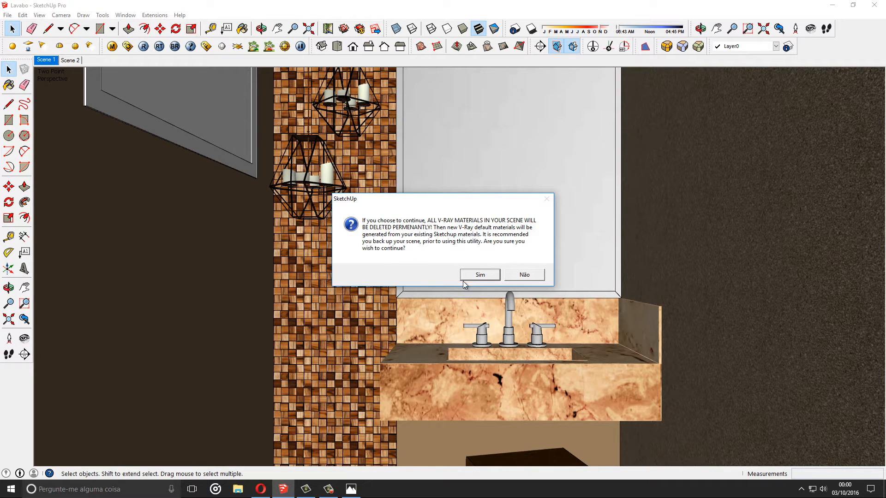
pyautogui.click(523, 275)
# Open the V-Ray option editor, collapse the Global switches section and check the available interior quality presets.
pyautogui.click(128, 46)
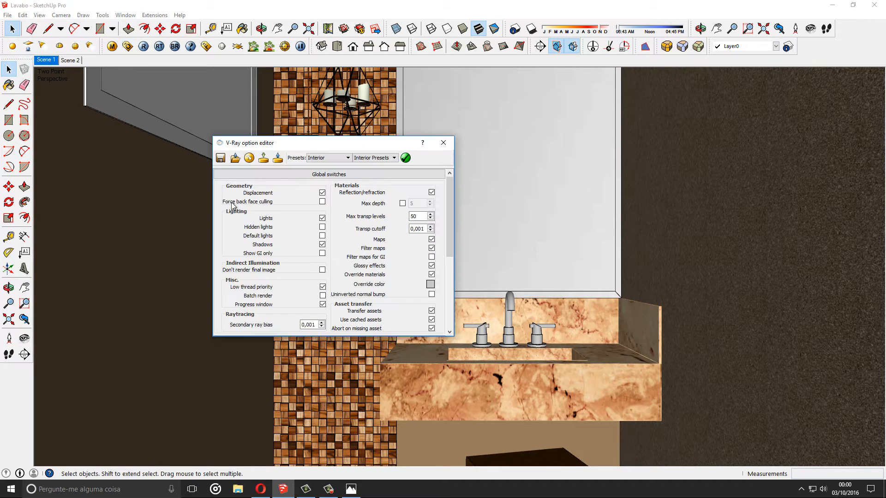
pyautogui.click(252, 174)
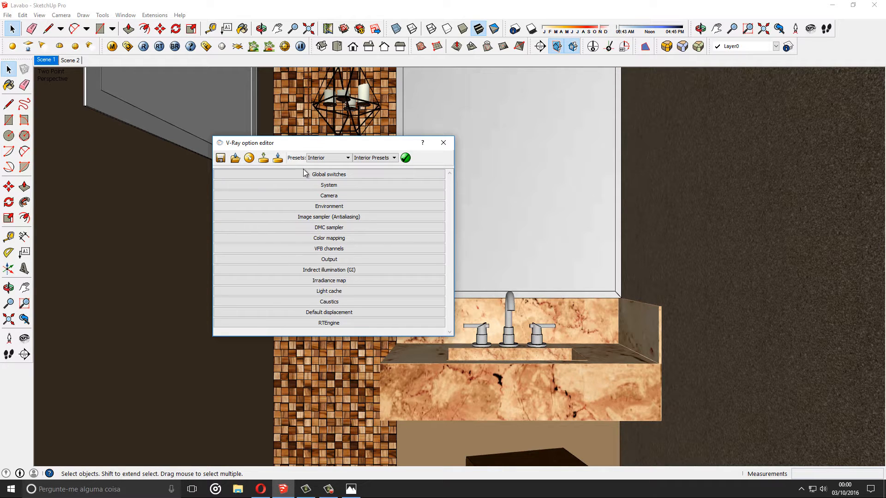
pyautogui.click(393, 159)
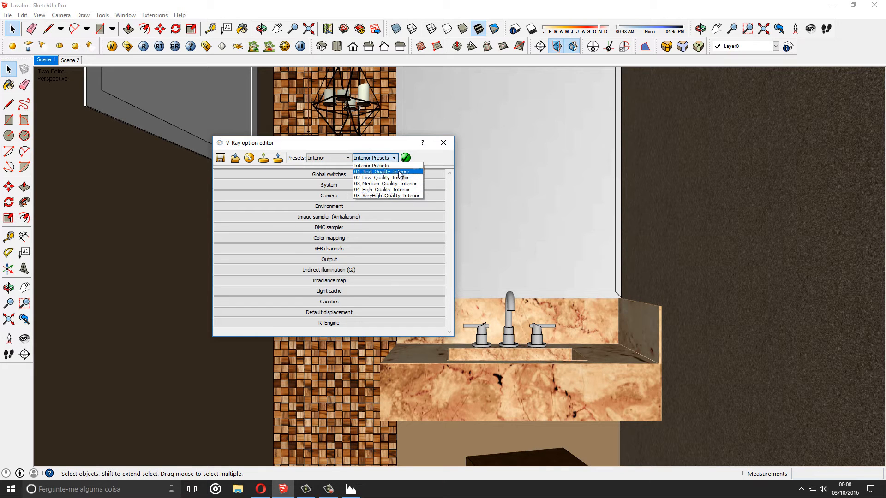
pyautogui.click(399, 172)
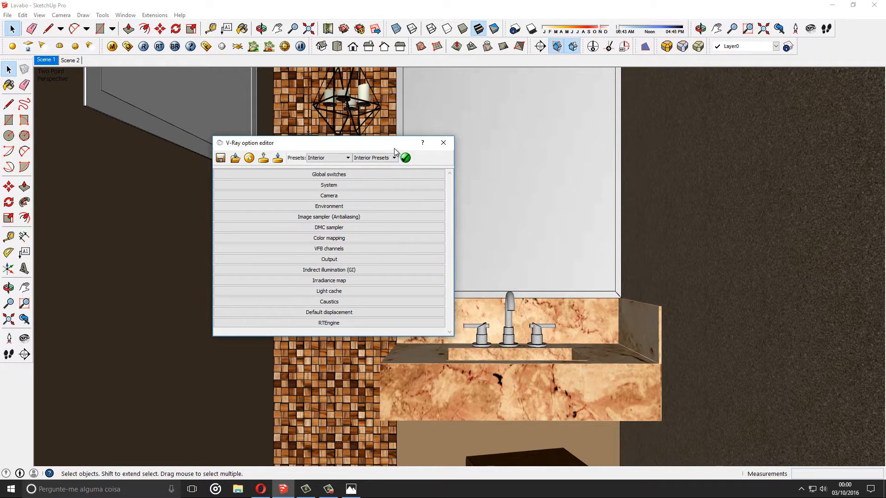
# Review V-Ray's Global switches, including material override, and the physical camera's shutter speed, F-number and ISO settings.
pyautogui.moveTo(398, 146); pyautogui.dragTo(526, 107)
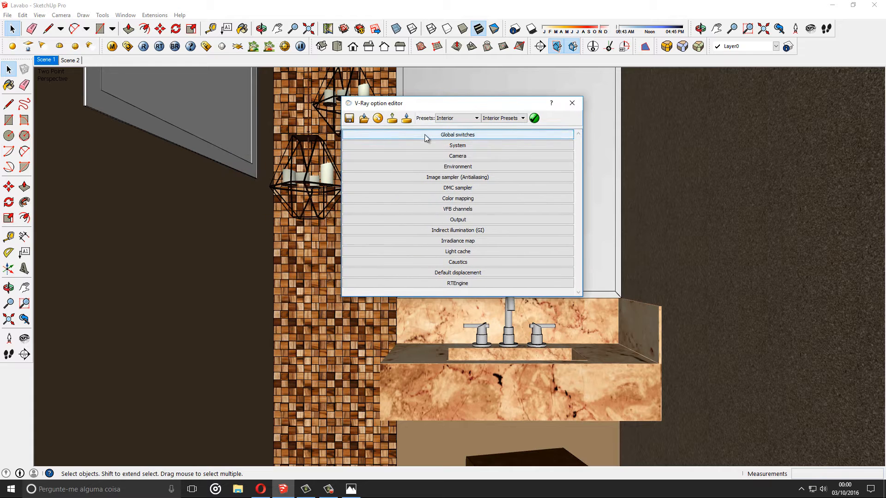
pyautogui.click(425, 135)
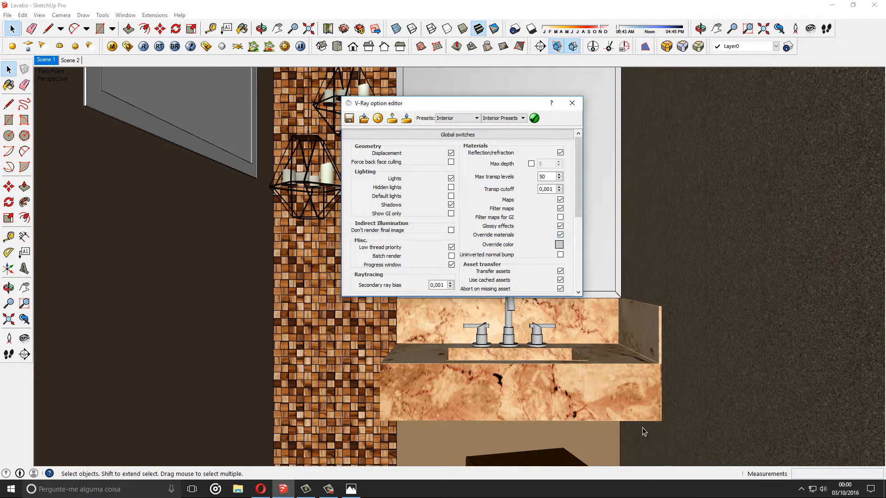
pyautogui.click(503, 135)
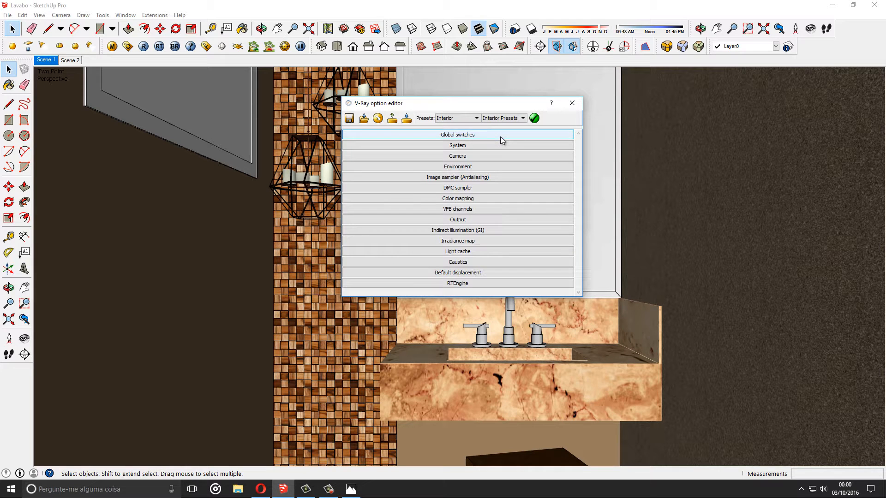
pyautogui.click(458, 157)
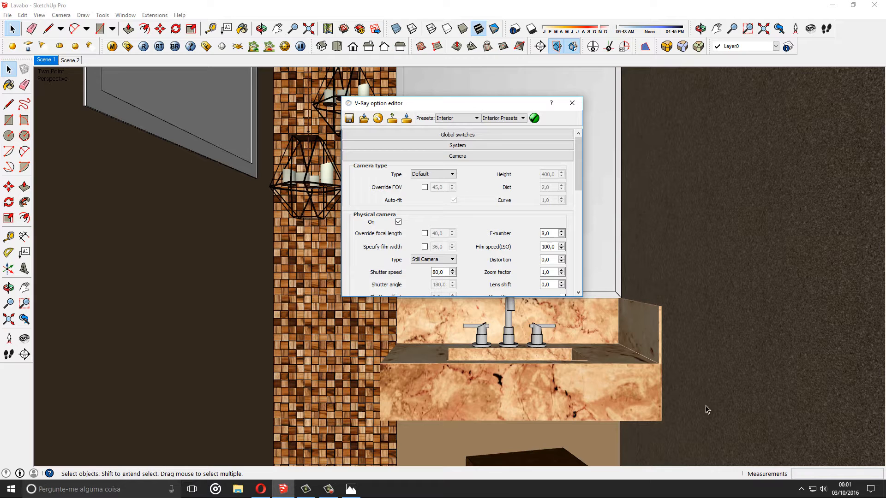
pyautogui.click(472, 157)
# Review the V-Ray environment settings, checking the background's HDR texture and its UVW environment mapping.
pyautogui.click(456, 166)
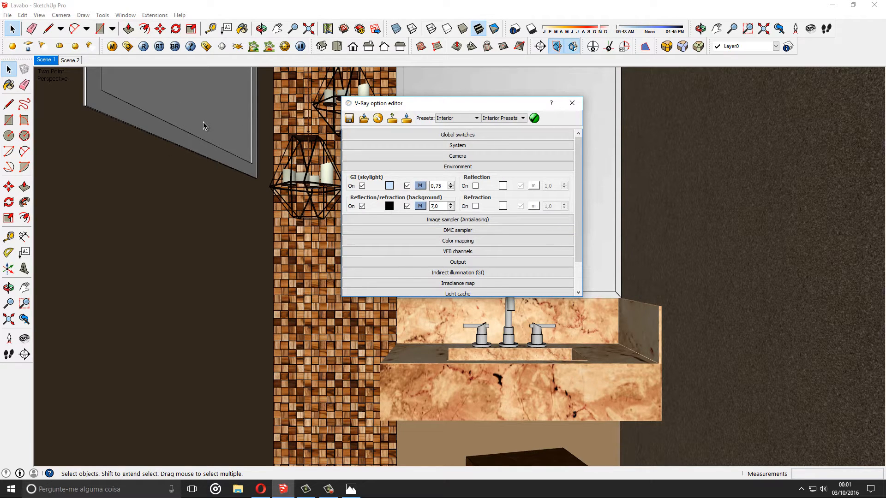
pyautogui.click(421, 207)
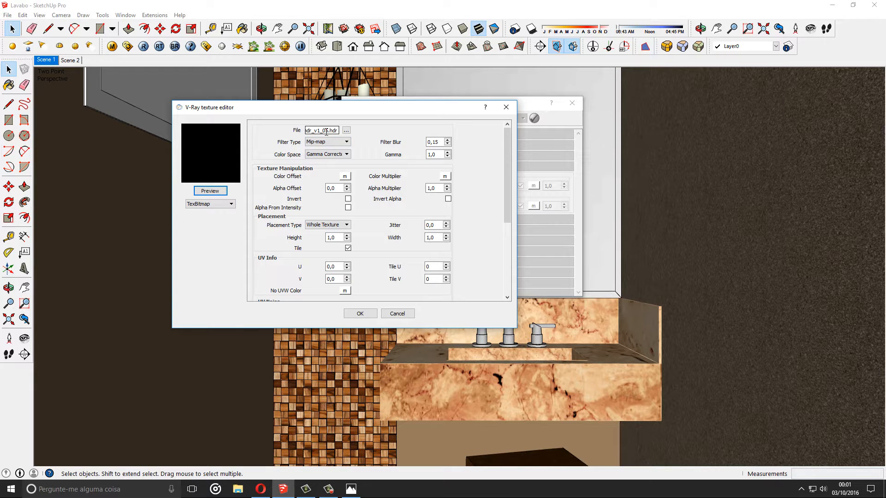
pyautogui.moveTo(511, 162); pyautogui.dragTo(356, 231)
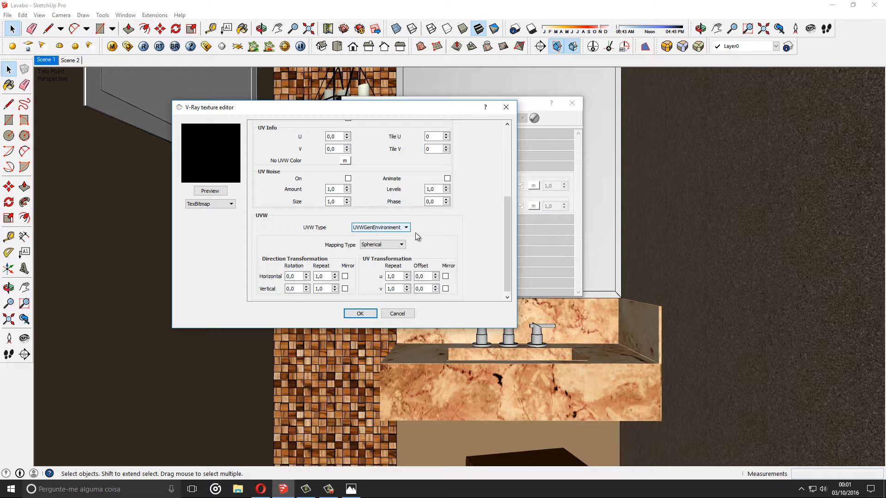
pyautogui.click(358, 314)
pyautogui.click(454, 168)
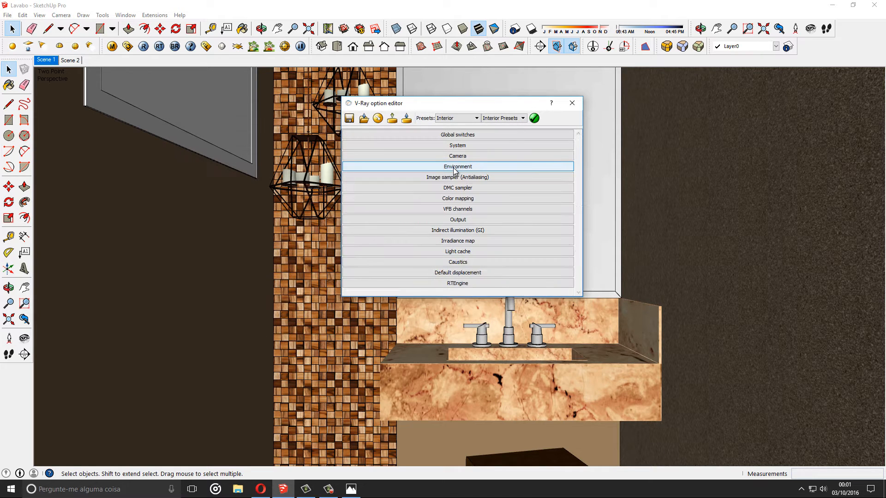
# Check the DMC sampler's noise threshold and the render output's width and height in the V-Ray options.
pyautogui.click(455, 188)
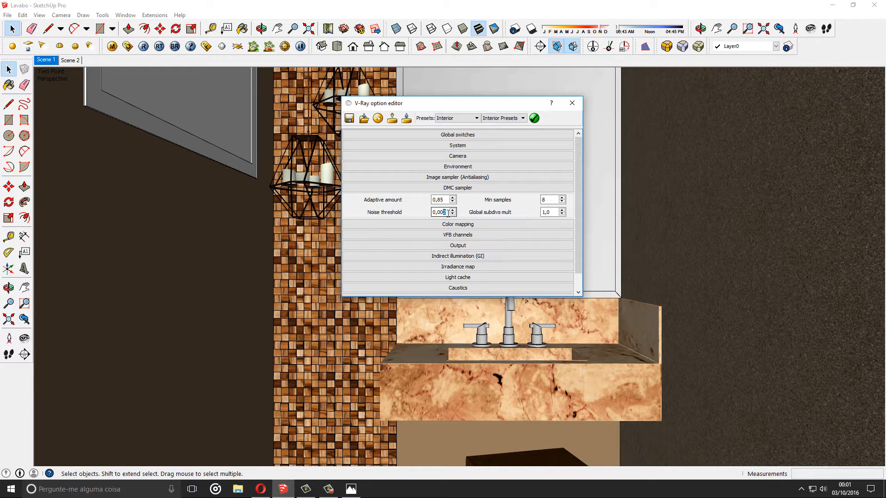
pyautogui.click(457, 189)
pyautogui.click(437, 219)
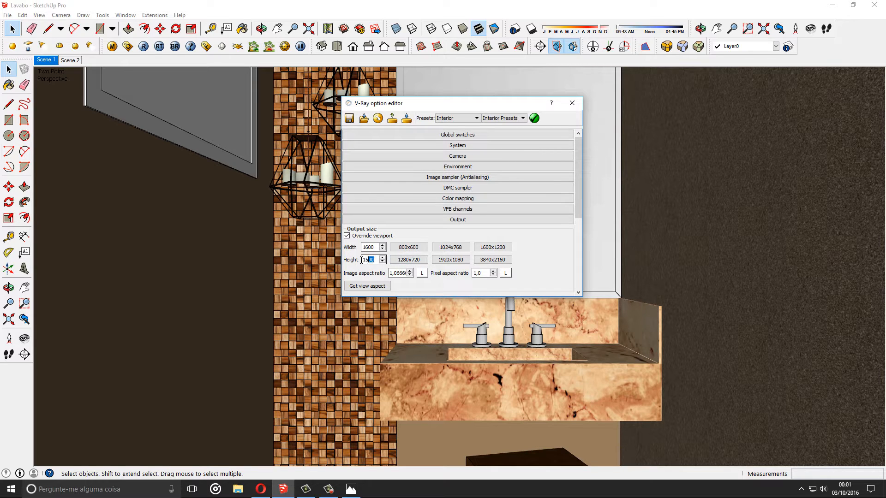
pyautogui.doubleClick(375, 259)
pyautogui.click(374, 247)
pyautogui.click(463, 220)
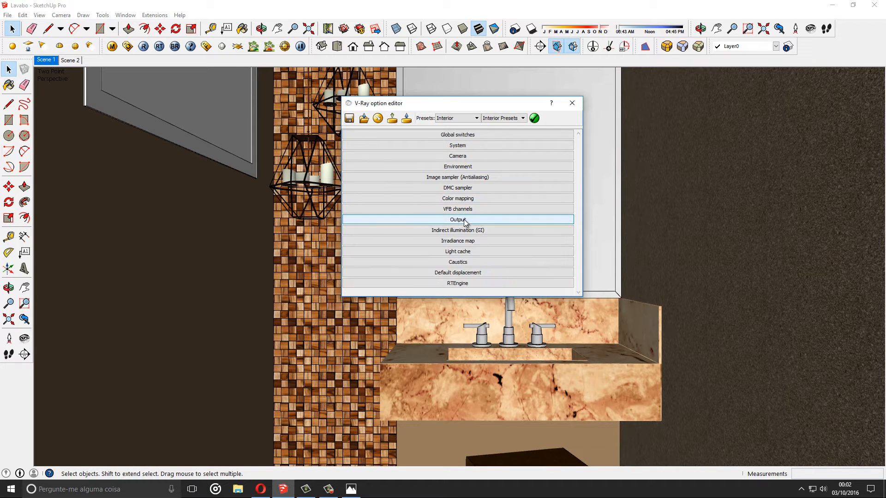
# Examine the indirect illumination settings, focusing on the ambient occlusion amount, subdivisions and radius.
pyautogui.click(485, 231)
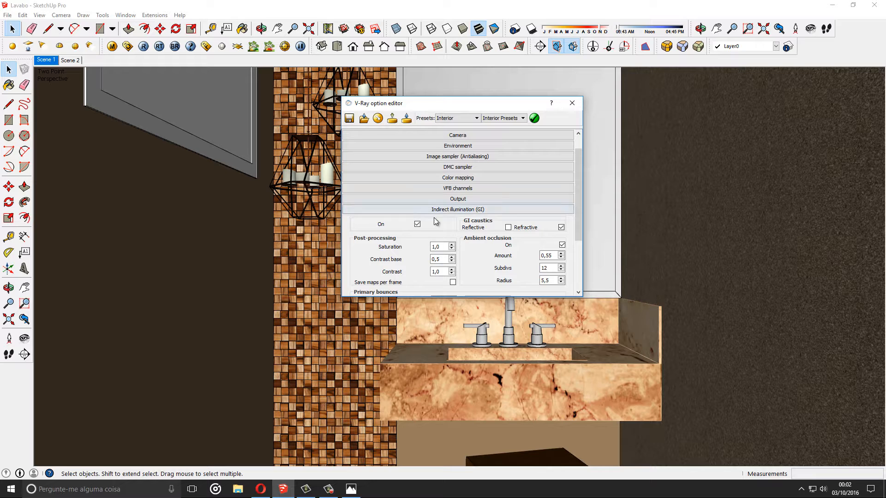
pyautogui.scroll(-1, 455, 248)
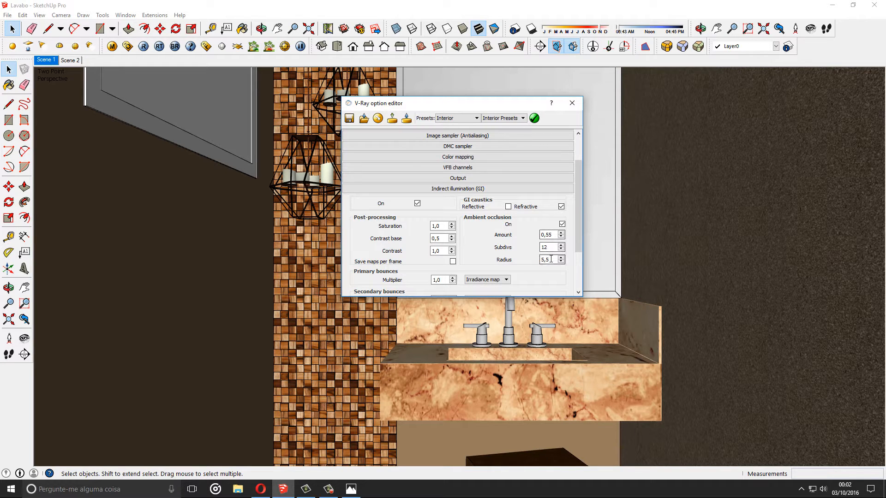
pyautogui.moveTo(550, 259); pyautogui.dragTo(540, 262)
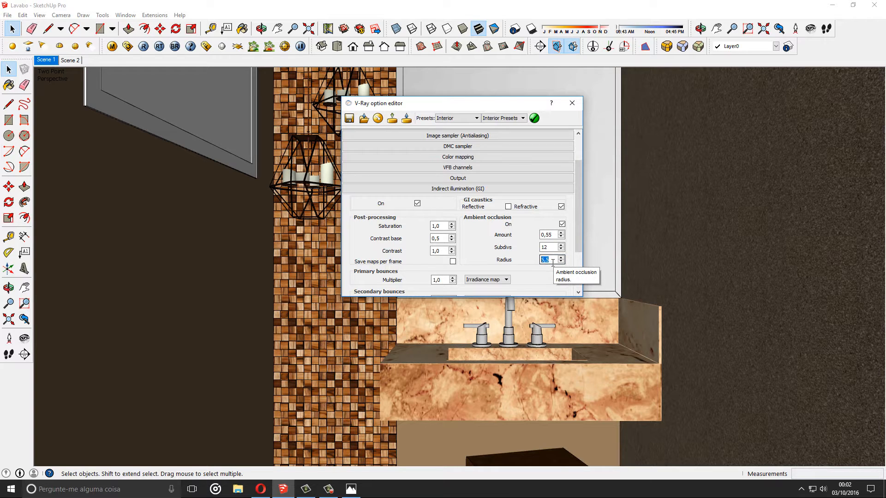
pyautogui.click(553, 263)
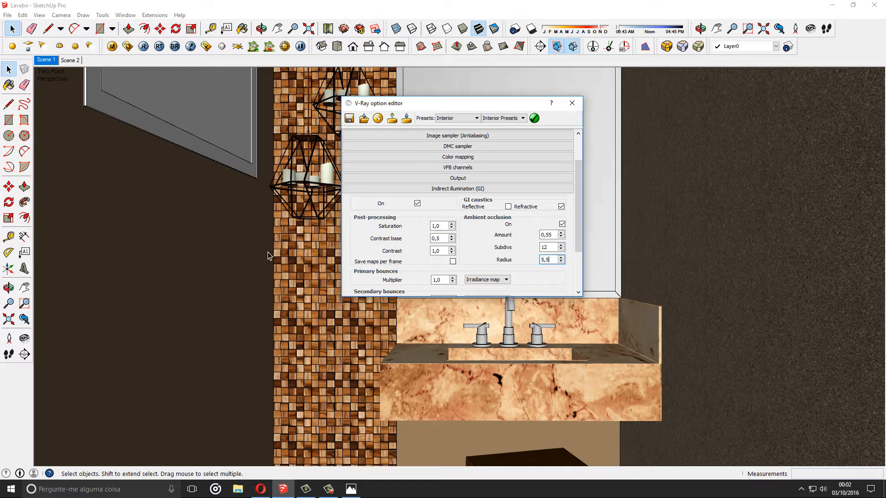
pyautogui.click(462, 190)
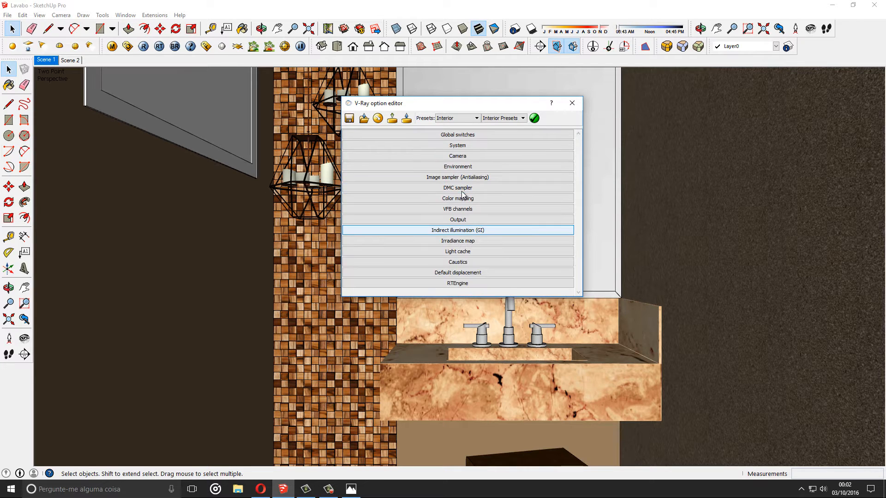
# Check the primary and secondary bounce settings of the indirect illumination and close the V-Ray options.
pyautogui.click(465, 230)
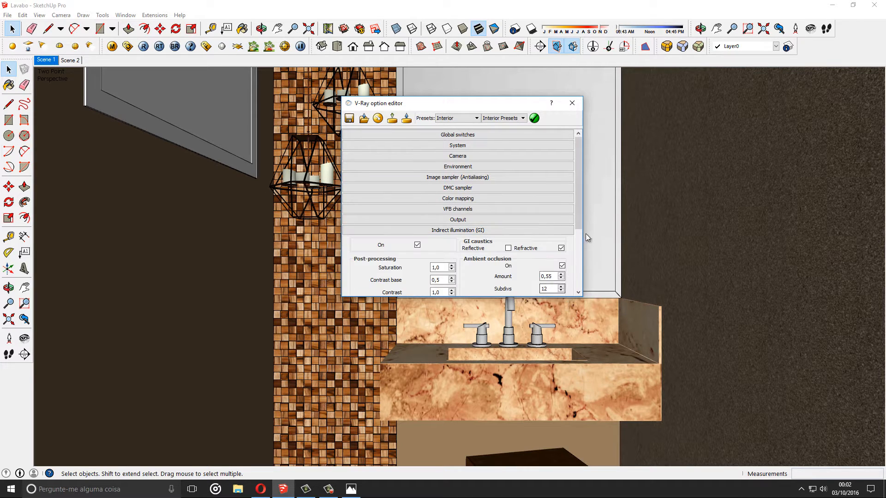
pyautogui.moveTo(580, 217); pyautogui.dragTo(577, 252)
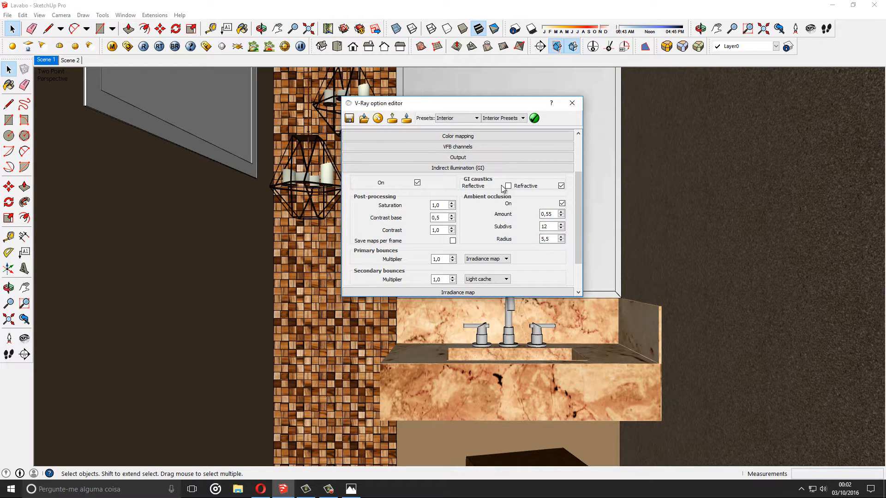
pyautogui.click(492, 167)
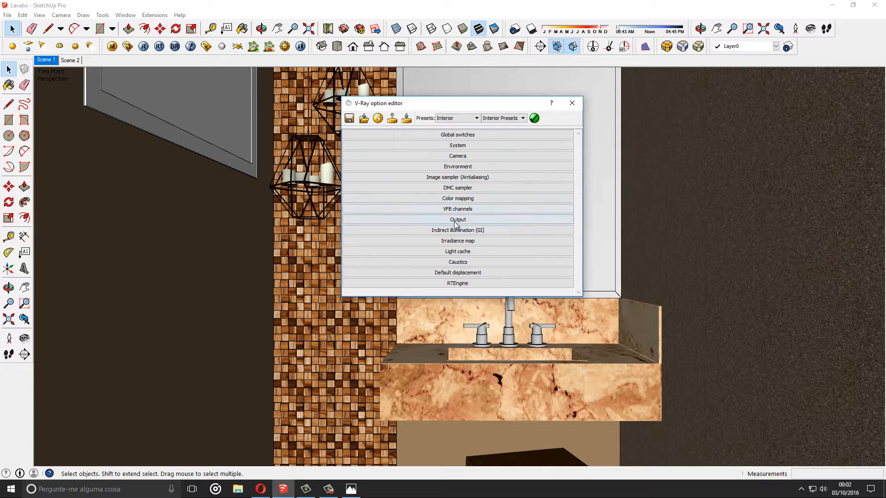
pyautogui.click(572, 103)
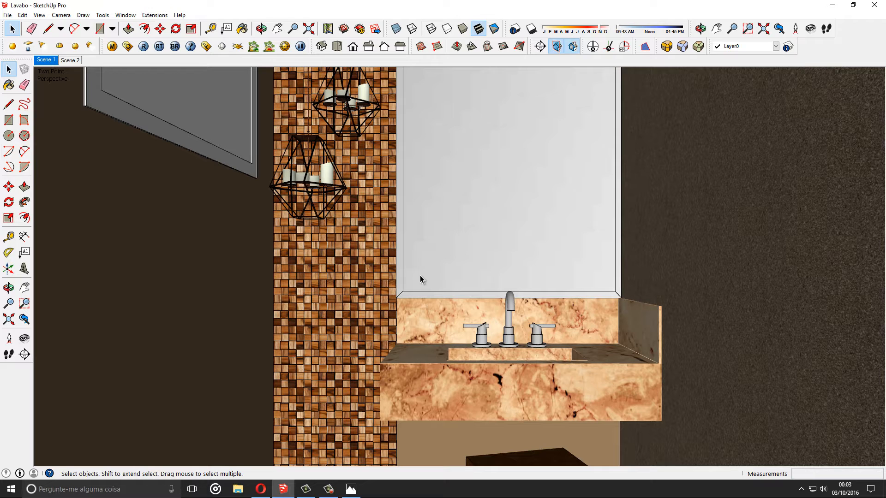
# Look up at the side window, delete the rectangle light covering it, and undo the deletion.
pyautogui.click(810, 28)
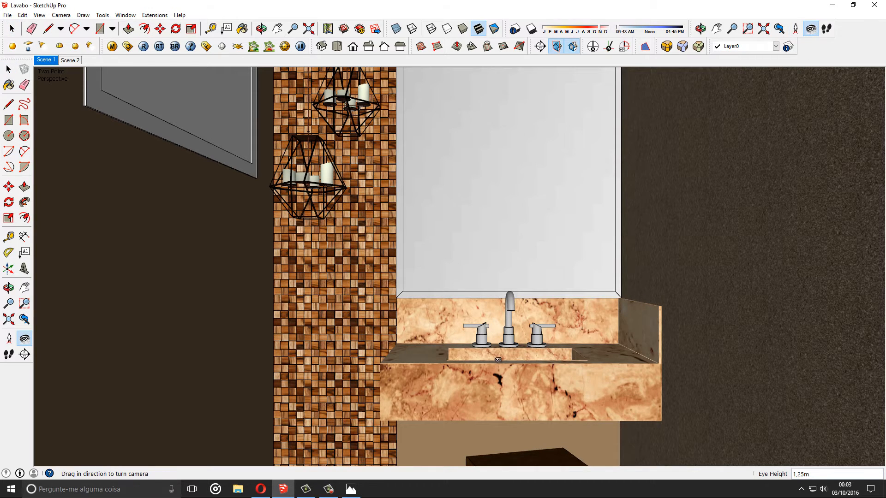
pyautogui.moveTo(498, 359); pyautogui.dragTo(477, 226)
pyautogui.click(8, 69)
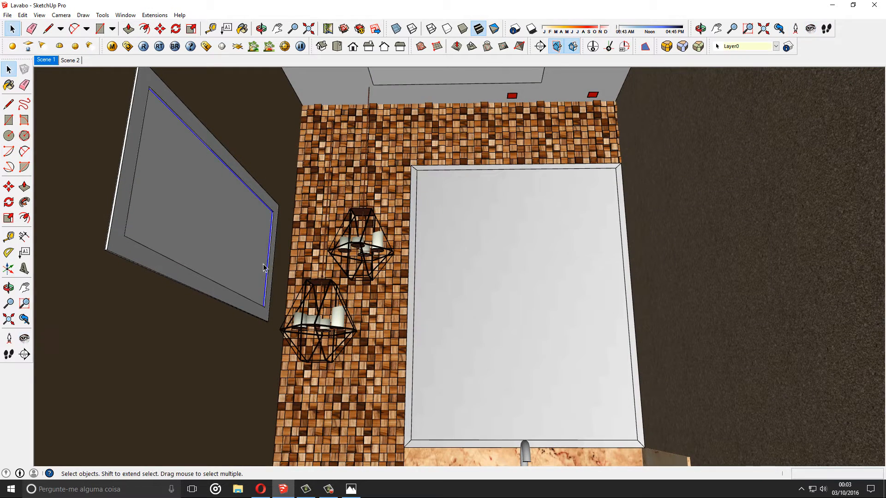
pyautogui.press('Delete')
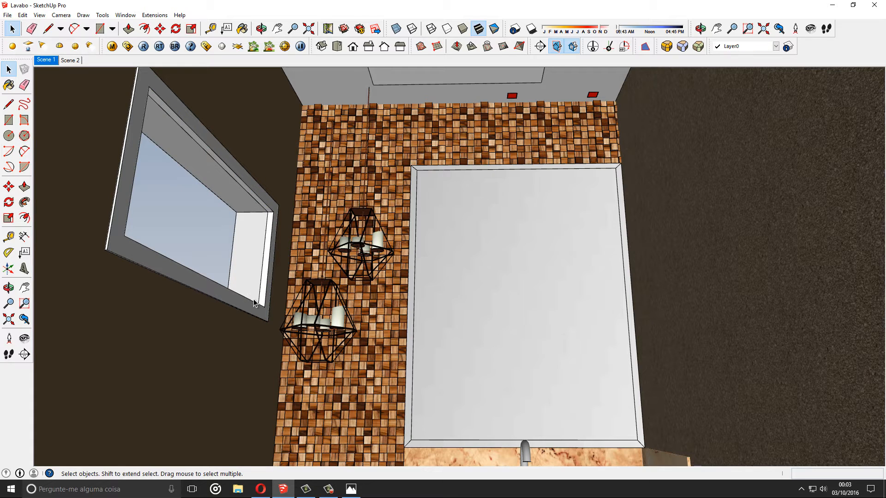
pyautogui.hotkey('ctrl', 'z')
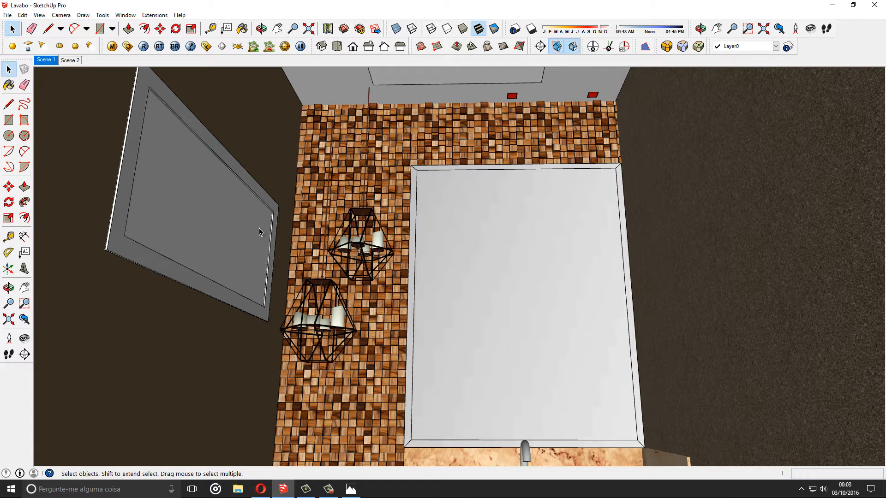
# Review the V-Ray settings of the side window's rectangle light, including intensity, invisibility, reflections and subdivisions.
pyautogui.click(238, 224)
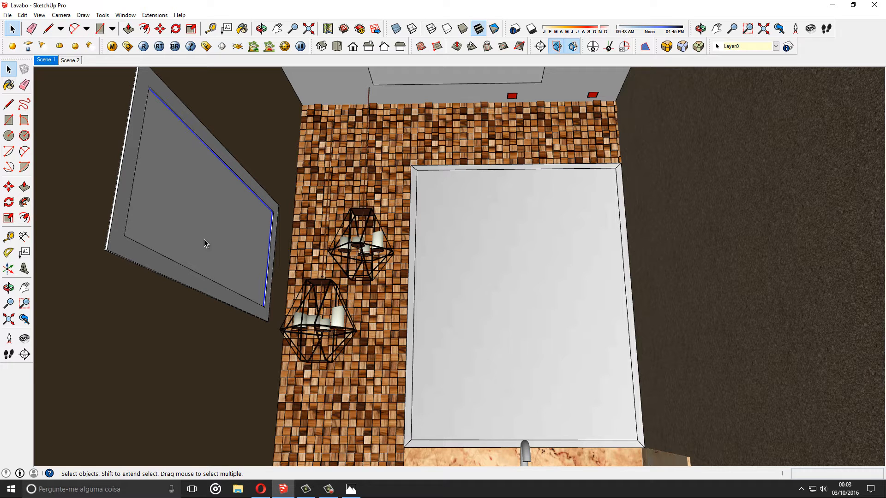
pyautogui.rightClick(171, 187)
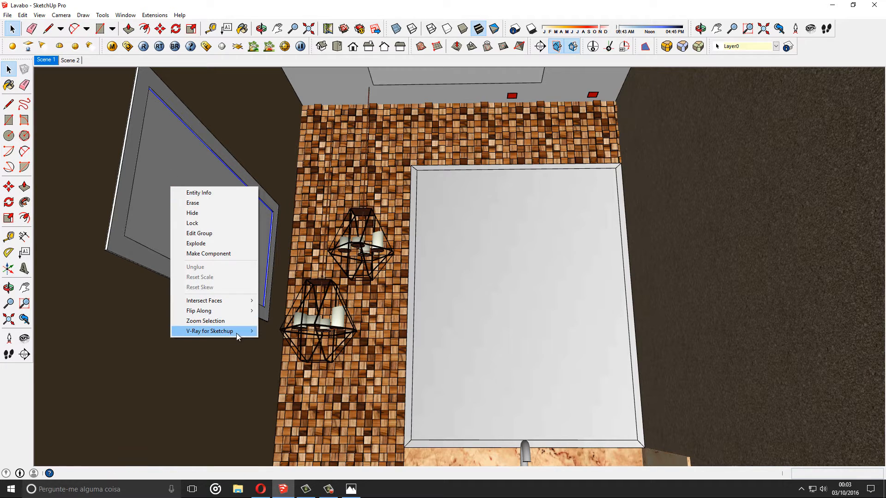
pyautogui.moveTo(237, 332)
pyautogui.click(272, 334)
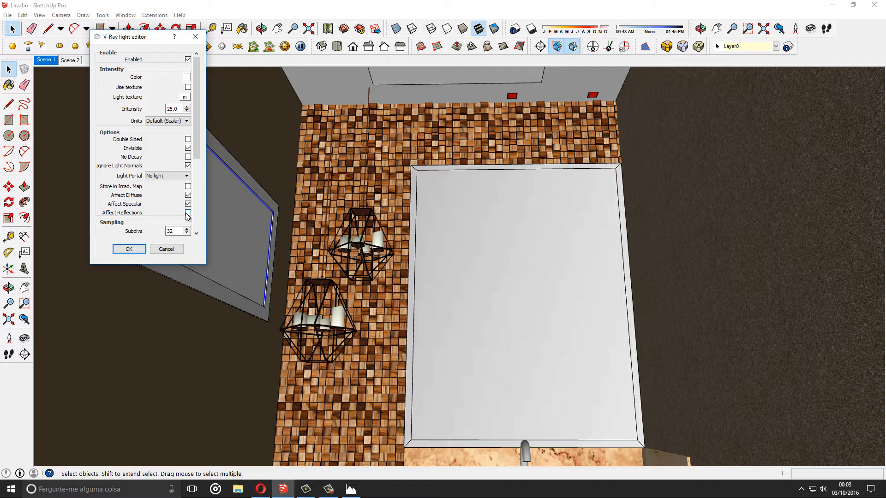
pyautogui.scroll(-1, 152, 205)
pyautogui.click(164, 217)
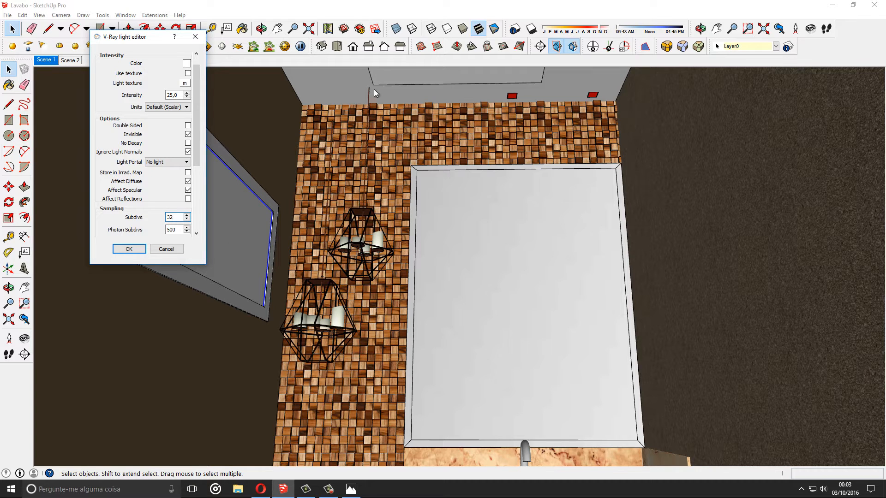
pyautogui.scroll(1, 196, 115)
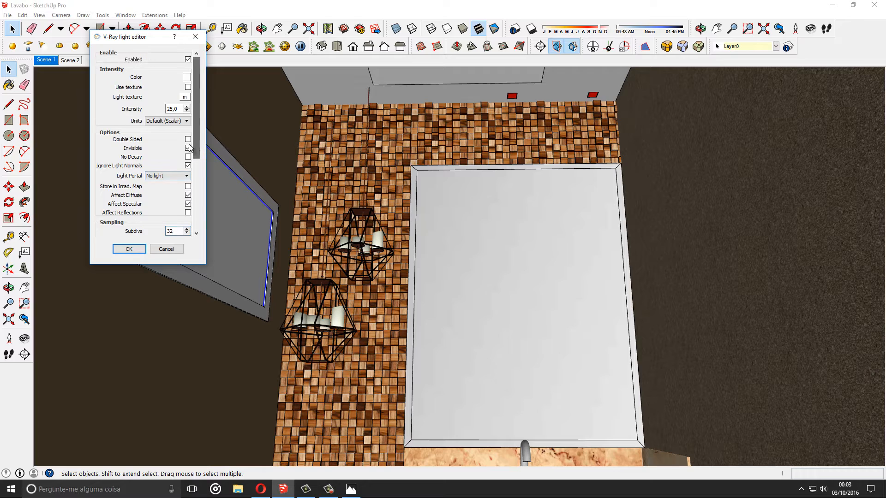
pyautogui.click(129, 249)
# Review the V-Ray light settings of the large rectangle light on the ceiling.
pyautogui.click(810, 29)
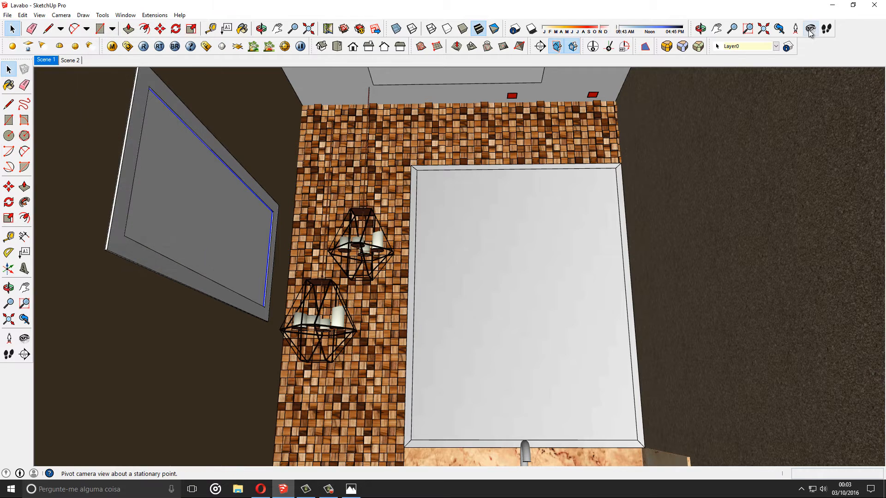
pyautogui.moveTo(470, 302); pyautogui.dragTo(452, 113)
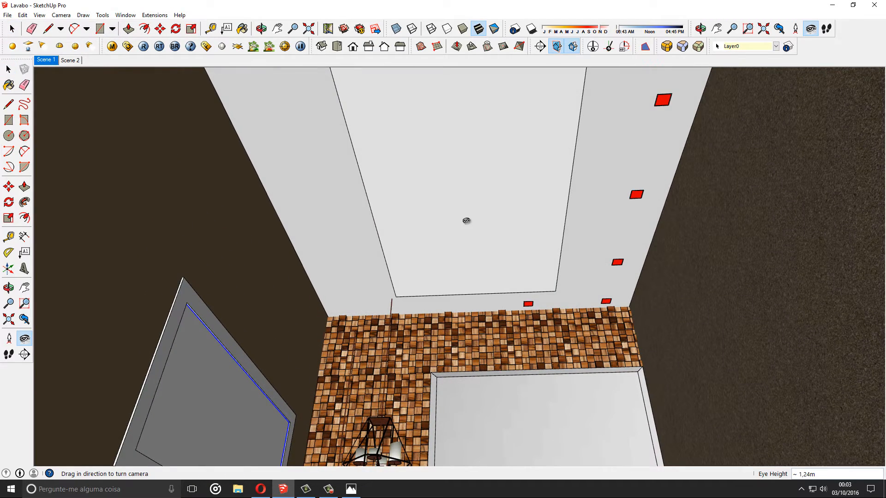
pyautogui.press('space')
pyautogui.click(546, 188)
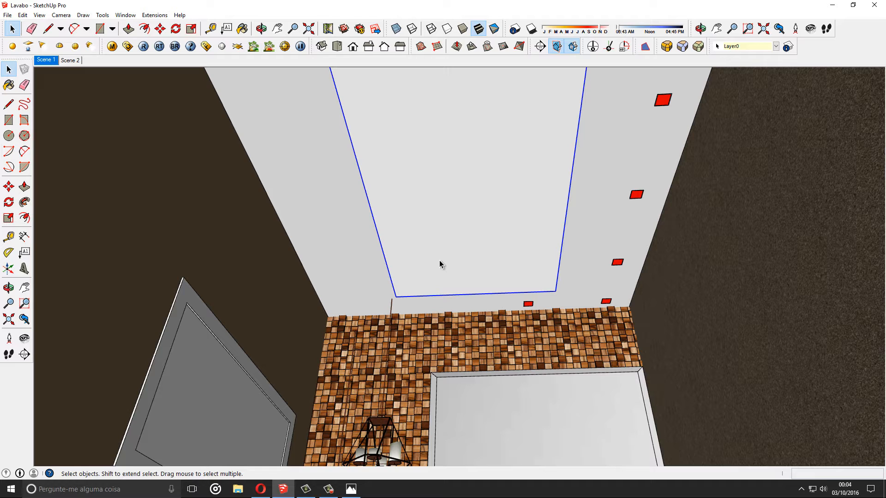
pyautogui.rightClick(452, 247)
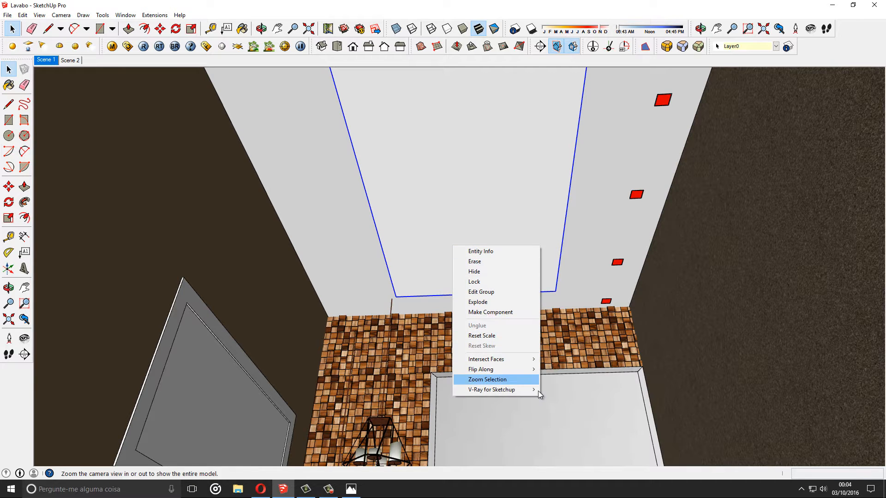
pyautogui.moveTo(530, 390)
pyautogui.click(569, 391)
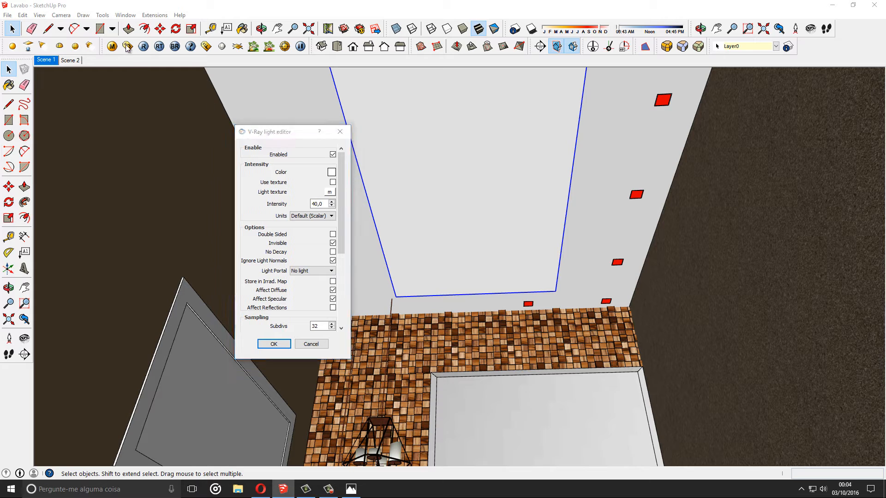
pyautogui.click(339, 131)
# Check the physical camera's shutter speed in the V-Ray options and recheck the ceiling light's intensity and subdivisions.
pyautogui.click(128, 46)
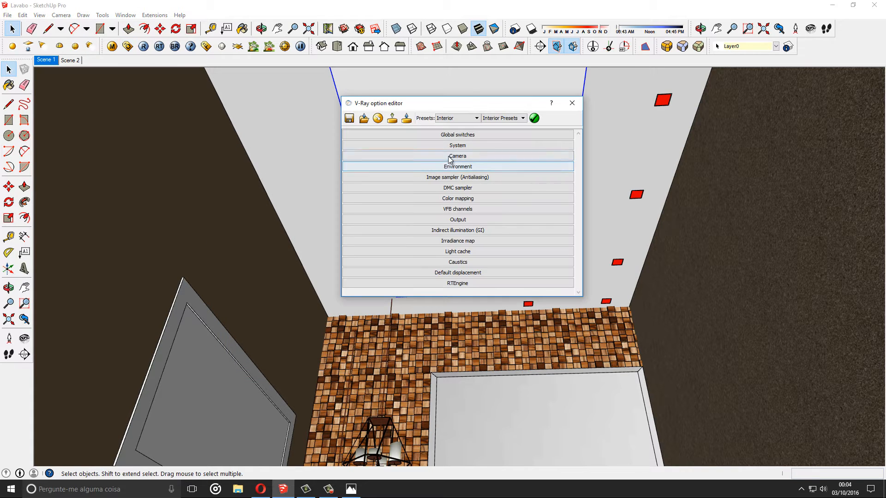
pyautogui.click(418, 156)
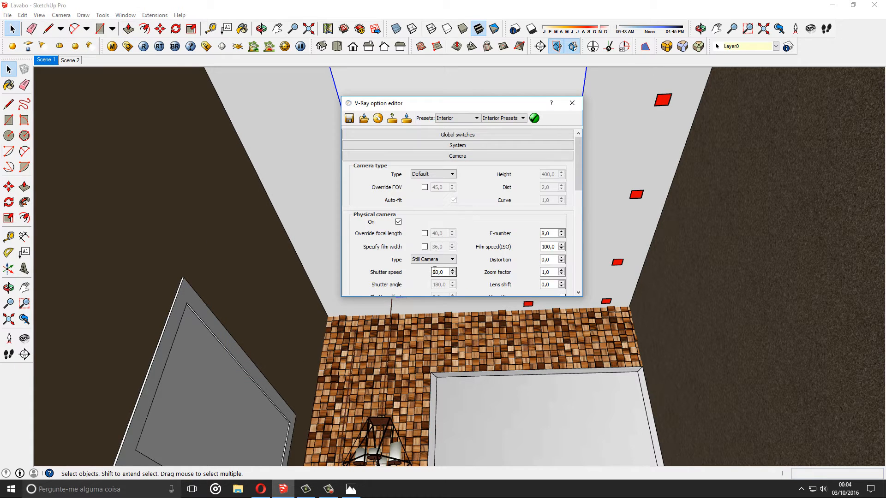
pyautogui.click(572, 103)
pyautogui.rightClick(502, 121)
pyautogui.click(599, 265)
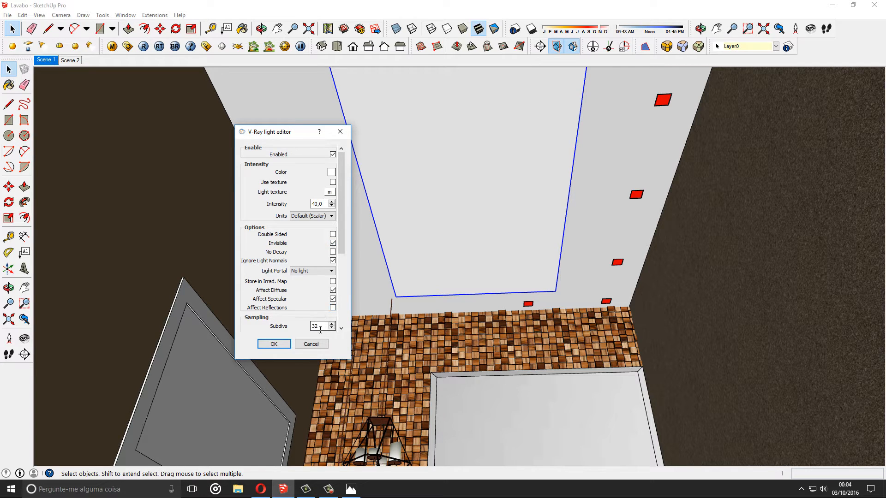
pyautogui.click(273, 344)
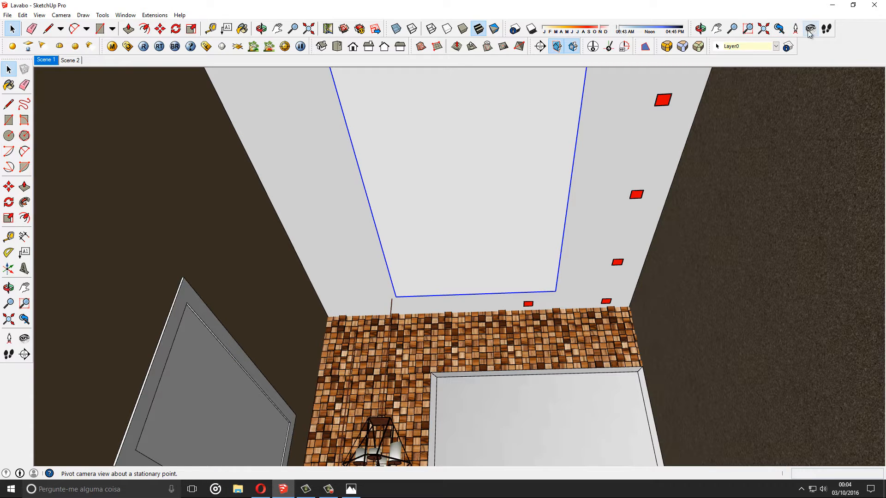
# Look at the reference render 3.png in the photo viewer and locate the matching wooden wall sconce in the model.
pyautogui.click(349, 489)
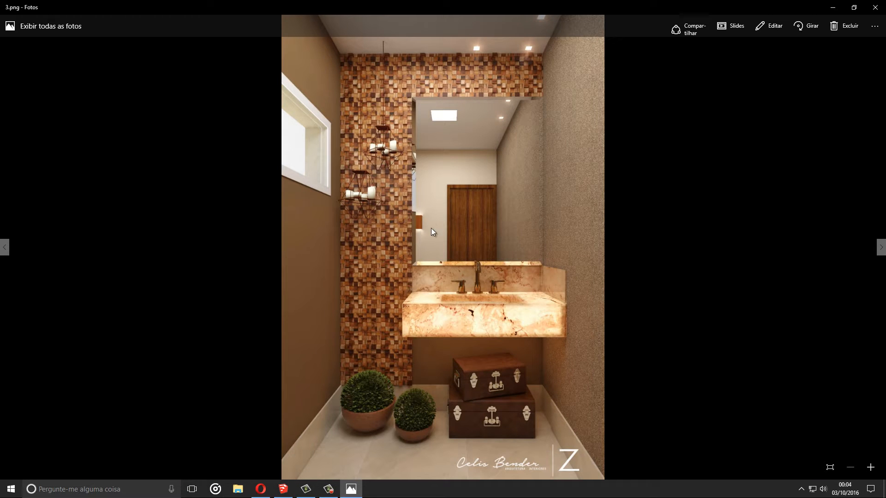
pyautogui.click(347, 489)
pyautogui.click(796, 28)
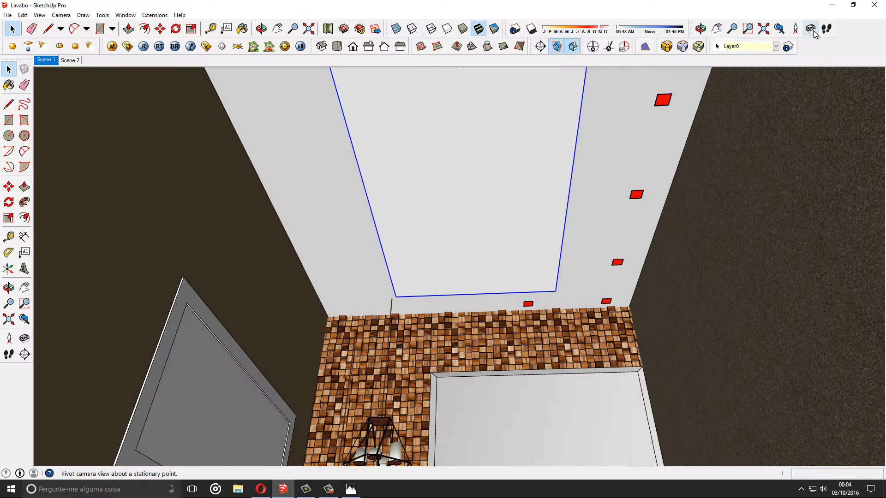
pyautogui.click(810, 28)
pyautogui.moveTo(632, 239)
pyautogui.mouseDown()
pyautogui.moveTo(725, 307)
pyautogui.moveTo(400, 274)
pyautogui.mouseUp()
pyautogui.moveTo(633, 322); pyautogui.dragTo(649, 191)
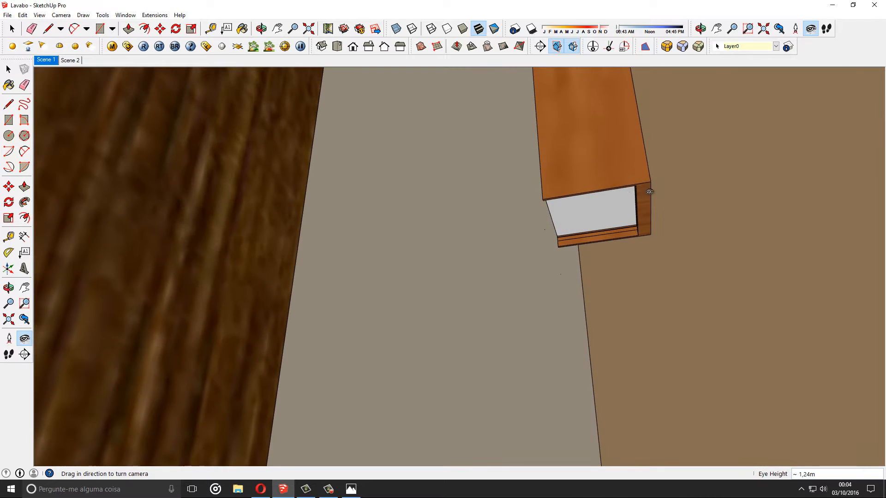
pyautogui.moveTo(613, 211); pyautogui.dragTo(540, 272, button='middle')
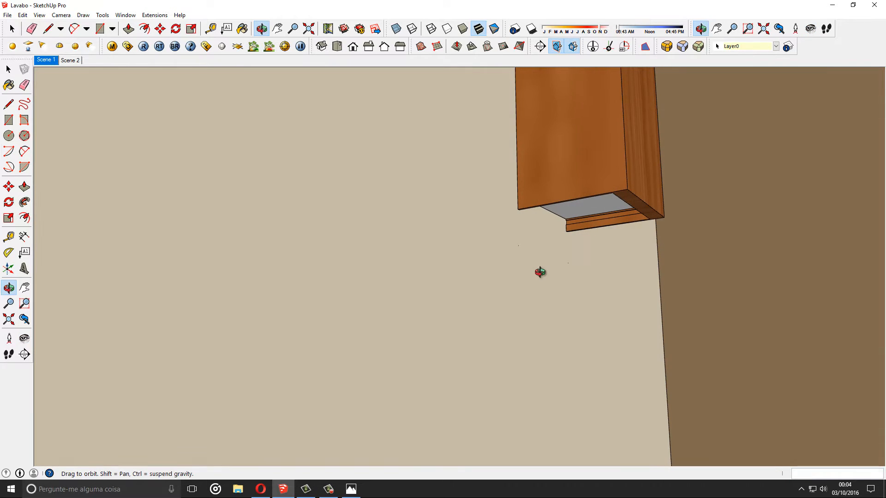
# Open the V-Ray light settings of the rectangle light inside the wooden wall sconce.
pyautogui.click(595, 206)
pyautogui.moveTo(459, 189); pyautogui.dragTo(506, 130, button='middle')
pyautogui.rightClick(506, 130)
pyautogui.click(620, 273)
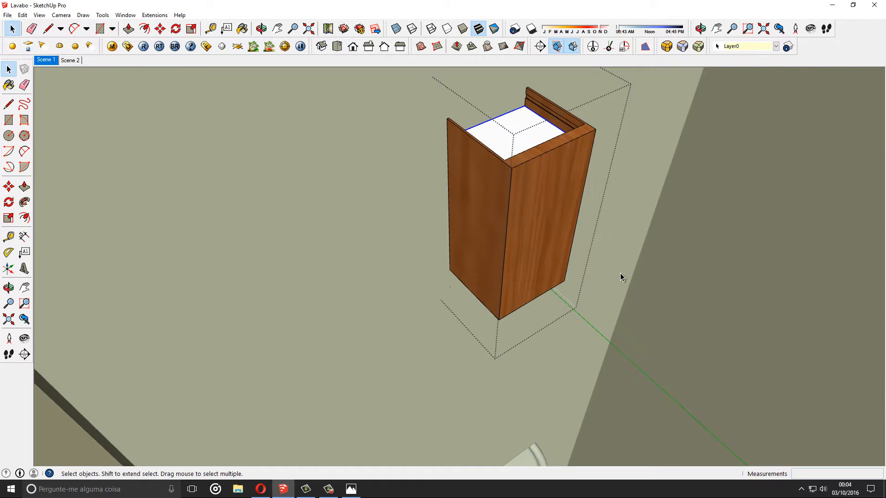
pyautogui.moveTo(620, 274); pyautogui.dragTo(511, 132, button='middle')
pyautogui.rightClick(511, 133)
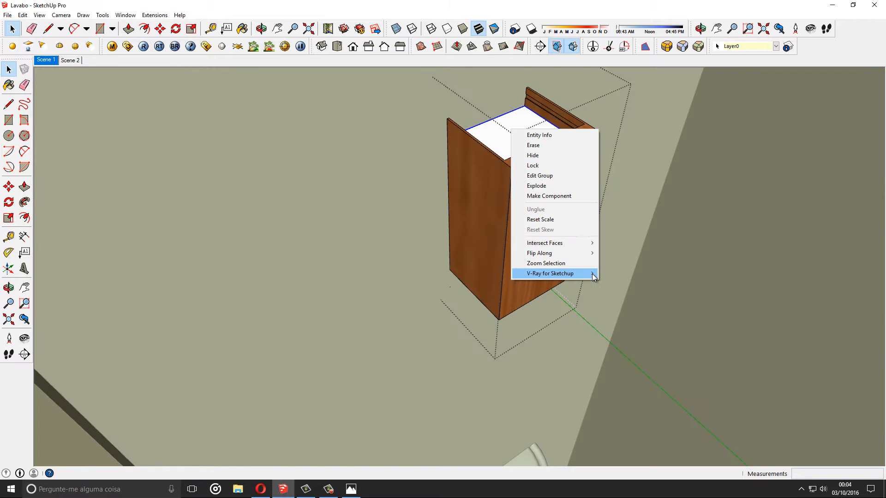
pyautogui.moveTo(591, 273)
pyautogui.click(636, 273)
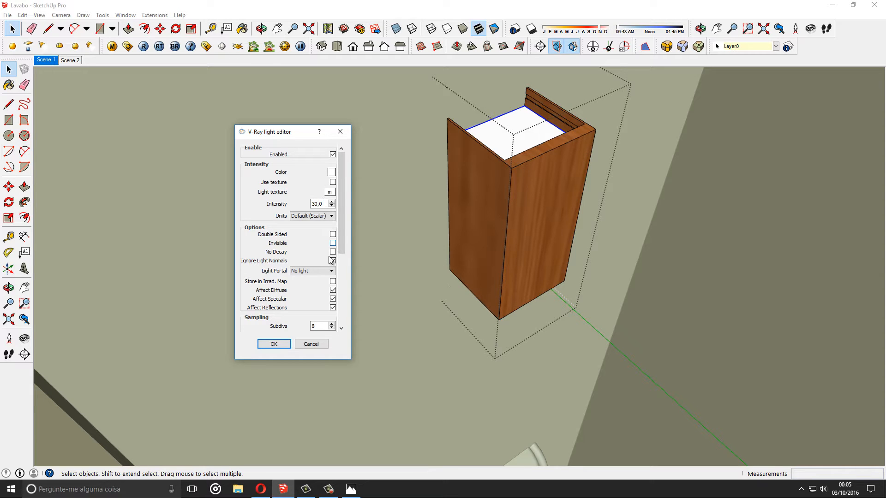
# Make the sconce light invisible, stop it affecting reflections, and set its subdivisions to 32.
pyautogui.click(332, 307)
pyautogui.click(332, 243)
pyautogui.doubleClick(318, 327)
pyautogui.write('32')
pyautogui.click(273, 344)
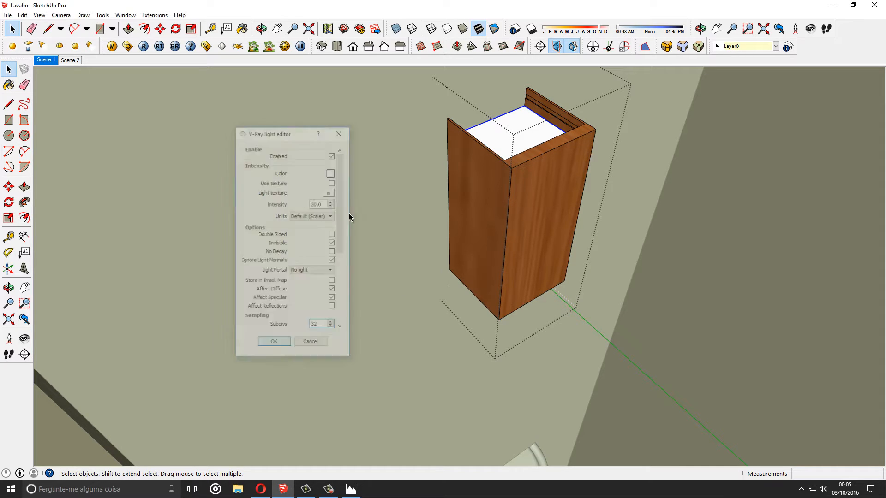
pyautogui.press('Escape')
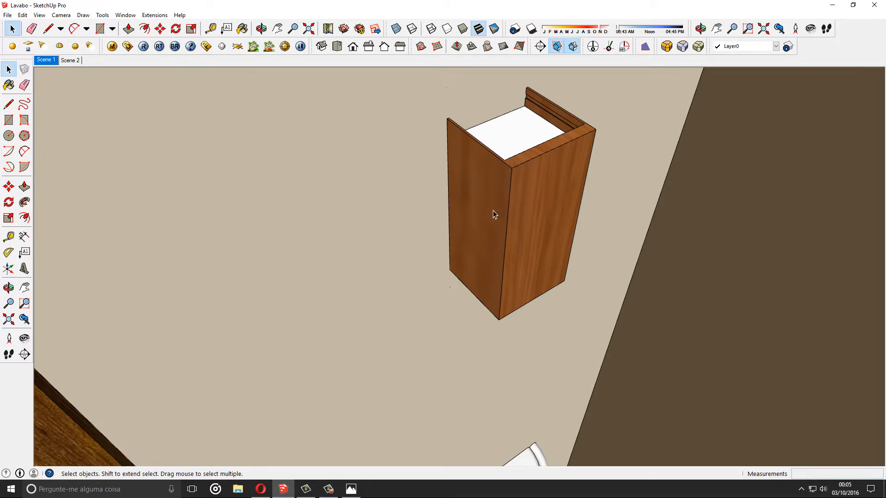
# Return to Scene 1 and check the material override in V-Ray's Global switches.
pyautogui.click(46, 61)
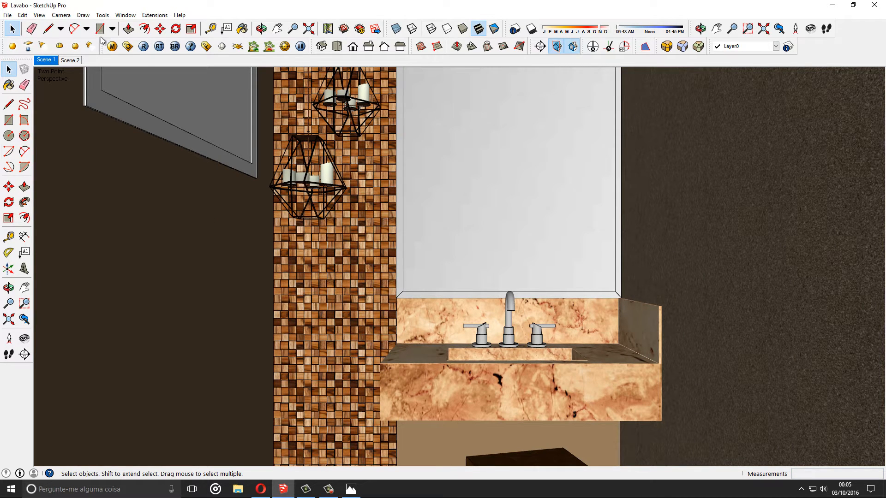
pyautogui.click(128, 46)
pyautogui.click(448, 157)
pyautogui.click(457, 135)
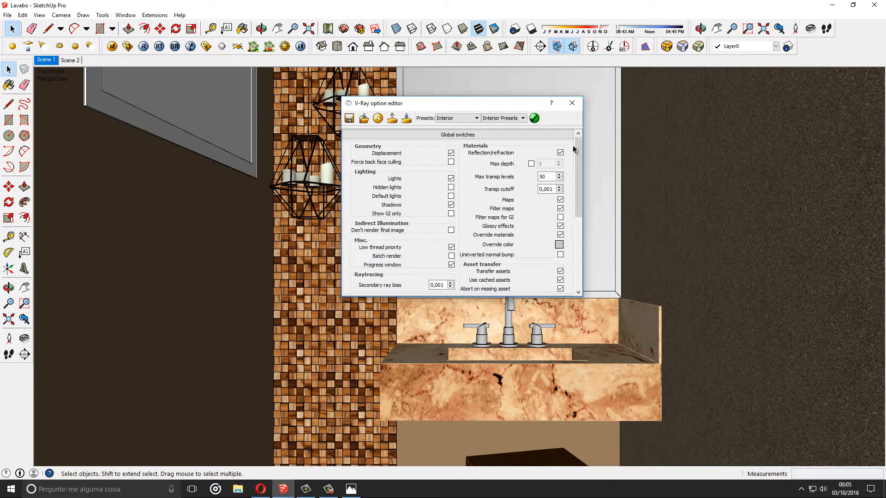
pyautogui.click(572, 103)
# Sample the window's glass material and preview it in the V-Ray material editor.
pyautogui.moveTo(261, 134); pyautogui.dragTo(339, 226, button='middle')
pyautogui.moveTo(426, 291); pyautogui.dragTo(206, 226, button='middle')
pyautogui.moveTo(344, 255); pyautogui.dragTo(520, 297, button='middle')
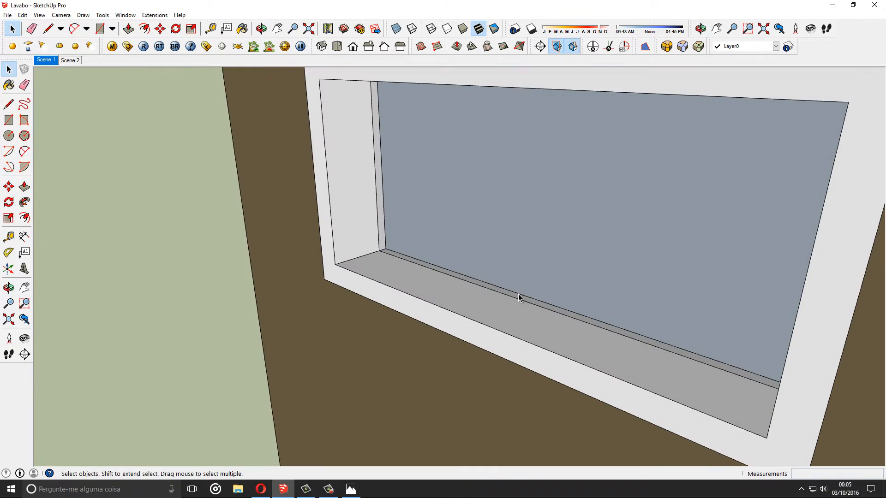
pyautogui.press('b')
pyautogui.click(859, 162)
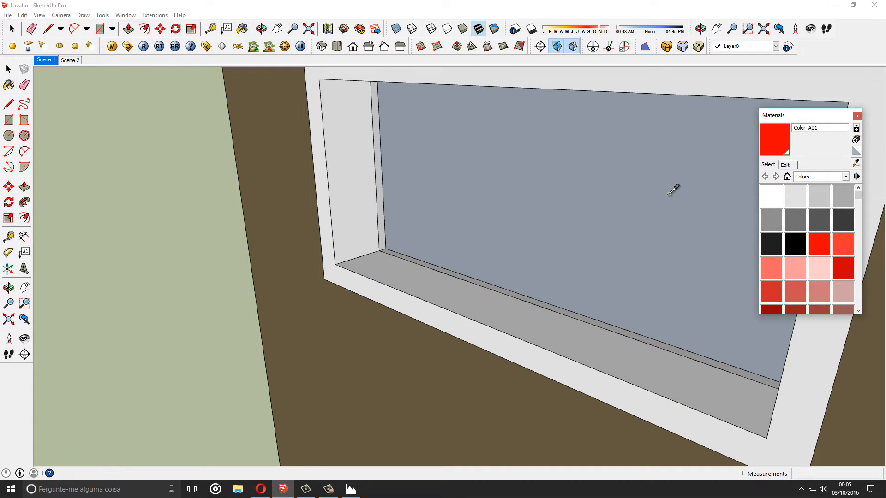
pyautogui.click(594, 182)
pyautogui.click(786, 164)
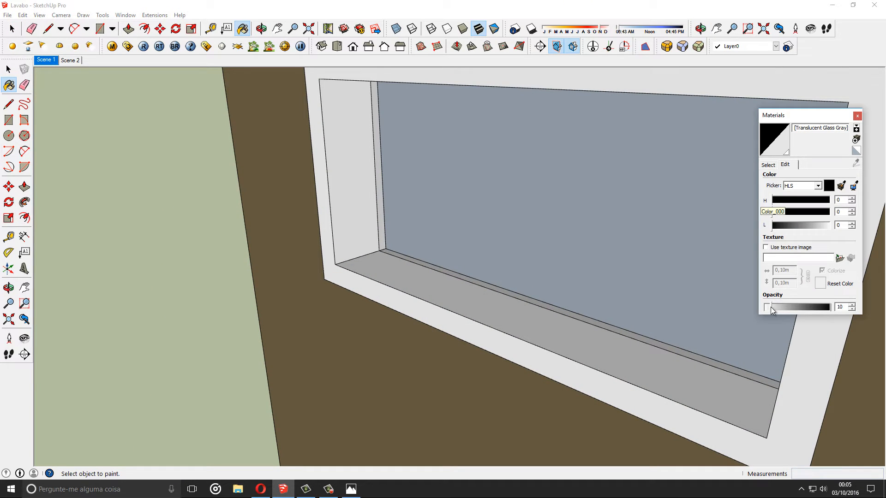
pyautogui.click(113, 47)
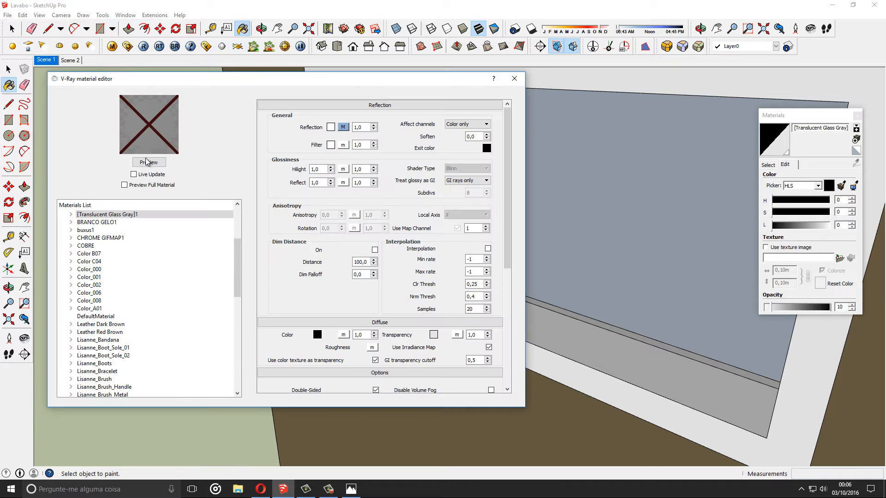
pyautogui.click(147, 162)
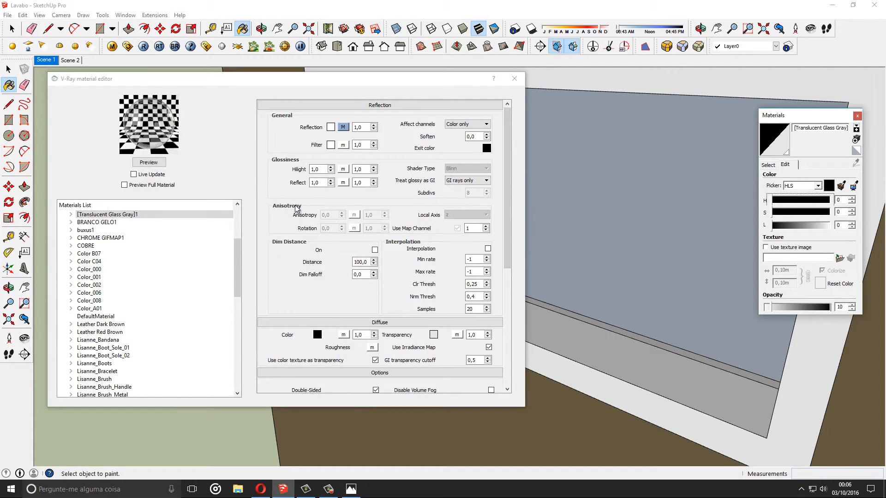
# Switch the glass material's Can be Overridden option on and back off, then close the material windows.
pyautogui.moveTo(510, 221); pyautogui.dragTo(500, 296)
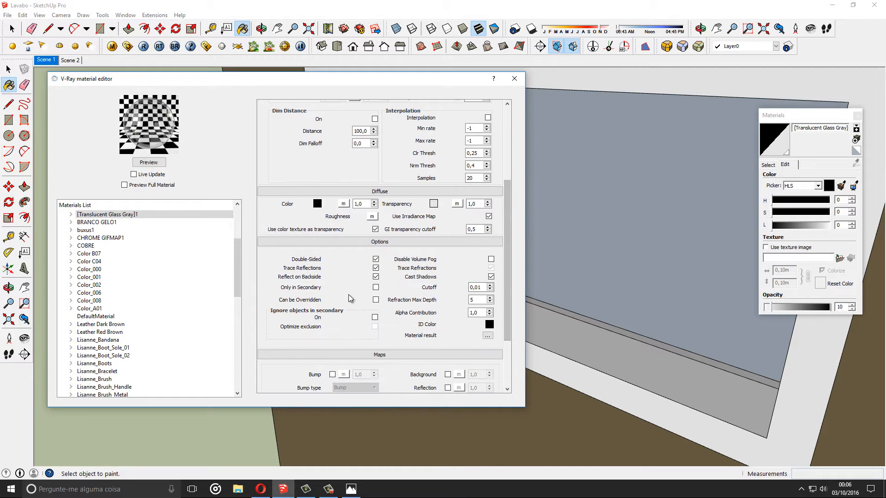
pyautogui.click(375, 300)
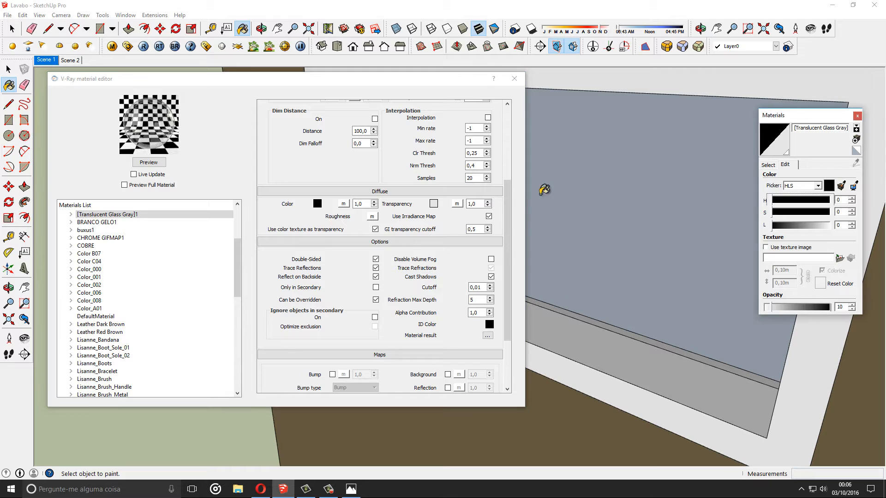
pyautogui.click(376, 299)
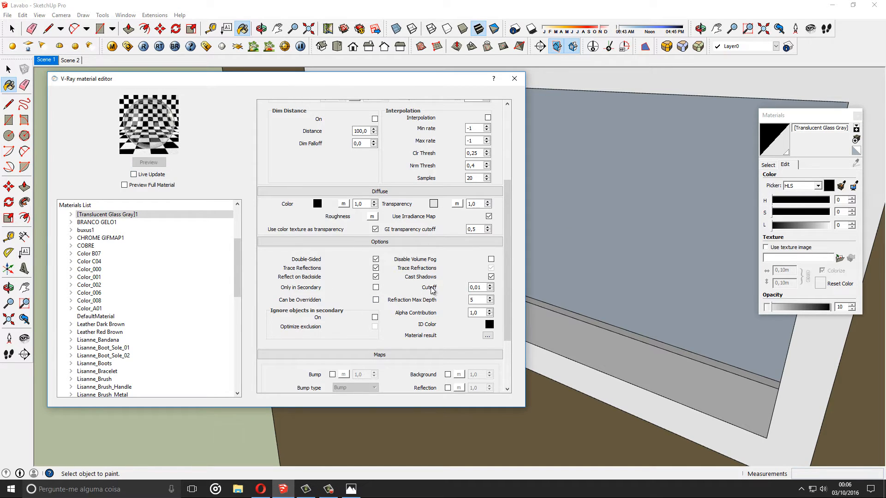
pyautogui.click(514, 80)
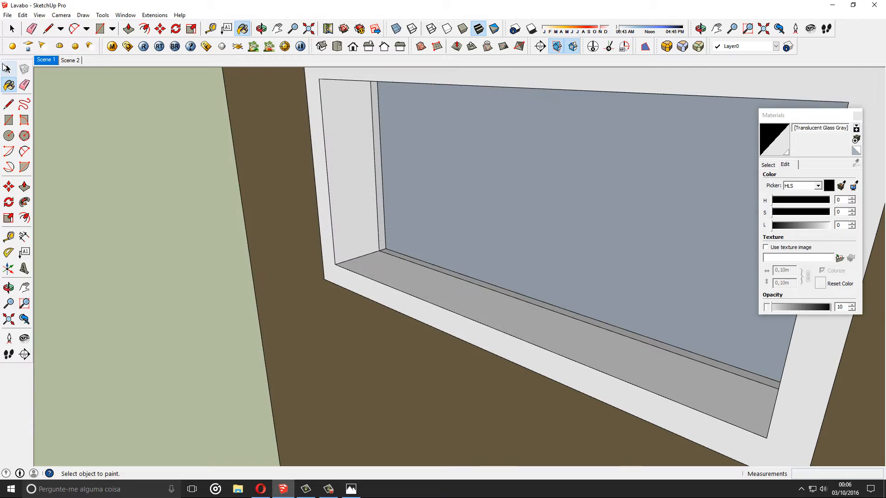
pyautogui.press('space')
pyautogui.click(856, 115)
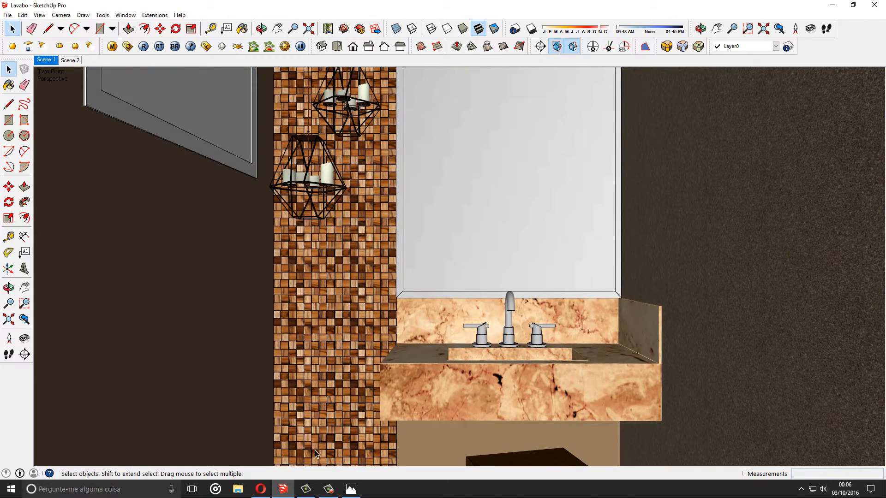
# Check the reference render 3.png and look up at the red spotlight faces in the bathroom ceiling.
pyautogui.click(351, 489)
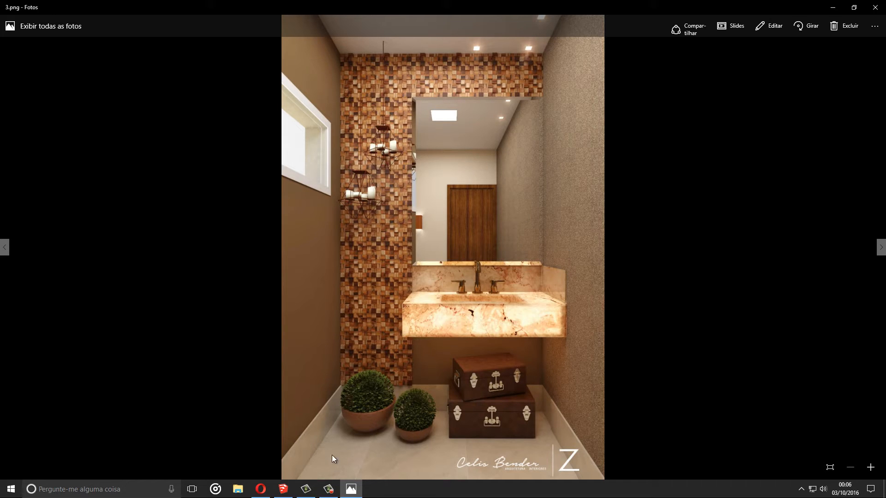
pyautogui.click(282, 491)
pyautogui.click(811, 29)
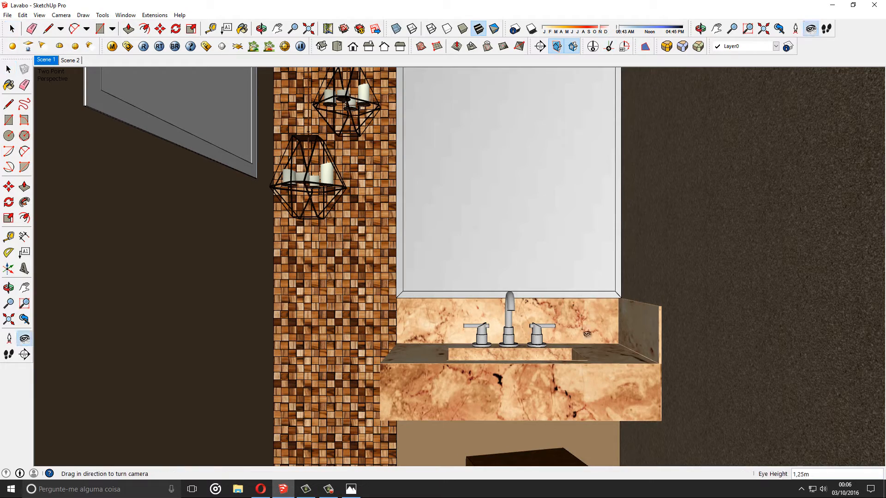
pyautogui.moveTo(591, 318); pyautogui.dragTo(573, 224)
pyautogui.press('space')
pyautogui.scroll(3, 573, 222)
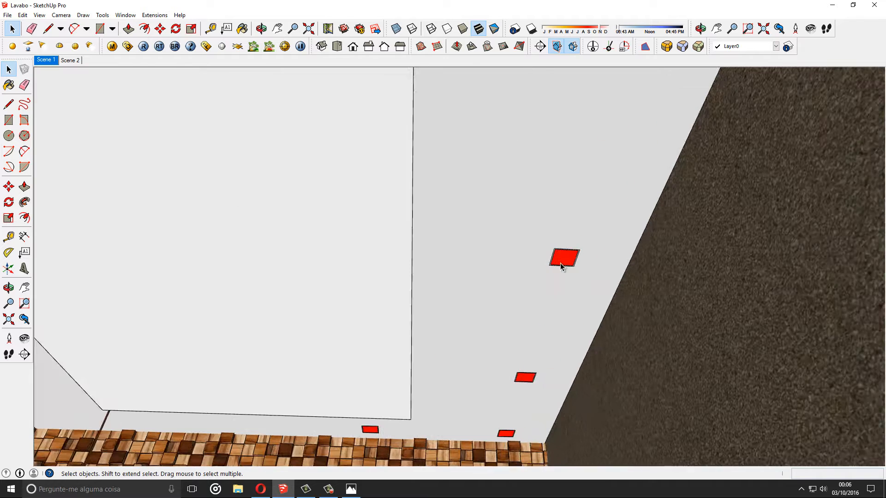
pyautogui.scroll(6, 560, 263)
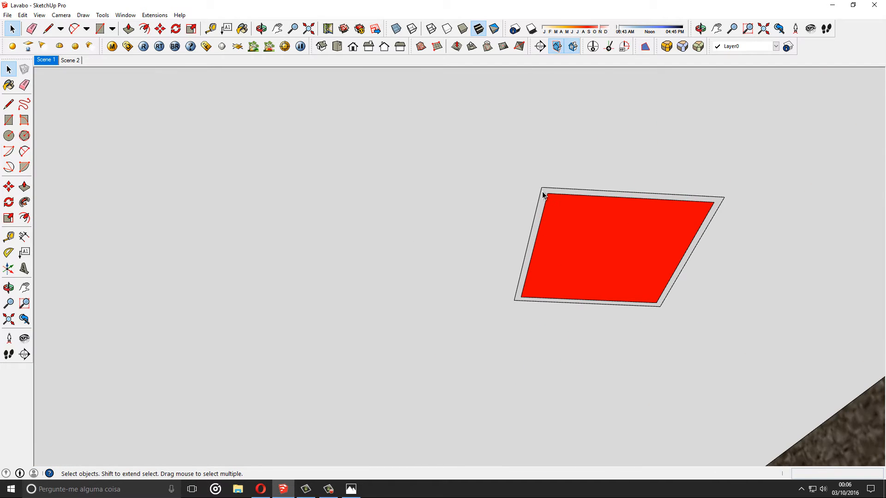
pyautogui.moveTo(542, 192); pyautogui.dragTo(552, 229, button='middle')
pyautogui.scroll(-6, 579, 204)
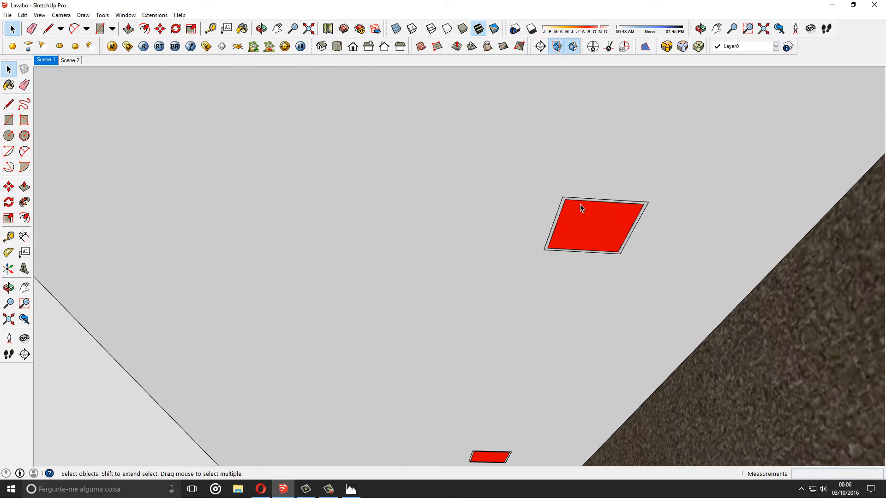
# Sample the red ceiling spotlight material, review its emissive settings in the V-Ray material editor, and return to Scene 1.
pyautogui.press('b')
pyautogui.click(766, 164)
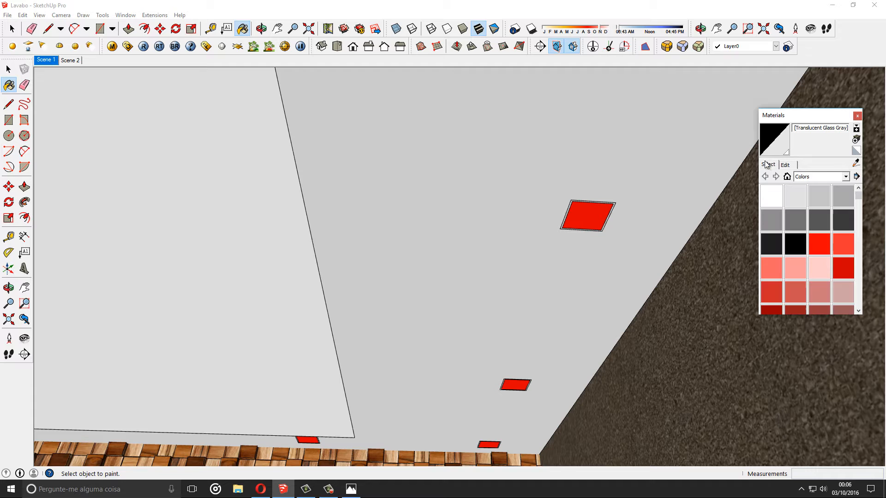
pyautogui.click(855, 163)
pyautogui.click(602, 207)
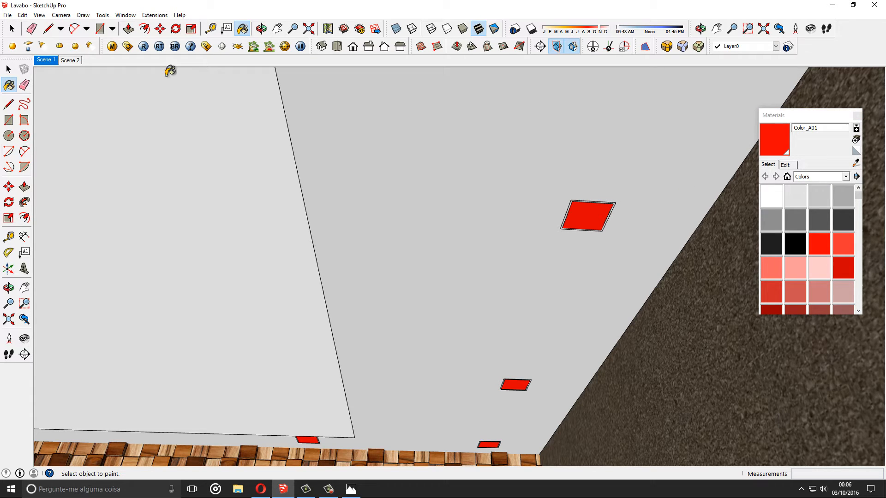
pyautogui.click(112, 46)
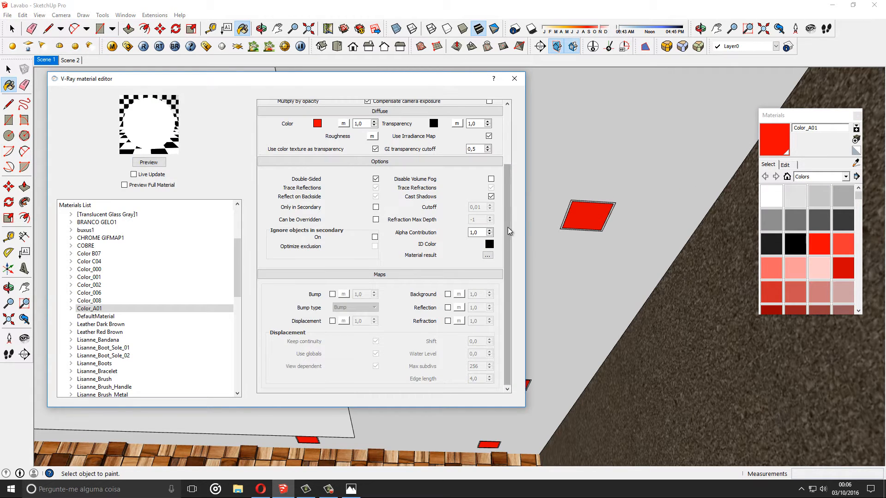
pyautogui.moveTo(508, 227); pyautogui.dragTo(507, 145)
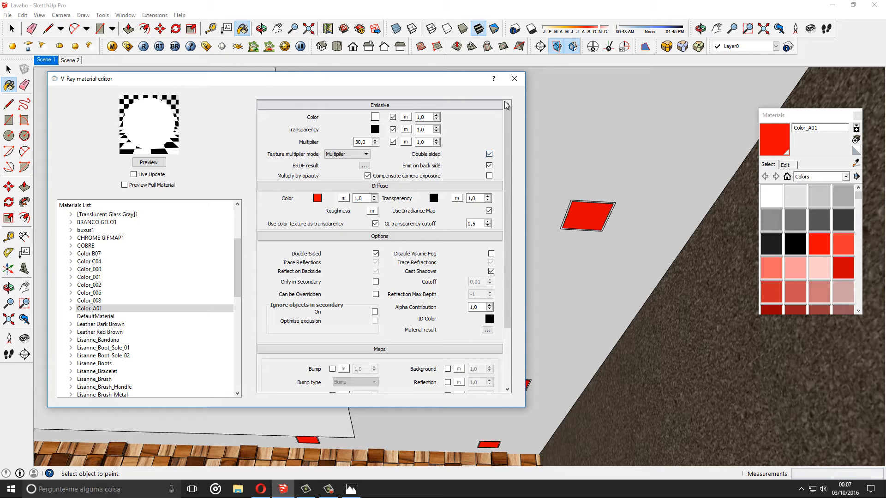
pyautogui.click(514, 79)
pyautogui.click(8, 70)
pyautogui.click(45, 60)
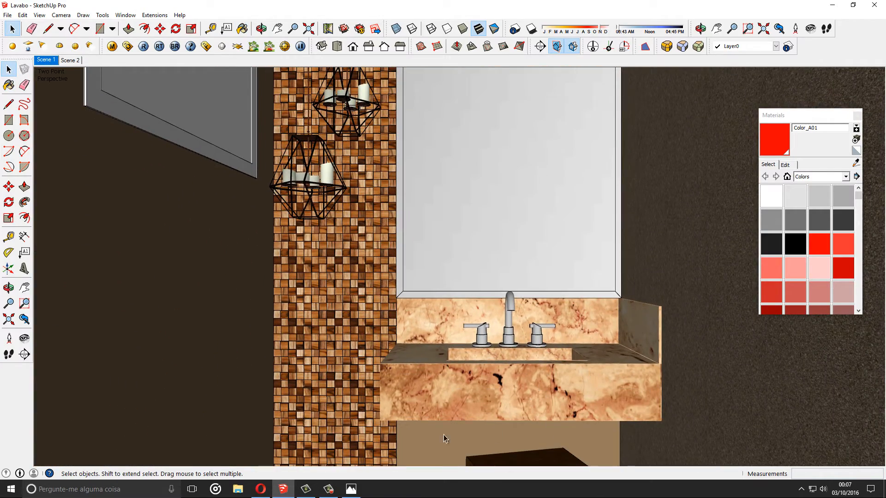
# Check the illuminated countertop in the reference render and examine the matching sink countertop in the model.
pyautogui.hotkey('alt', 'Tab')
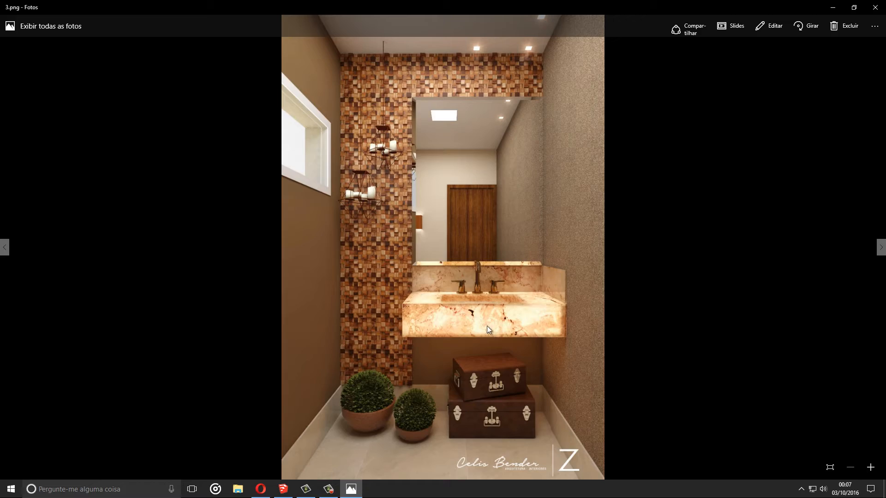
pyautogui.click(285, 492)
pyautogui.scroll(3, 485, 374)
pyautogui.moveTo(485, 374)
pyautogui.mouseDown(button='middle')
pyautogui.moveTo(518, 393)
pyautogui.moveTo(477, 358)
pyautogui.moveTo(485, 390)
pyautogui.mouseUp(button='middle')
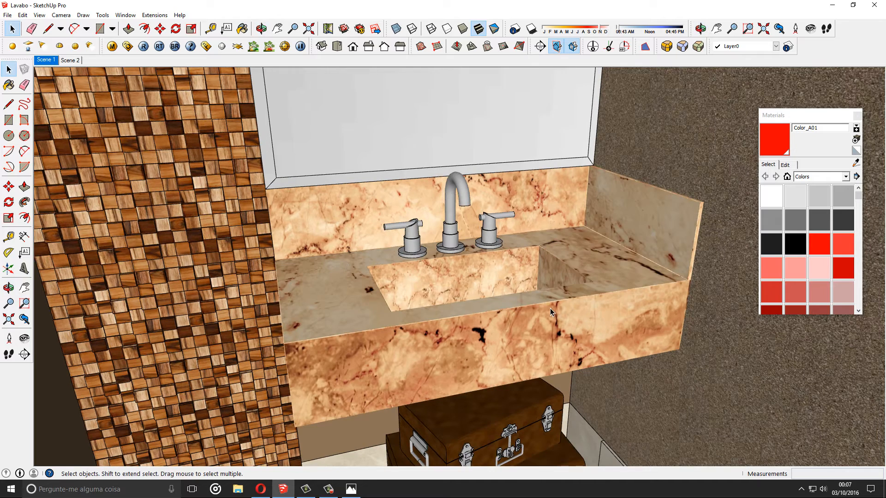
# Create a new Two Sided material in the V-Ray scene materials and close the material editor.
pyautogui.click(110, 46)
pyautogui.moveTo(238, 272); pyautogui.dragTo(238, 234)
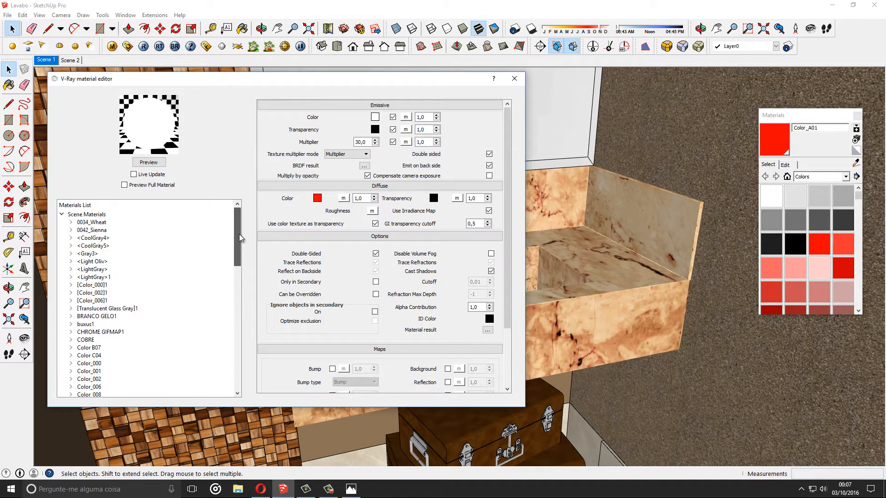
pyautogui.rightClick(107, 215)
pyautogui.moveTo(117, 223)
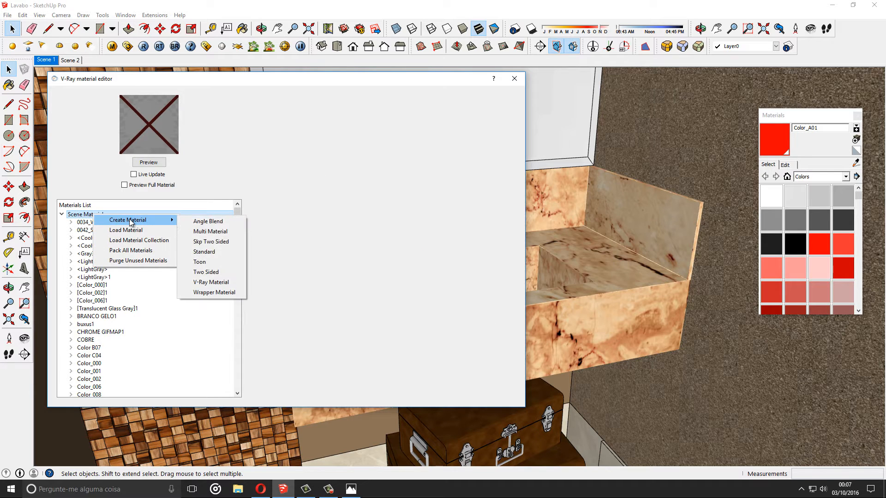
pyautogui.click(206, 272)
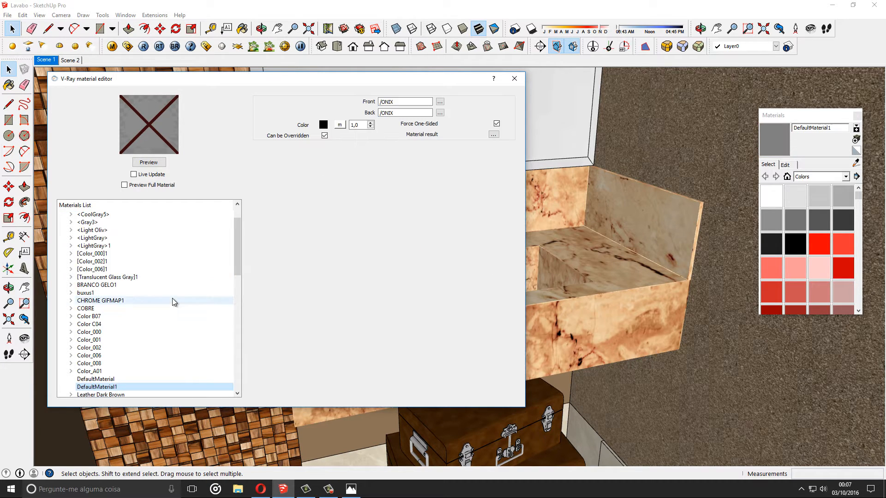
pyautogui.click(515, 83)
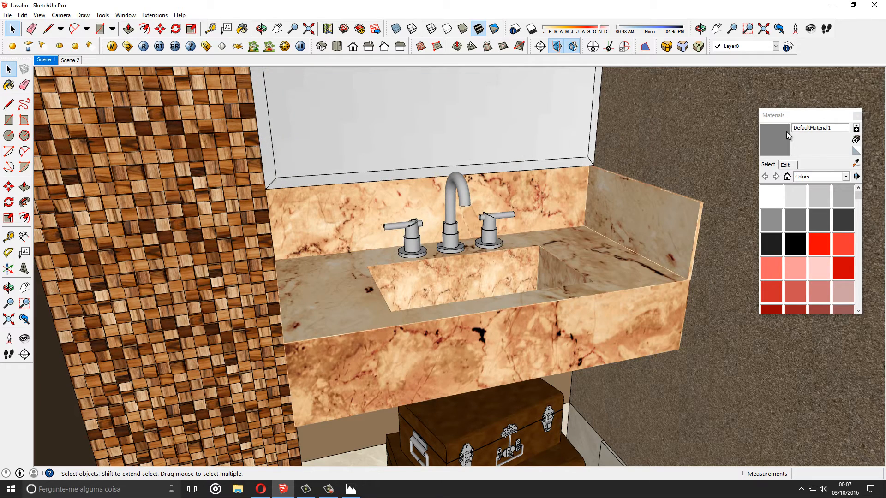
# Paint all faces inside the sink countertop group with the new two-sided material.
pyautogui.tripleClick(515, 319)
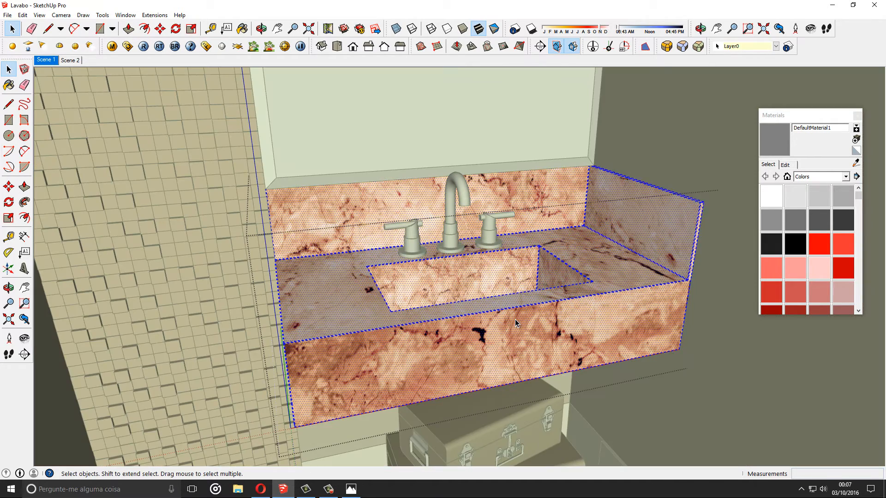
pyautogui.press('Escape')
pyautogui.press('b')
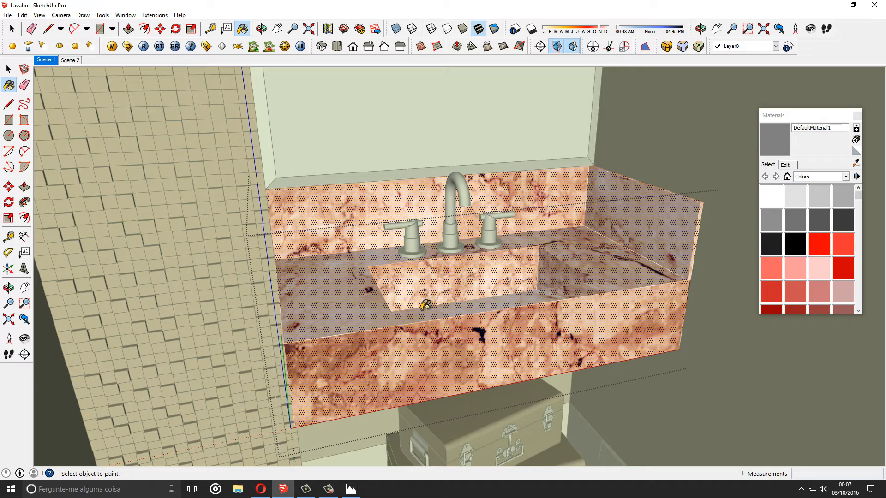
pyautogui.click(400, 286)
pyautogui.press('space')
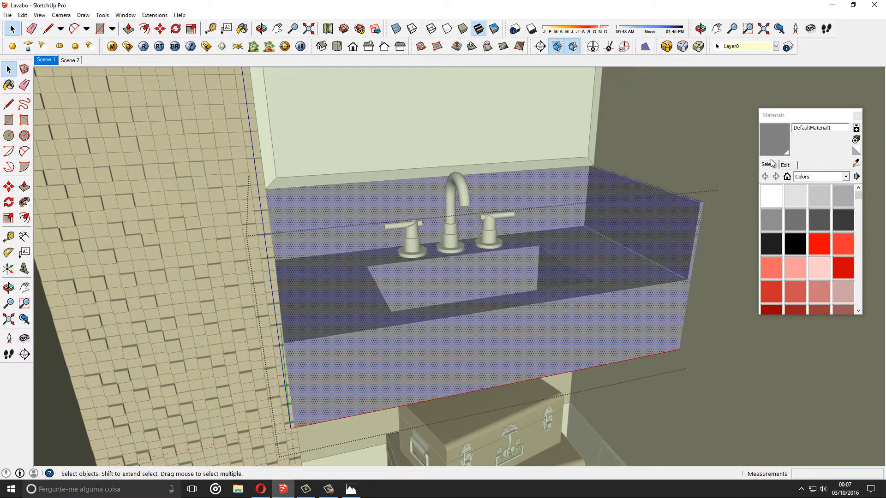
pyautogui.press('Escape')
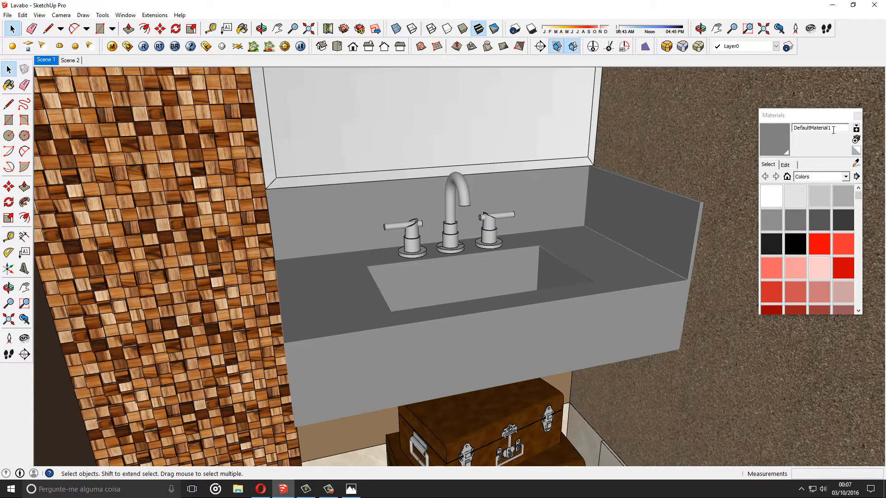
# Confirm ONIX as both front and back of the two-sided material and preview it.
pyautogui.click(112, 46)
pyautogui.click(154, 165)
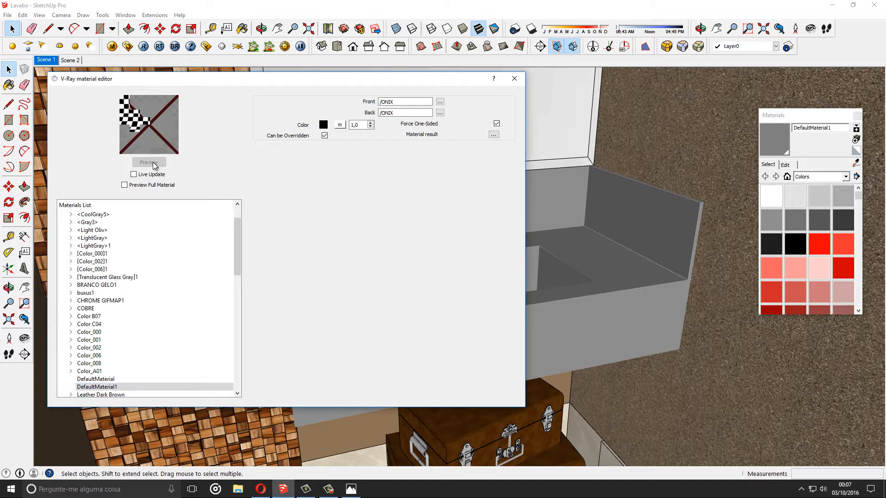
pyautogui.click(91, 387)
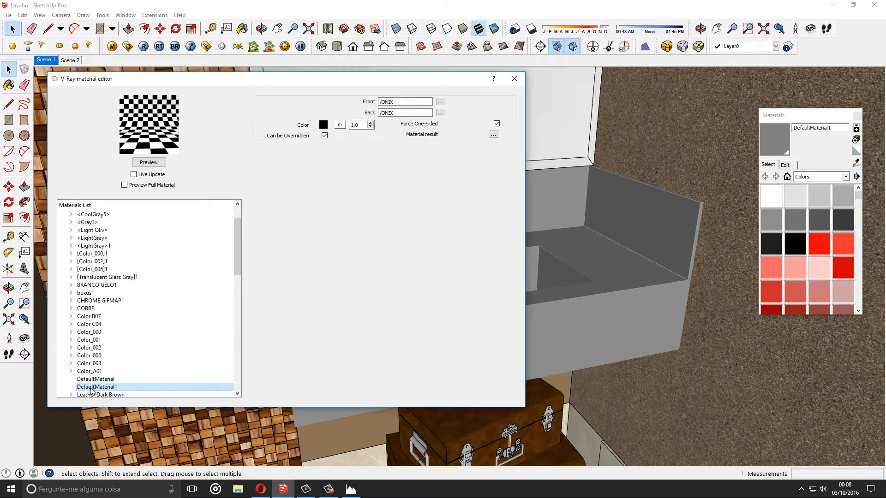
pyautogui.click(399, 102)
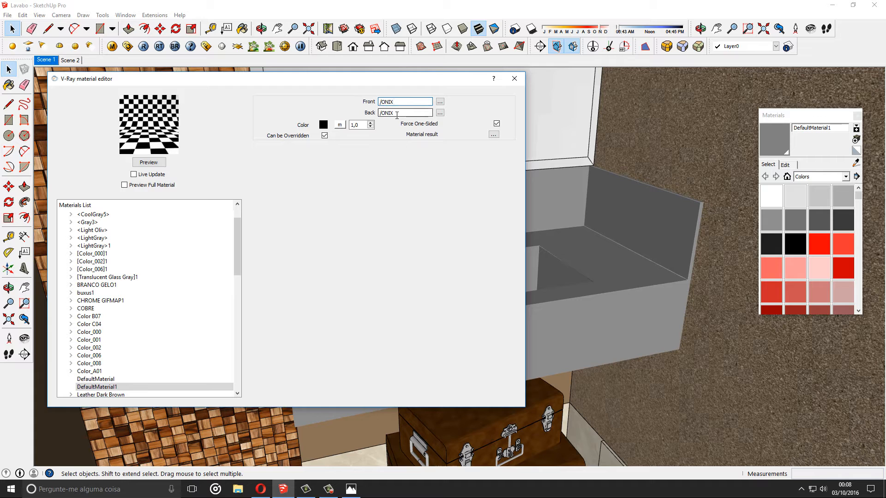
pyautogui.click(393, 113)
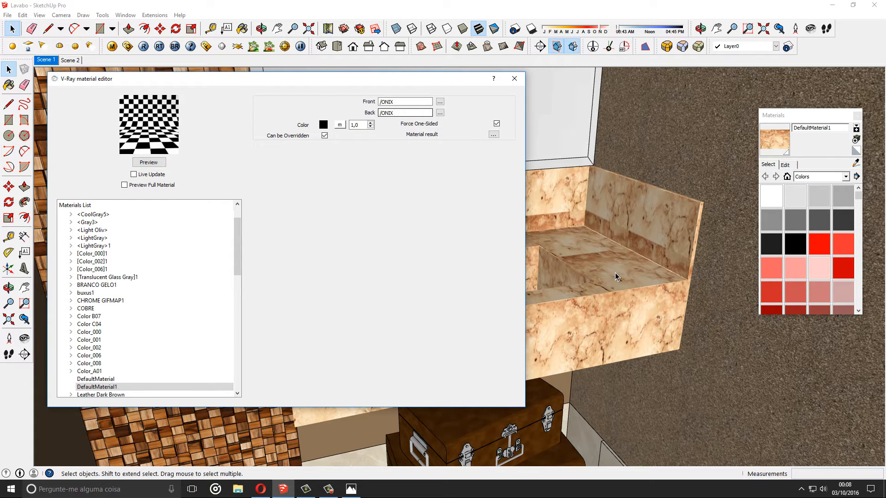
pyautogui.click(154, 163)
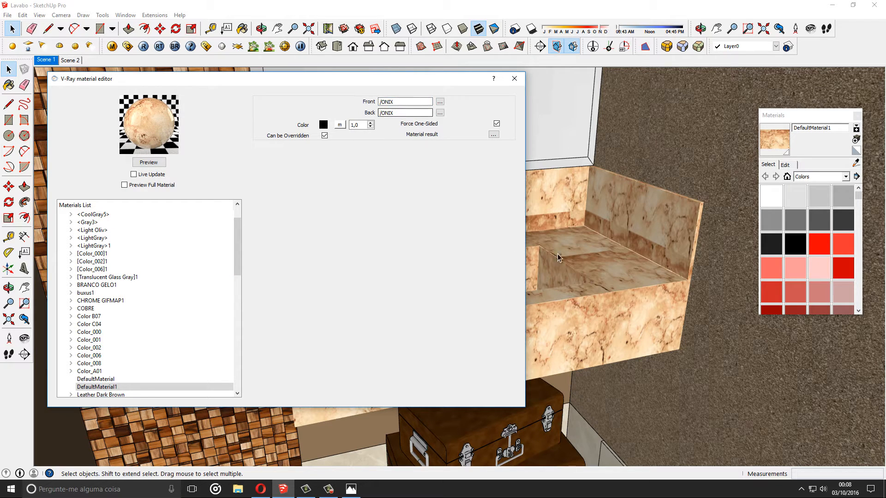
# Set the two-sided material's translucency color value to 125, disable Can be Overridden, and refresh its preview.
pyautogui.click(324, 125)
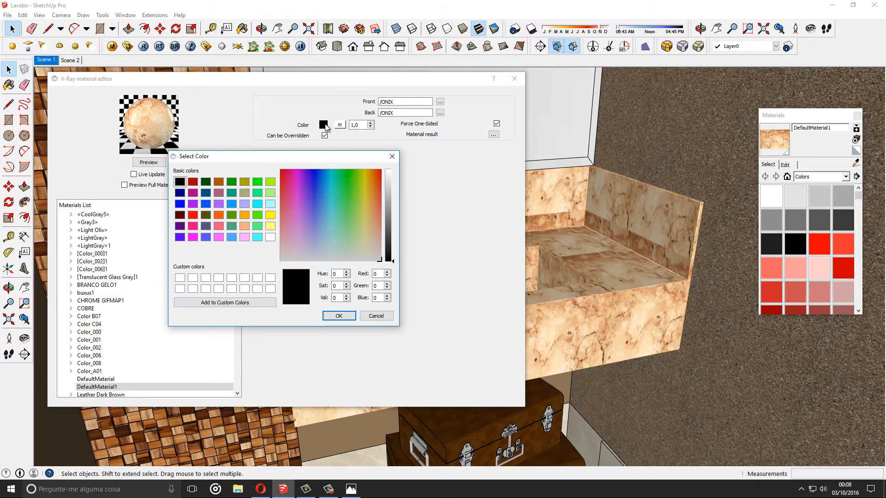
pyautogui.doubleClick(339, 299)
pyautogui.write('125')
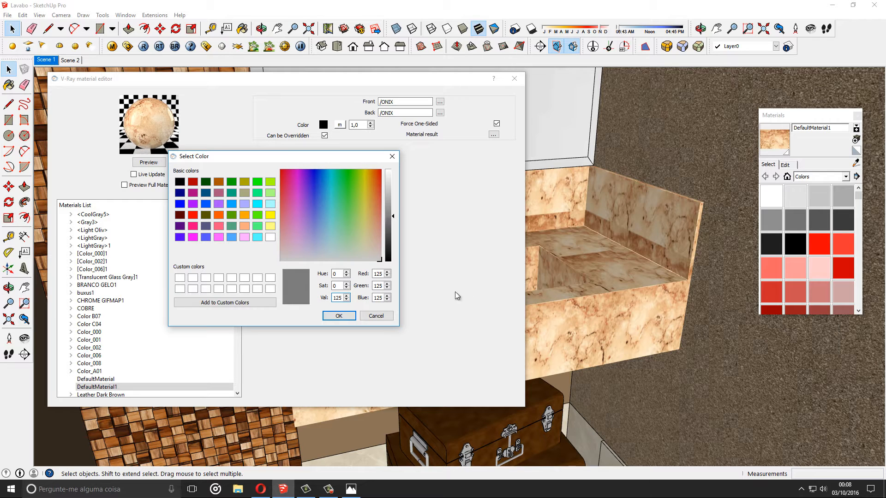
pyautogui.click(339, 315)
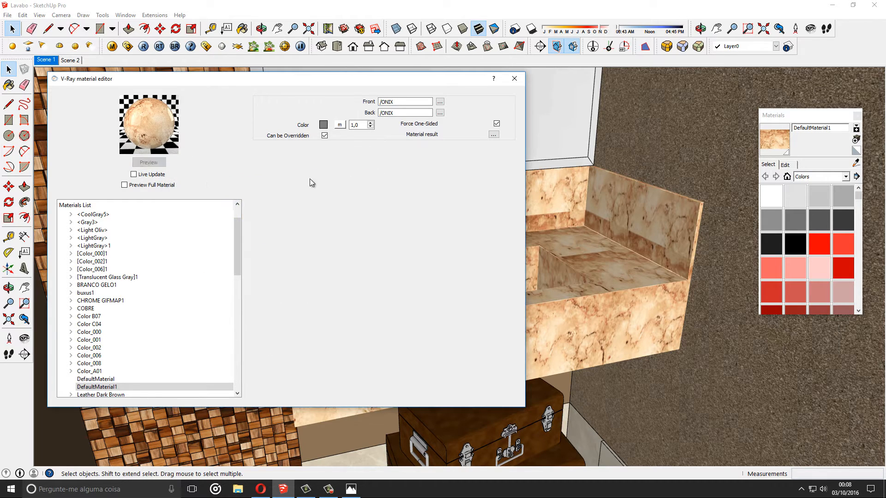
pyautogui.click(324, 135)
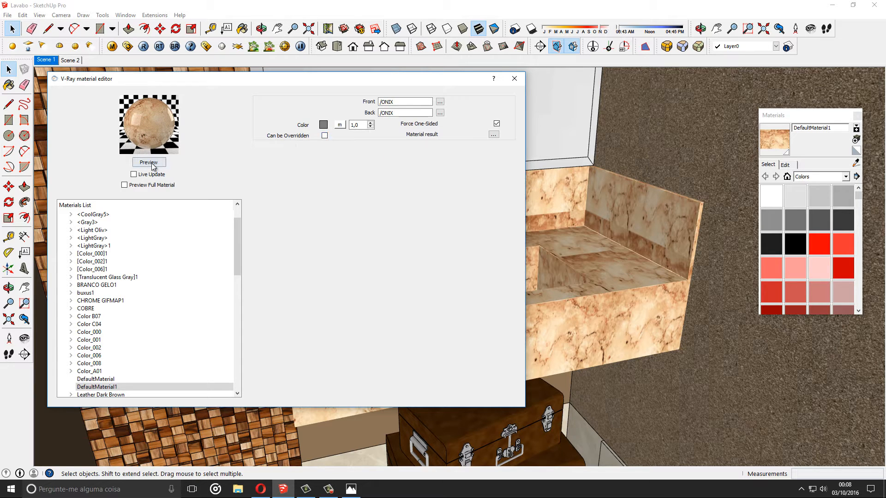
pyautogui.click(151, 164)
pyautogui.click(514, 79)
# Open the sink countertop group for editing and turn on the display of hidden geometry.
pyautogui.moveTo(431, 310); pyautogui.dragTo(370, 333, button='middle')
pyautogui.doubleClick(333, 293)
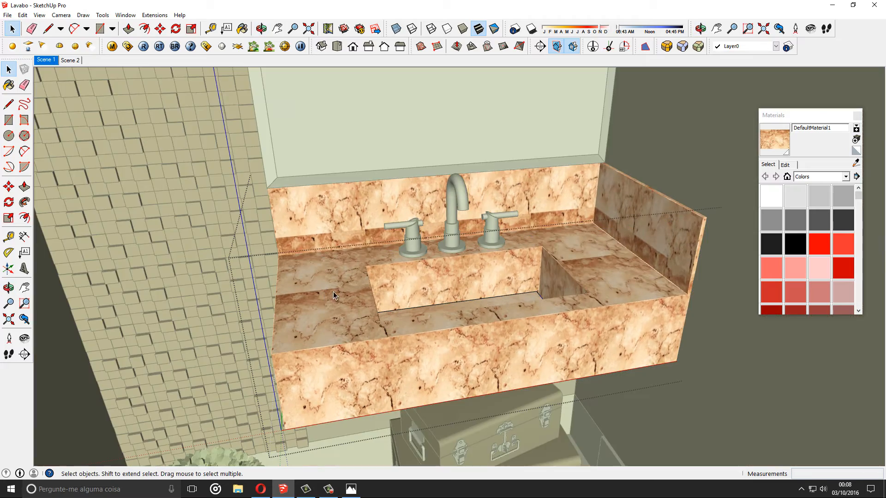
pyautogui.click(327, 309)
pyautogui.moveTo(433, 311); pyautogui.dragTo(654, 308, button='middle')
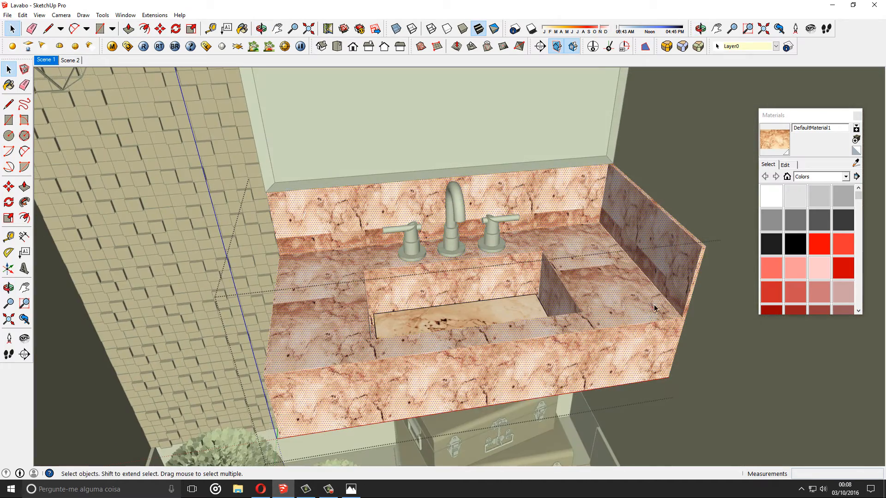
pyautogui.click(39, 15)
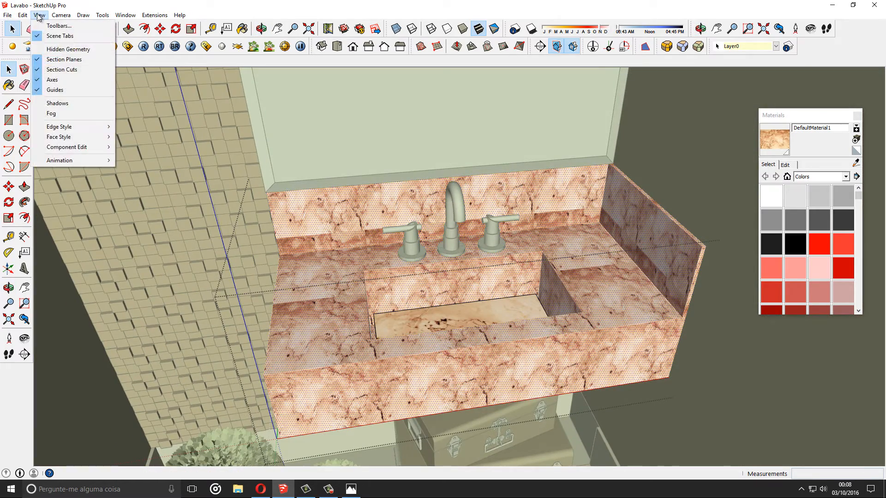
pyautogui.click(51, 49)
# Reposition and enlarge the onyx texture on the countertop's top face so its veins span the surface.
pyautogui.rightClick(321, 175)
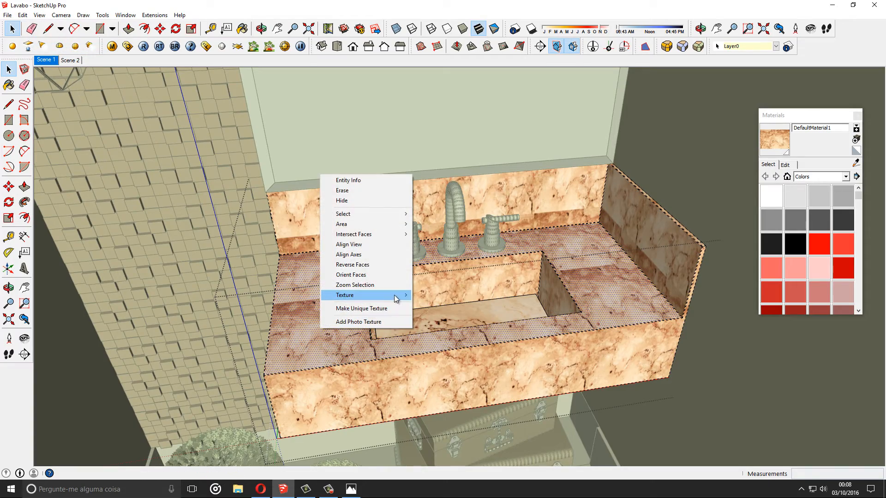
pyautogui.moveTo(397, 295)
pyautogui.click(437, 297)
pyautogui.moveTo(424, 375); pyautogui.dragTo(638, 350)
pyautogui.moveTo(543, 343); pyautogui.dragTo(478, 346)
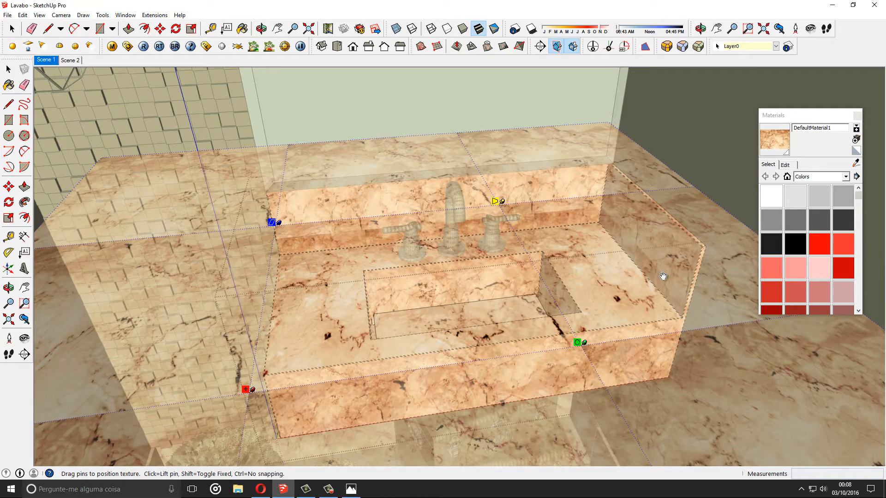
pyautogui.moveTo(576, 343); pyautogui.dragTo(691, 329)
pyautogui.press('Return')
# Sample the repositioned texture from the top face, apply it to all other countertop faces, and leave the group.
pyautogui.click(855, 162)
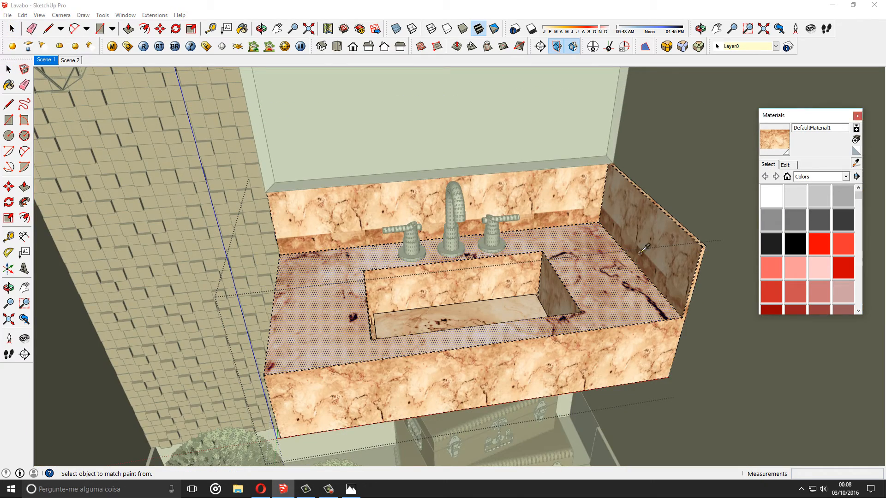
pyautogui.click(628, 299)
pyautogui.press('space')
pyautogui.scroll(-2, 633, 198)
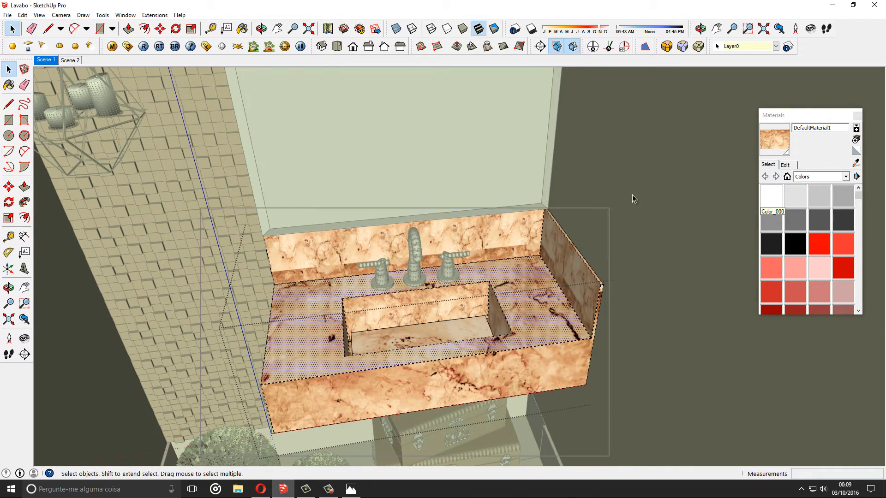
pyautogui.moveTo(633, 198); pyautogui.dragTo(633, 198)
pyautogui.press('b')
pyautogui.click(499, 317)
pyautogui.press('space')
pyautogui.scroll(1, 499, 309)
pyautogui.moveTo(499, 301); pyautogui.dragTo(395, 223, button='middle')
pyautogui.press('Escape')
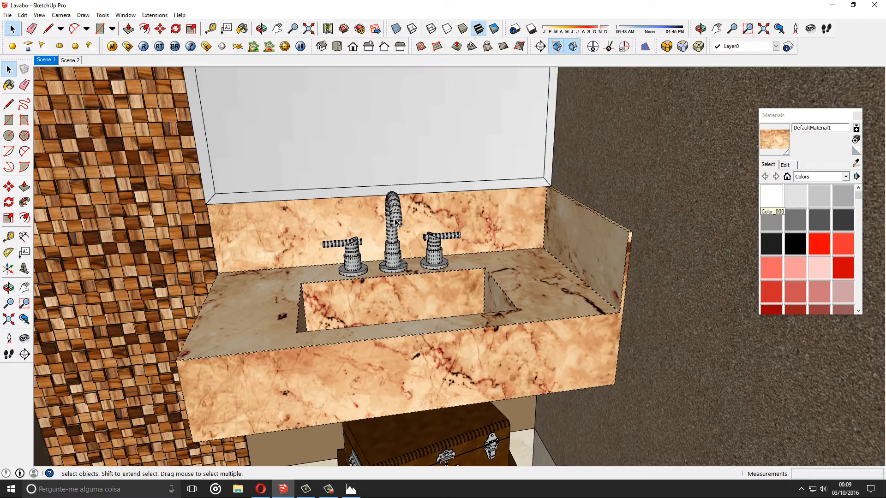
# Check the front and back entries of the two-sided material and sample the material on the countertop.
pyautogui.click(112, 46)
pyautogui.click(400, 99)
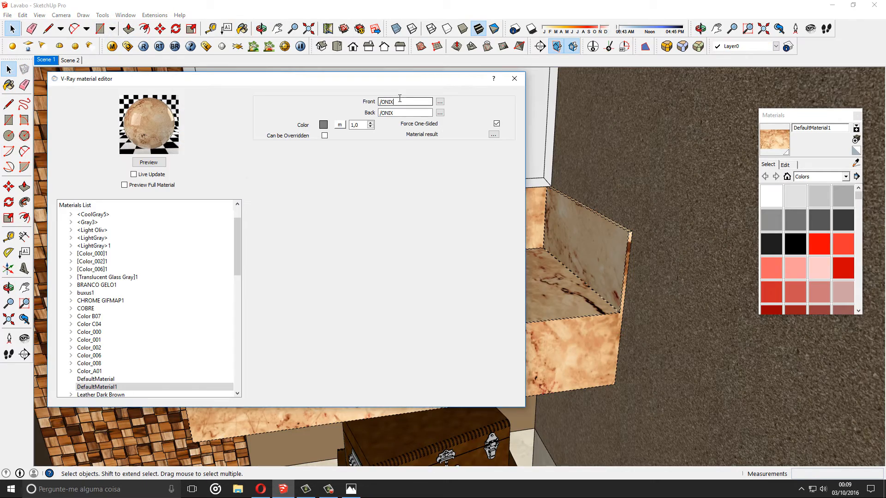
pyautogui.click(524, 82)
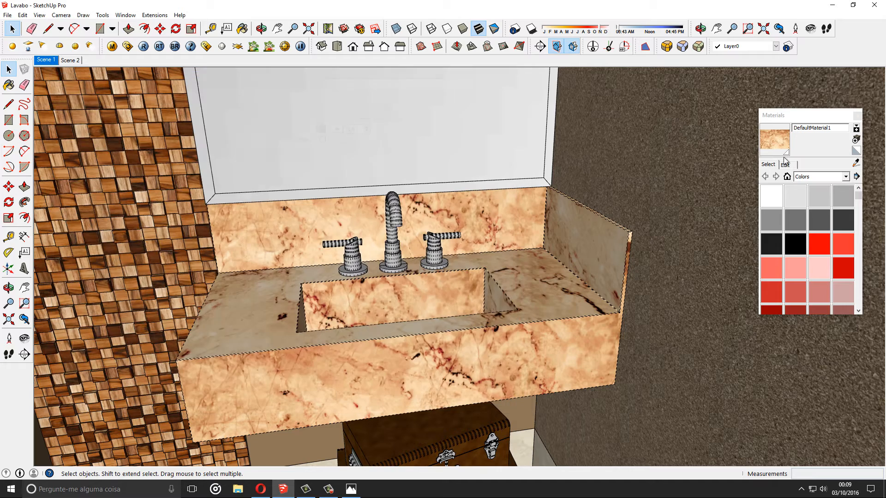
pyautogui.click(856, 163)
pyautogui.click(552, 283)
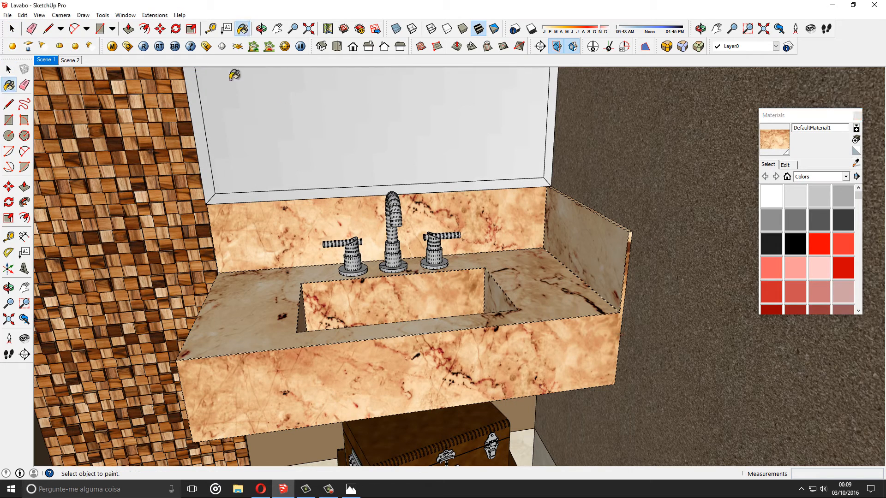
# Find the ONIX material in the V-Ray materials list and preview it.
pyautogui.click(112, 47)
pyautogui.click(109, 285)
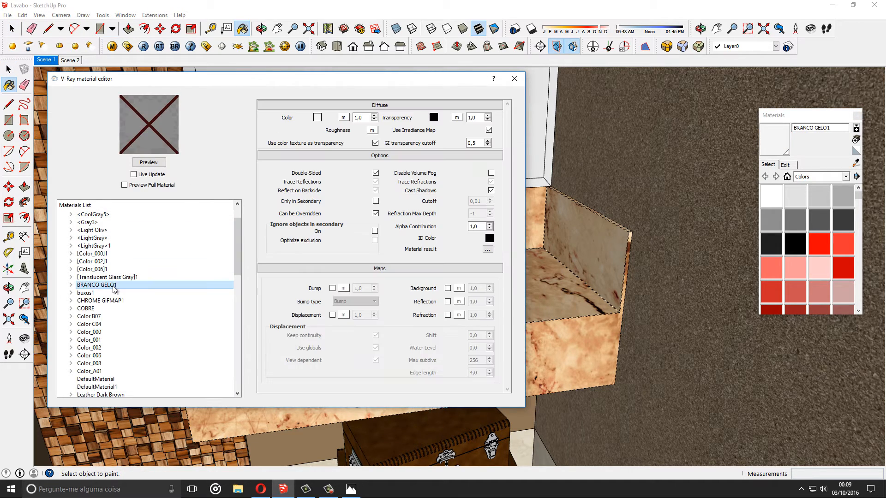
pyautogui.scroll(-10, 113, 288)
pyautogui.click(84, 308)
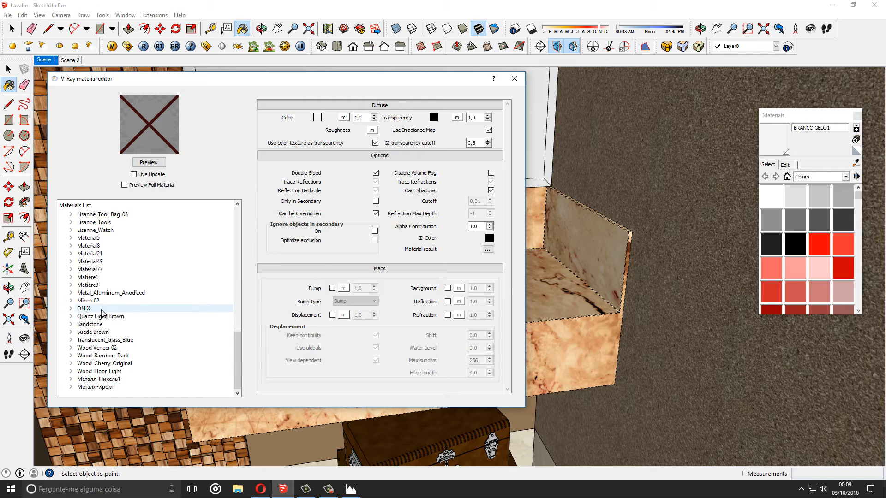
pyautogui.click(152, 163)
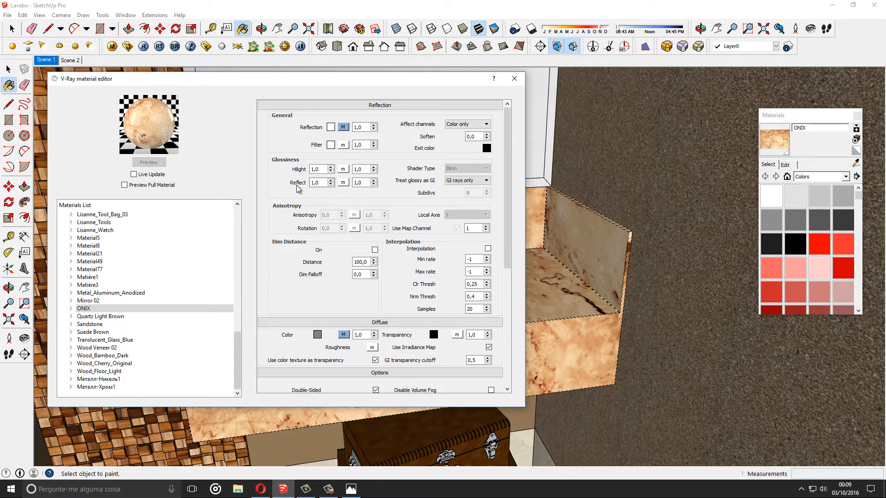
# Examine ONIX's available layer types, reflection and diffuse settings, and Can be Overridden option, and close the material editor.
pyautogui.click(91, 312)
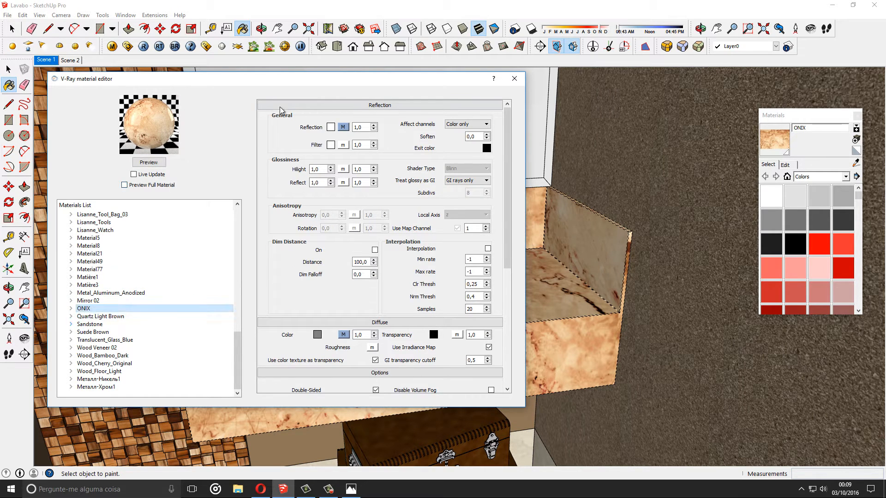
pyautogui.rightClick(102, 310)
pyautogui.moveTo(153, 320)
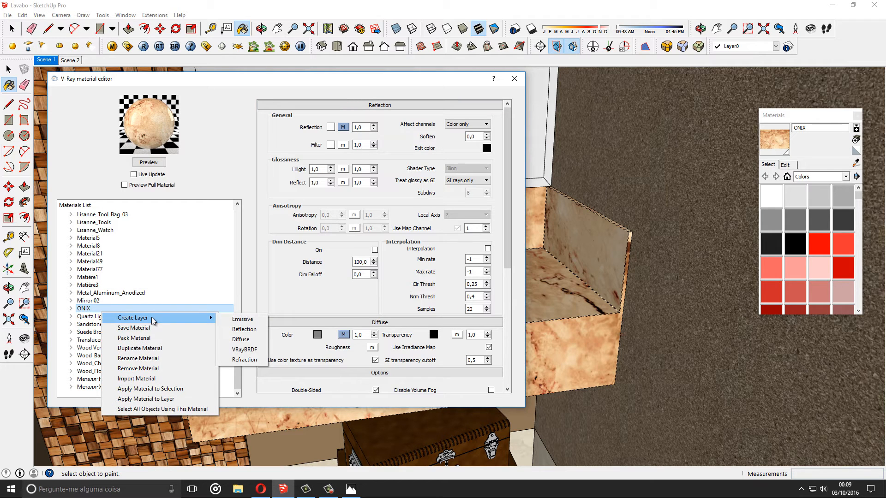
pyautogui.click(243, 330)
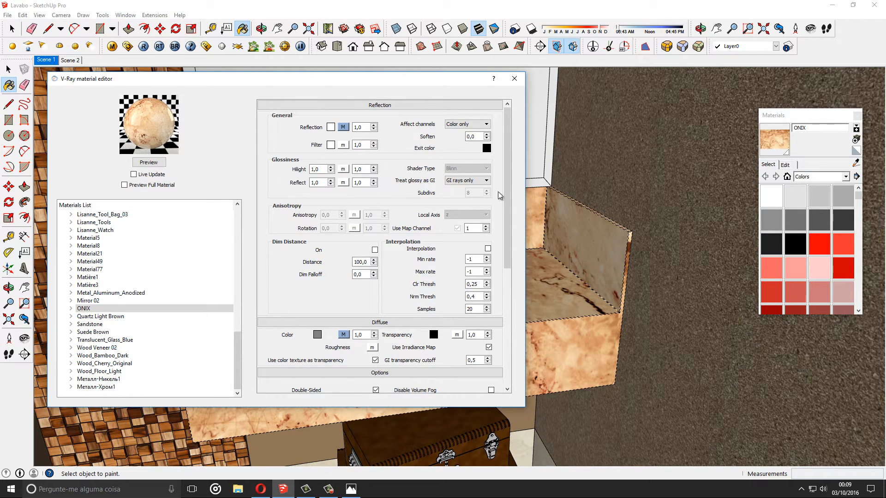
pyautogui.moveTo(507, 203); pyautogui.dragTo(502, 272)
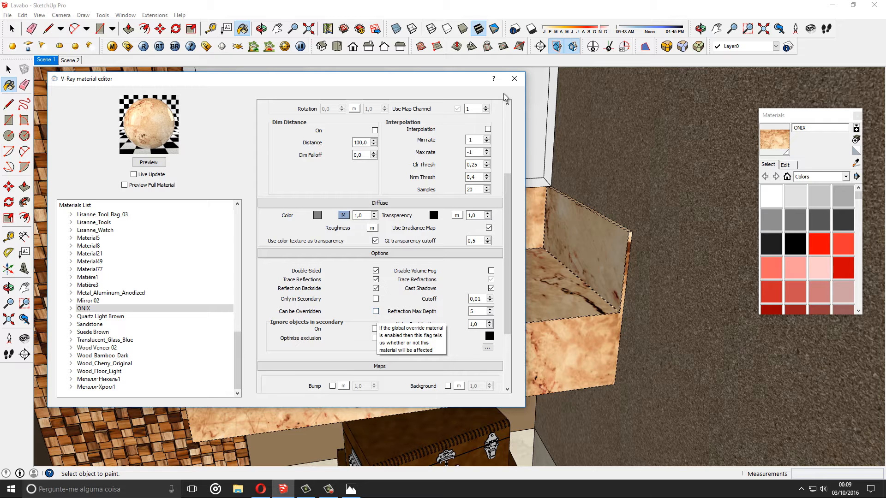
pyautogui.click(513, 79)
pyautogui.press('space')
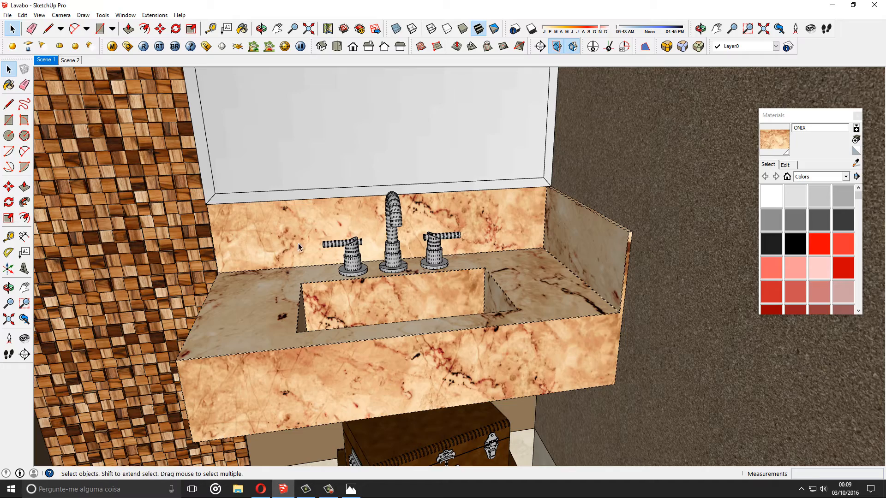
# Turn off the display of hidden geometry and inspect the onyx countertop and basin up close.
pyautogui.click(40, 15)
pyautogui.click(53, 48)
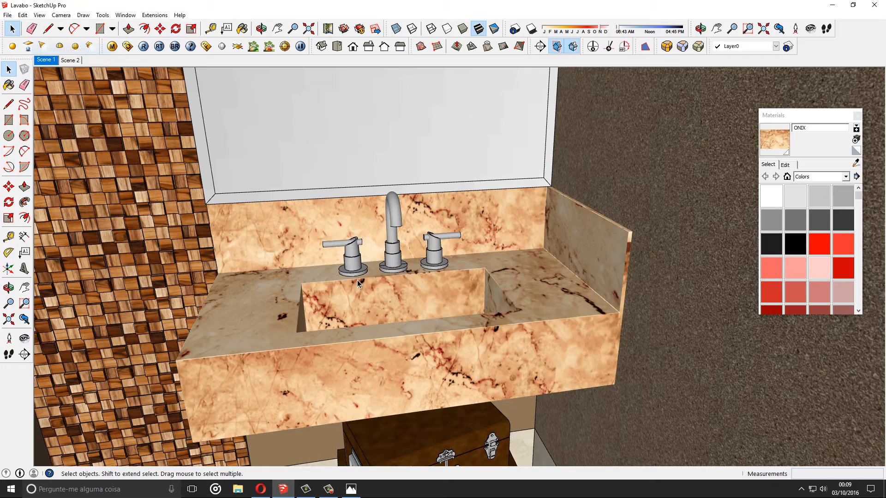
pyautogui.moveTo(348, 322); pyautogui.dragTo(369, 369, button='middle')
pyautogui.scroll(4, 378, 408)
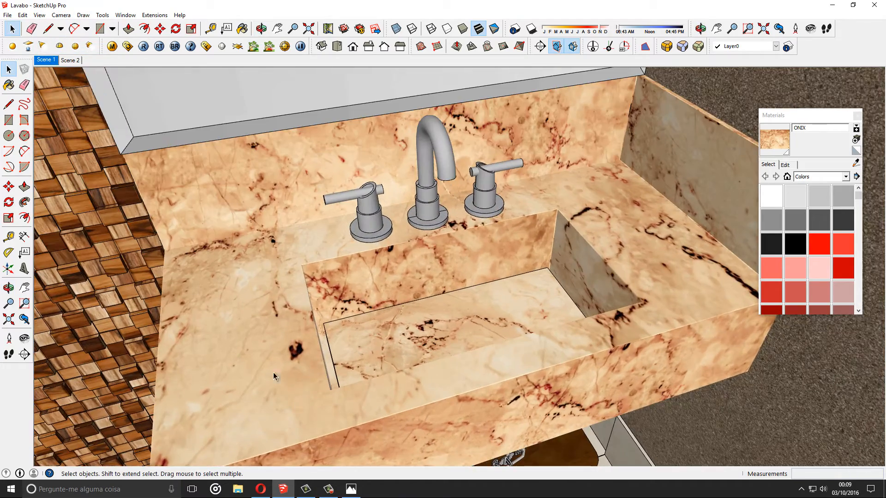
pyautogui.scroll(-2, 344, 316)
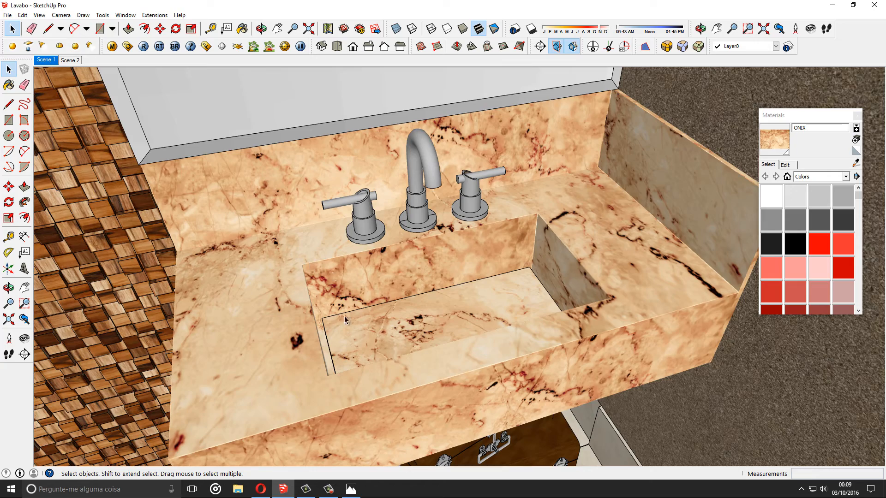
pyautogui.moveTo(346, 307); pyautogui.dragTo(466, 264, button='middle')
pyautogui.tripleClick(353, 290)
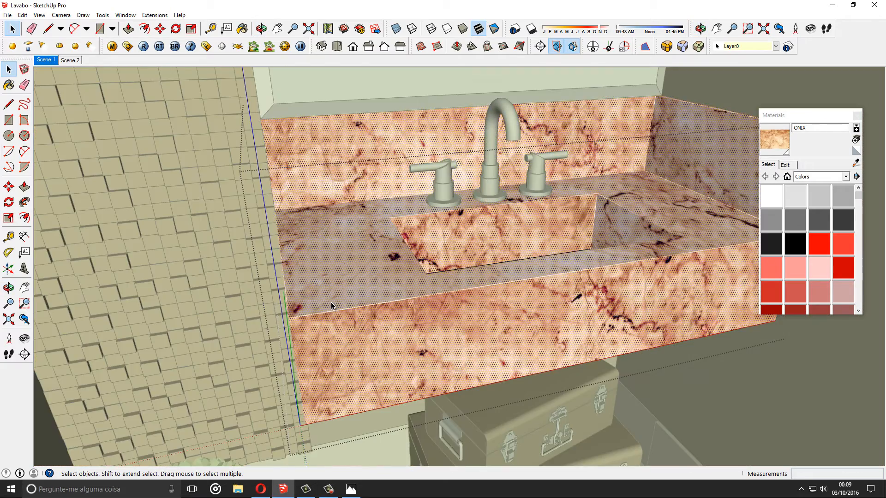
pyautogui.scroll(-1, 320, 311)
pyautogui.press('Escape')
# Try moving the onyx countertop group about 0.95 m sideways toward the textured wall, and undo the move.
pyautogui.click(334, 336)
pyautogui.press('m')
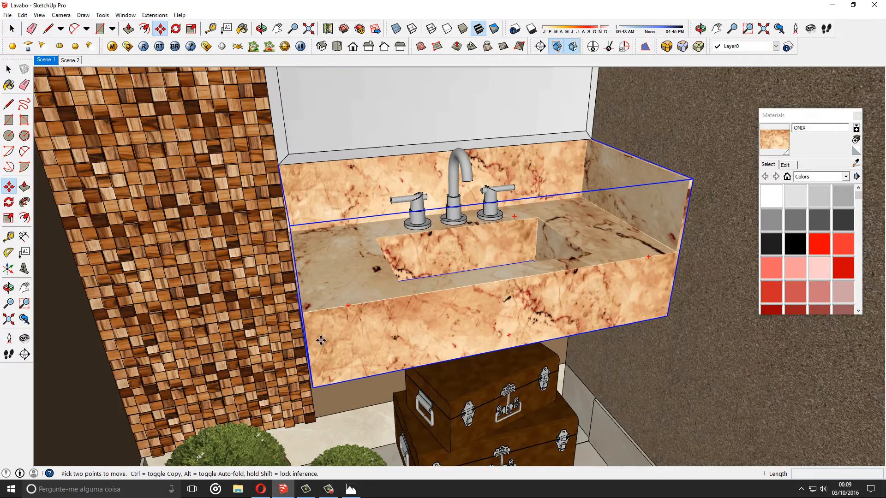
pyautogui.click(321, 341)
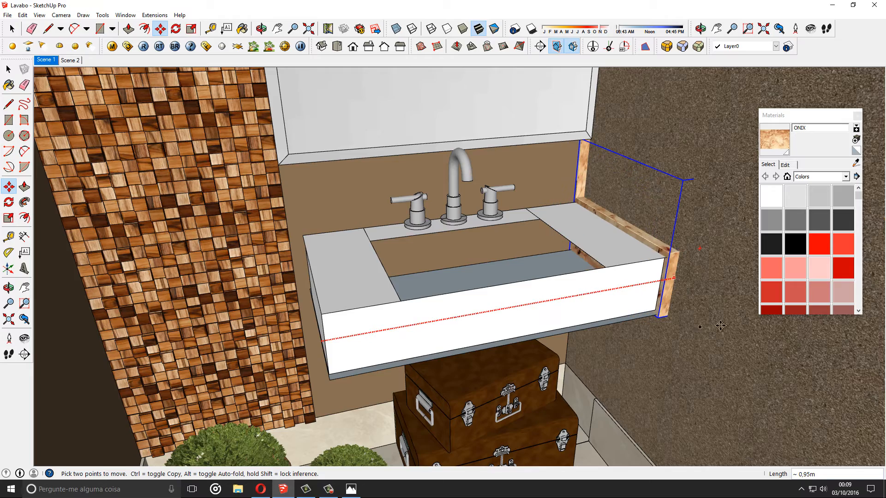
pyautogui.click(662, 190)
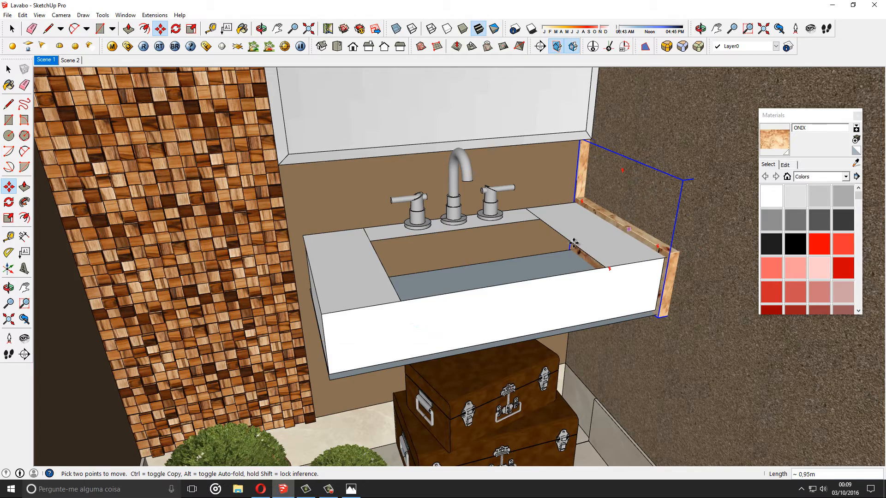
pyautogui.hotkey('ctrl', 'z')
# Move the onyx countertop group about 0.84 m forward along the green axis to uncover the box beneath it.
pyautogui.click(497, 256)
pyautogui.keyDown('shift'); pyautogui.moveTo(530, 273); pyautogui.dragTo(531, 323, button='middle'); pyautogui.keyUp('shift')
pyautogui.scroll(3, 535, 334)
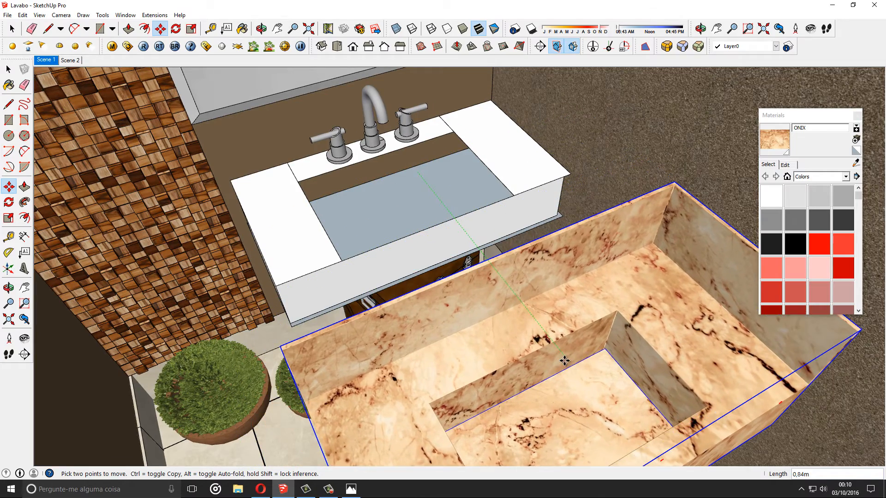
pyautogui.click(564, 361)
pyautogui.press('space')
# Examine the individual faces of the uncovered white box and compare it with the illuminated countertop in the reference render.
pyautogui.scroll(2, 471, 240)
pyautogui.click(439, 230)
pyautogui.scroll(1, 419, 213)
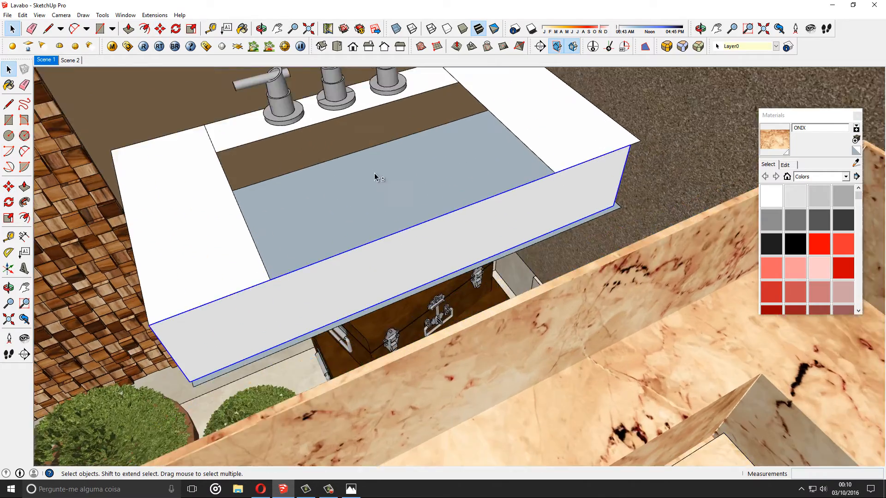
pyautogui.moveTo(376, 178); pyautogui.dragTo(416, 188, button='middle')
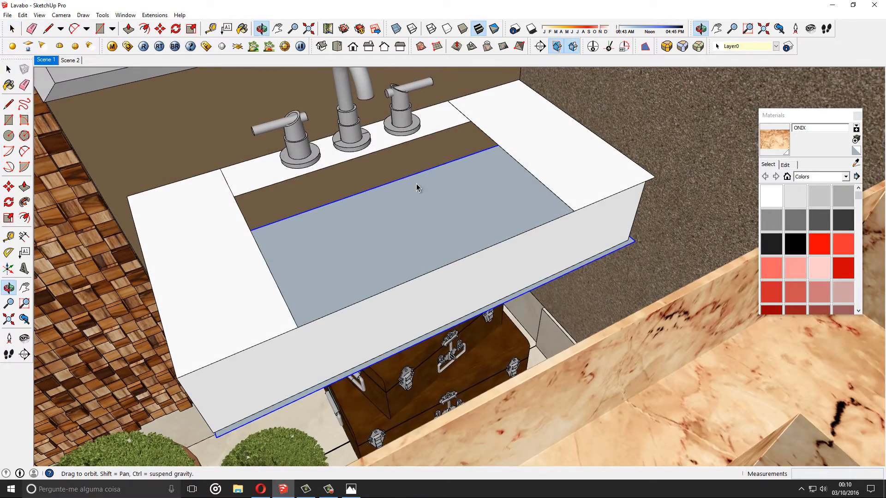
pyautogui.click(546, 142)
pyautogui.click(233, 266)
pyautogui.click(349, 488)
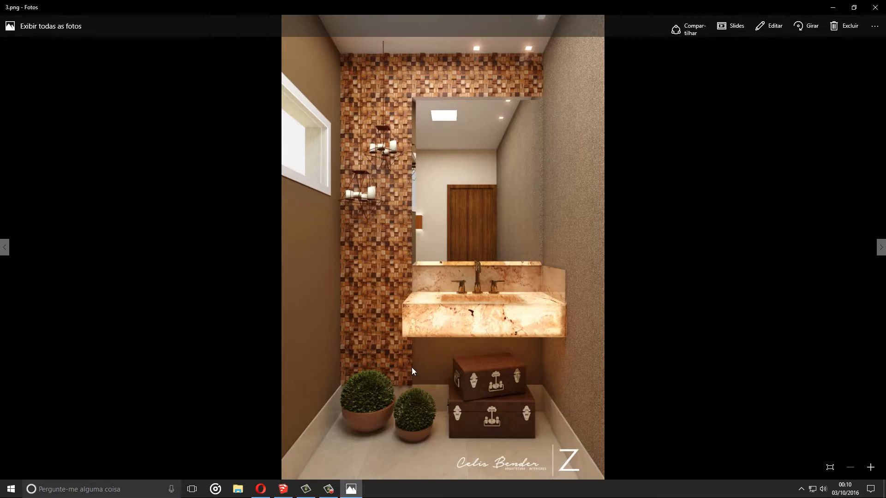
pyautogui.click(282, 489)
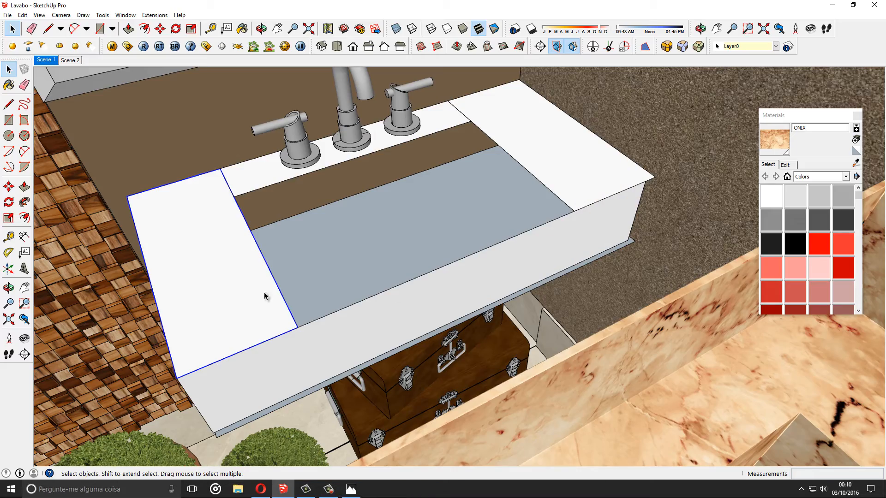
# Check the top, bottom and front panels of the uncovered white box one by one.
pyautogui.click(245, 186)
pyautogui.click(516, 158)
pyautogui.click(503, 208)
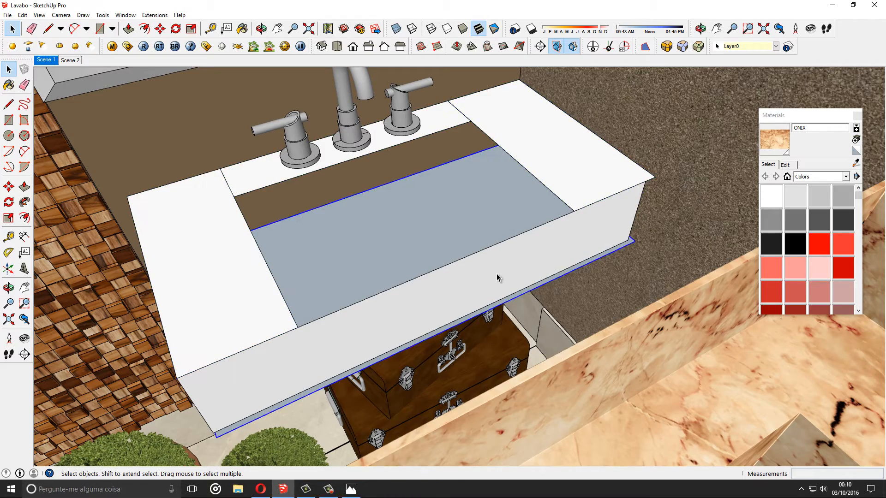
pyautogui.click(493, 280)
# Look inside the hollow of the onyx countertop and examine its inner faces.
pyautogui.moveTo(469, 290); pyautogui.dragTo(424, 275, button='middle')
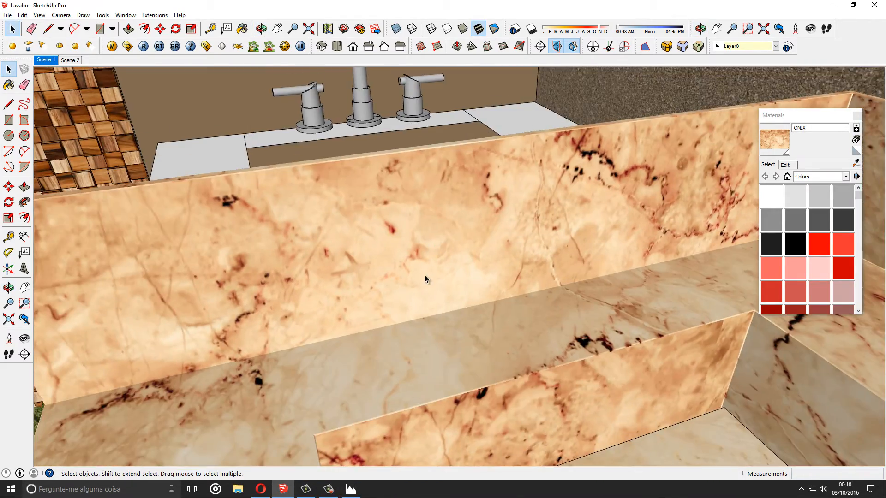
pyautogui.scroll(2, 424, 279)
pyautogui.scroll(-2, 427, 295)
pyautogui.moveTo(442, 382); pyautogui.dragTo(452, 315, button='middle')
pyautogui.click(347, 378)
pyautogui.moveTo(348, 382); pyautogui.dragTo(424, 276, button='middle')
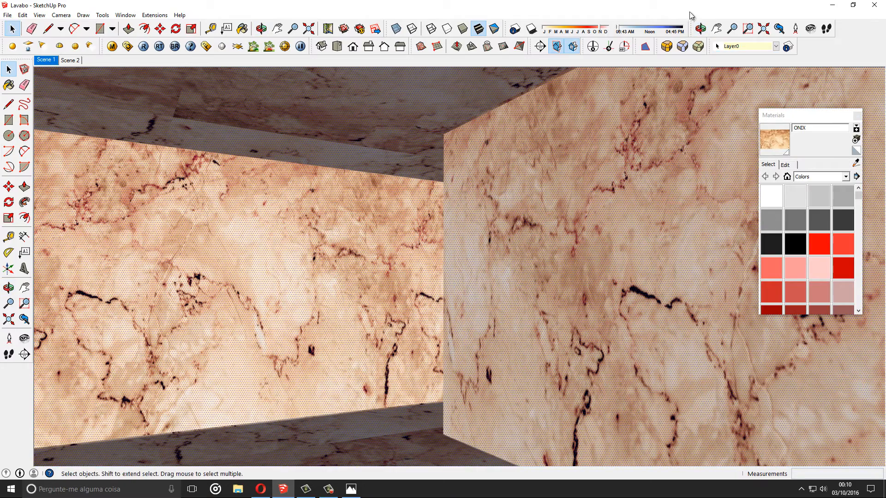
pyautogui.click(810, 29)
pyautogui.moveTo(367, 247); pyautogui.dragTo(800, 352)
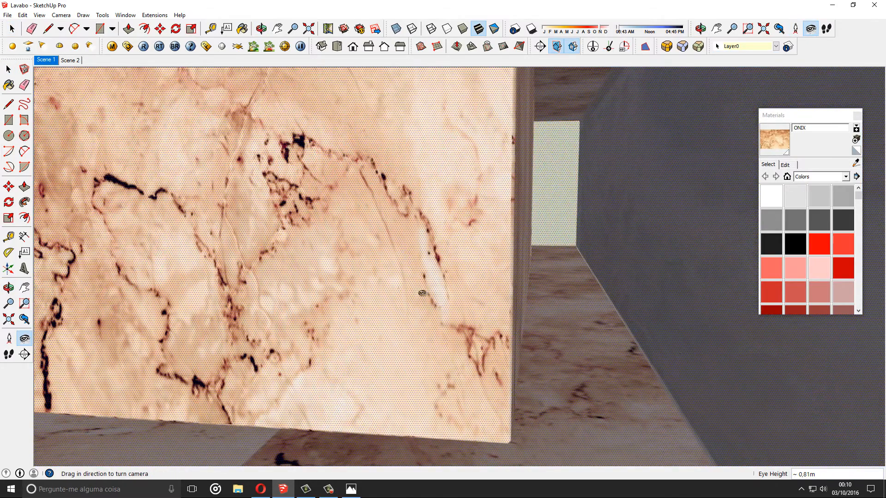
pyautogui.moveTo(422, 293); pyautogui.dragTo(366, 197)
pyautogui.moveTo(523, 263); pyautogui.dragTo(409, 250)
# Try painting the countertop's inner face with ONIX, undo it, and sample that face's DefaultMaterial instead.
pyautogui.press('space')
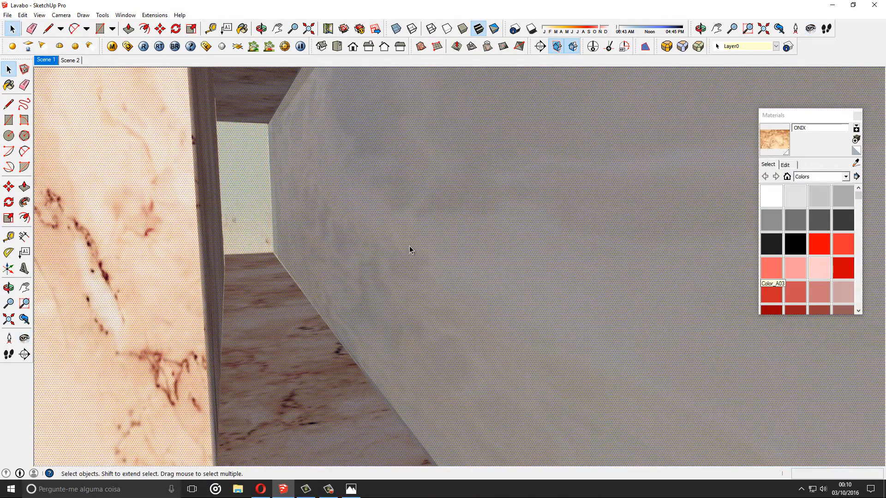
pyautogui.press('b')
pyautogui.click(368, 197)
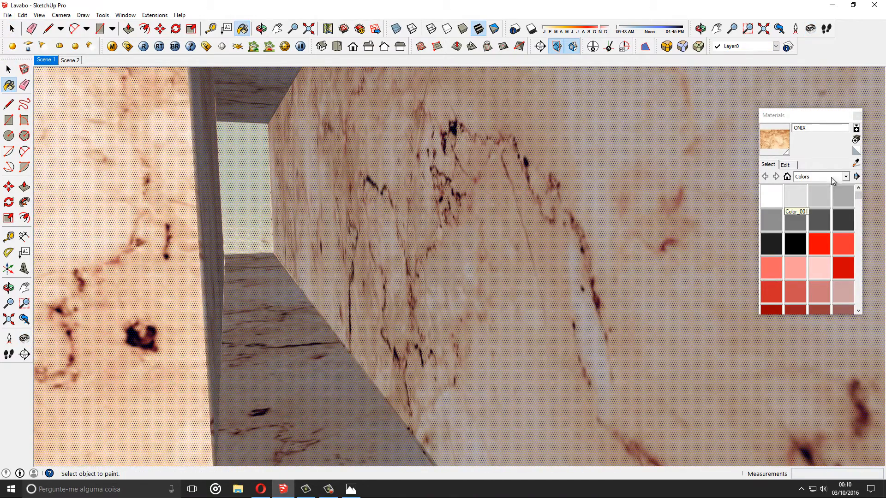
pyautogui.hotkey('ctrl', 'z')
pyautogui.click(855, 164)
pyautogui.click(469, 249)
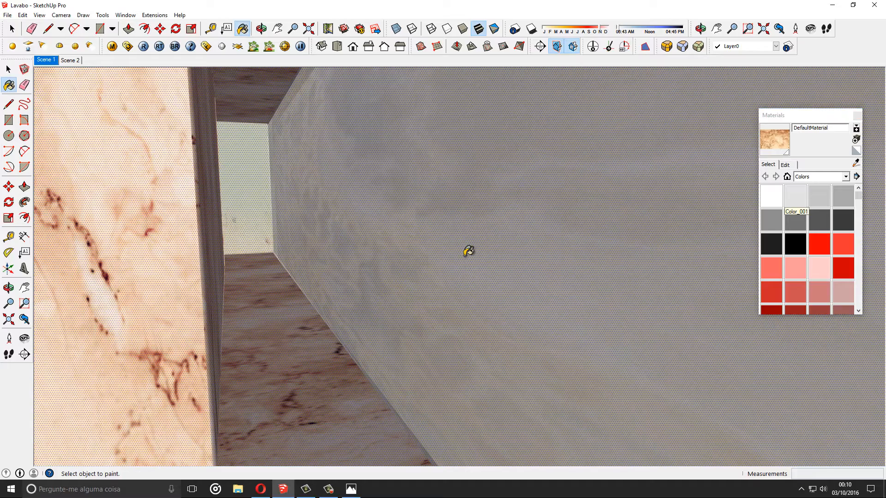
pyautogui.click(469, 251)
pyautogui.press('space')
# Review the V-Ray light settings of the box's top panel beside the textured stone wall.
pyautogui.moveTo(275, 211); pyautogui.dragTo(474, 363, button='middle')
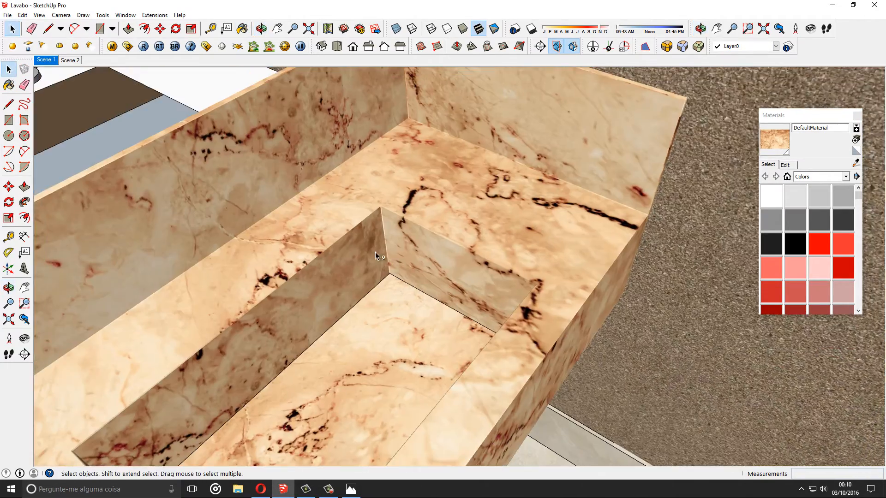
pyautogui.moveTo(375, 252); pyautogui.dragTo(515, 277, button='middle')
pyautogui.scroll(3, 515, 276)
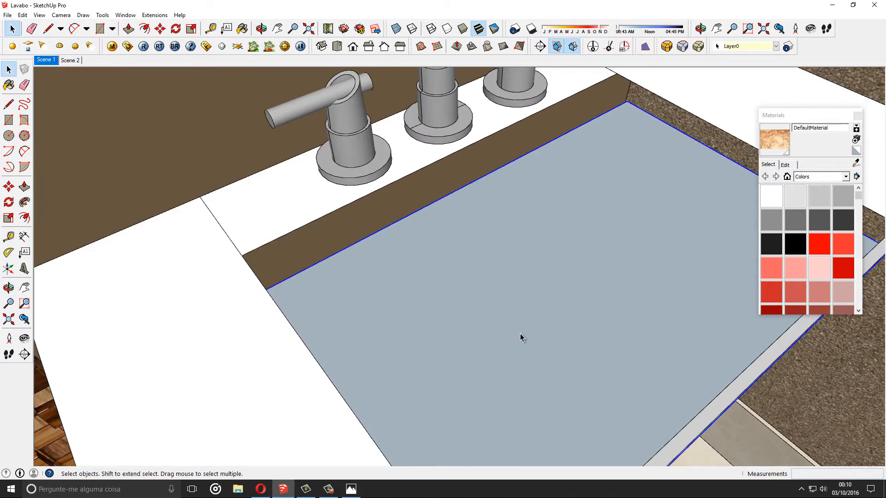
pyautogui.moveTo(519, 333); pyautogui.dragTo(288, 292, button='middle')
pyautogui.press('space')
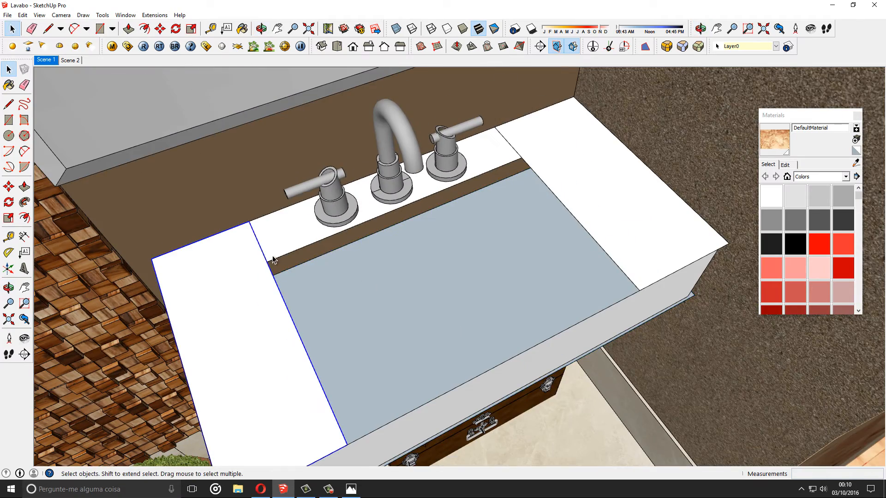
pyautogui.click(528, 235)
pyautogui.click(574, 226)
pyautogui.click(590, 323)
pyautogui.rightClick(584, 208)
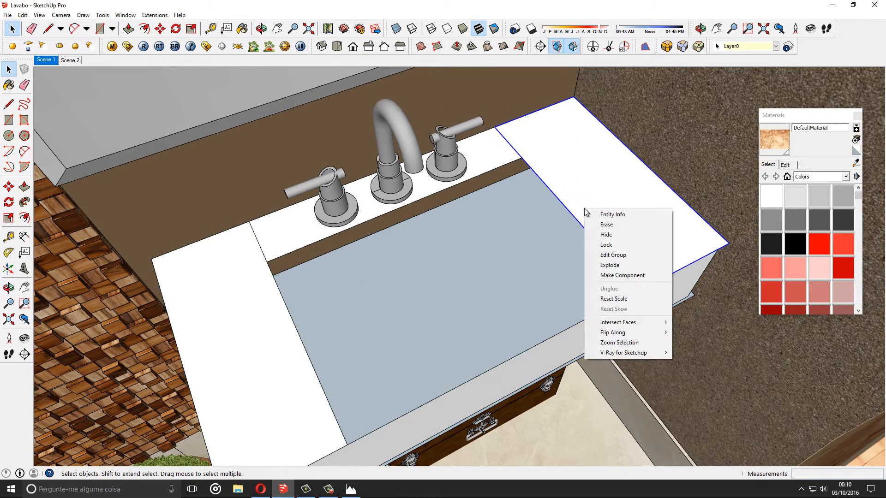
pyautogui.moveTo(645, 352)
pyautogui.click(696, 353)
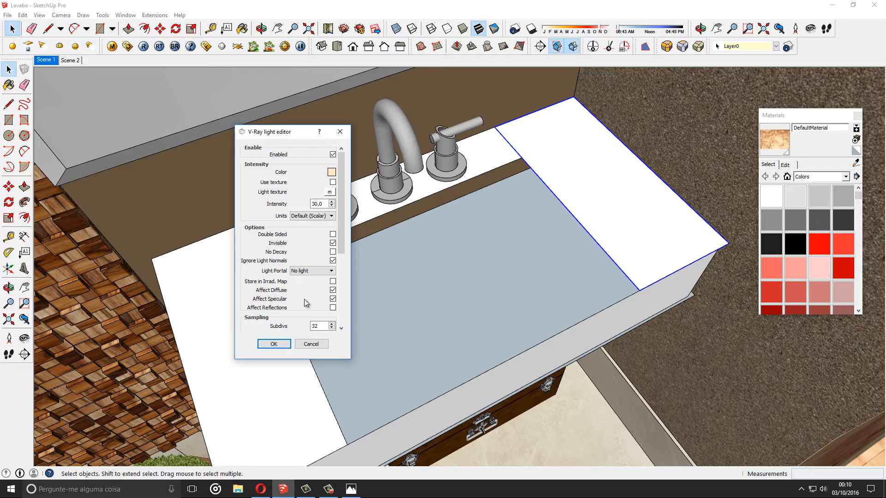
pyautogui.click(273, 345)
# Examine the displaced onyx countertop against the light box, checking the box's front and bottom panels.
pyautogui.moveTo(472, 395); pyautogui.dragTo(377, 247, button='middle')
pyautogui.scroll(-2, 483, 311)
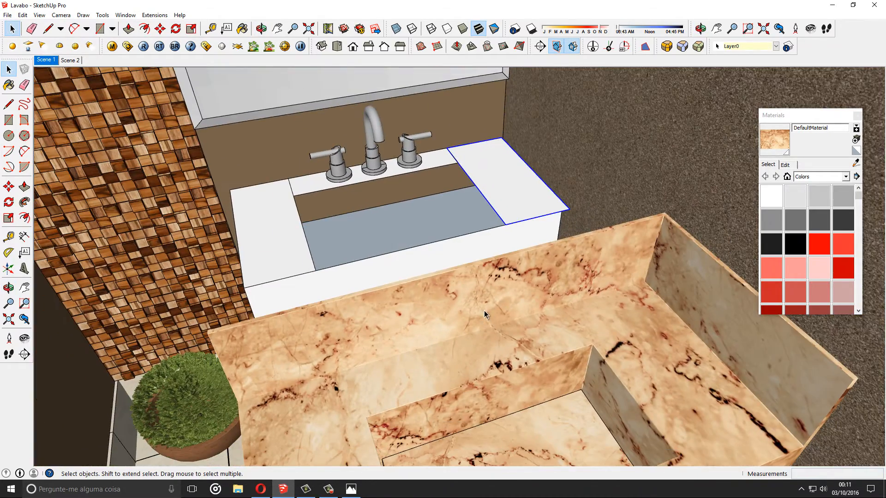
pyautogui.moveTo(494, 354); pyautogui.dragTo(452, 236, button='middle')
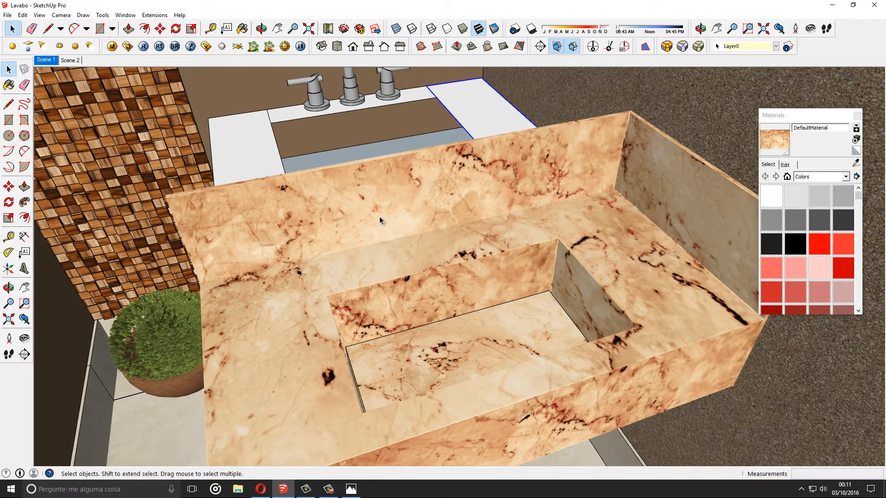
pyautogui.scroll(-2, 416, 291)
pyautogui.moveTo(415, 291); pyautogui.dragTo(502, 276, button='middle')
pyautogui.click(394, 213)
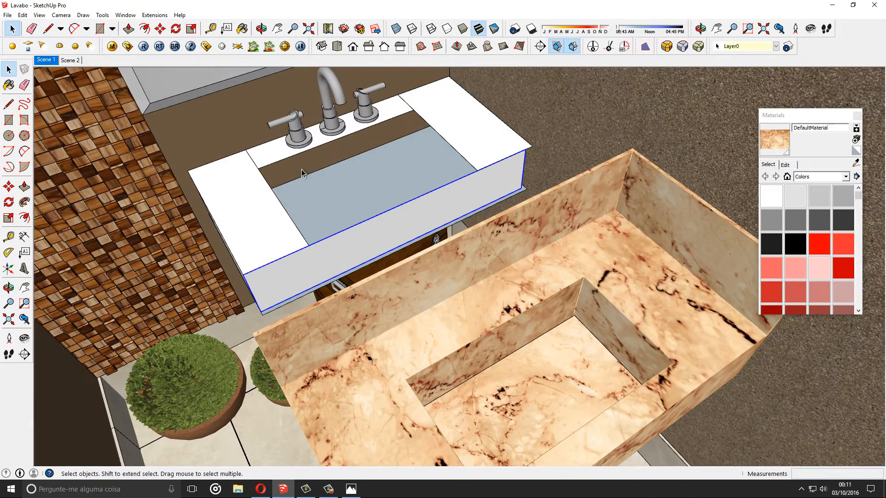
pyautogui.click(276, 158)
pyautogui.scroll(6, 323, 184)
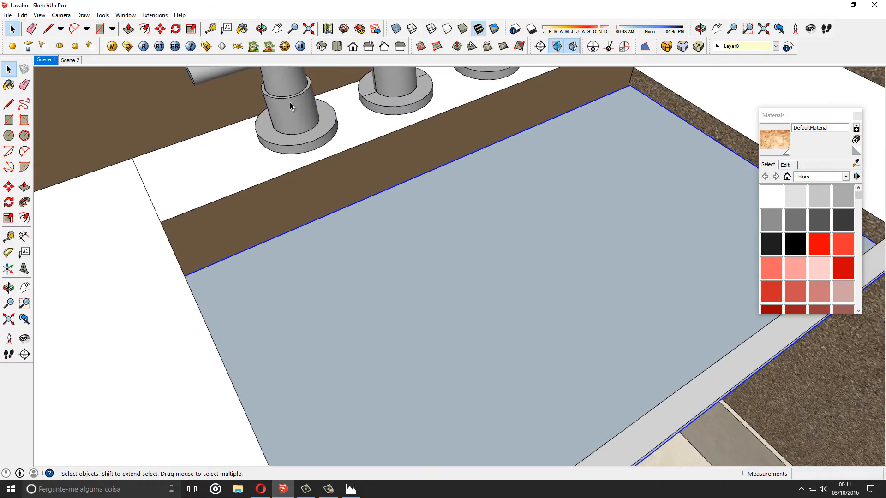
pyautogui.moveTo(339, 243); pyautogui.dragTo(298, 159, button='middle')
pyautogui.scroll(-3, 298, 159)
pyautogui.scroll(-8, 359, 273)
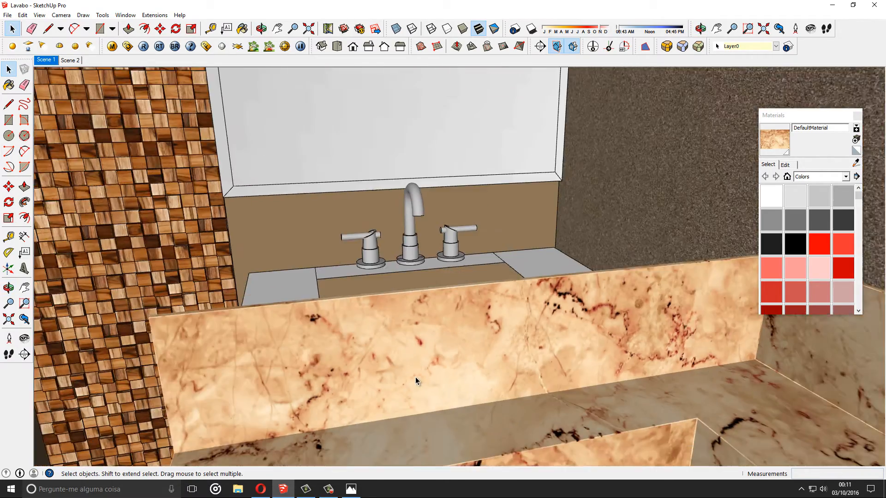
pyautogui.scroll(-3, 408, 309)
# Undo the onyx countertop's forward move to put it back over the light box, and restore the Scene 1 view.
pyautogui.click(411, 350)
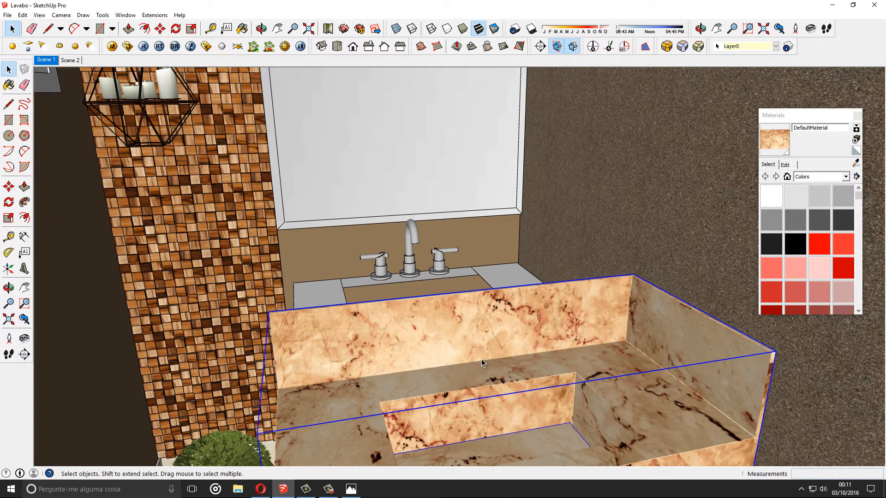
pyautogui.doubleClick(460, 367)
pyautogui.hotkey('ctrl', 'z')
pyautogui.hotkey('ctrl', 'z')
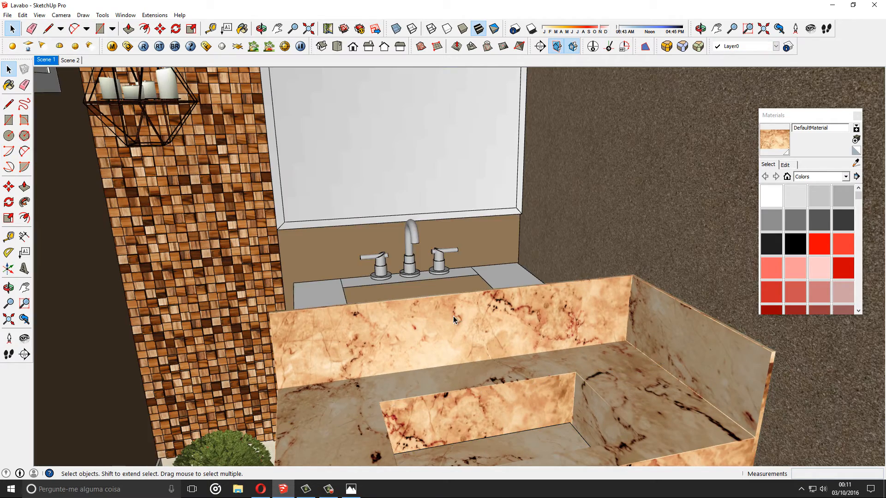
pyautogui.click(44, 60)
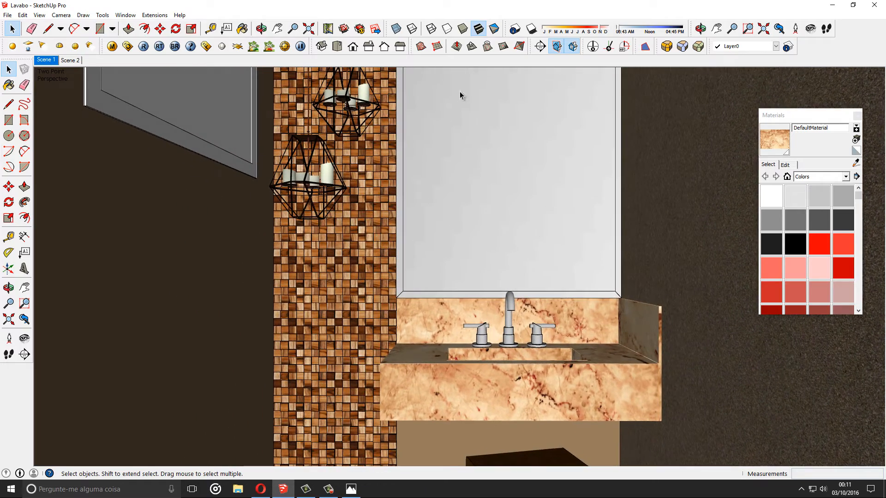
# Look around the room at the window, pendants, ceiling spots and vanity, and return to the Scene 1 view.
pyautogui.click(810, 28)
pyautogui.moveTo(618, 249); pyautogui.dragTo(214, 229)
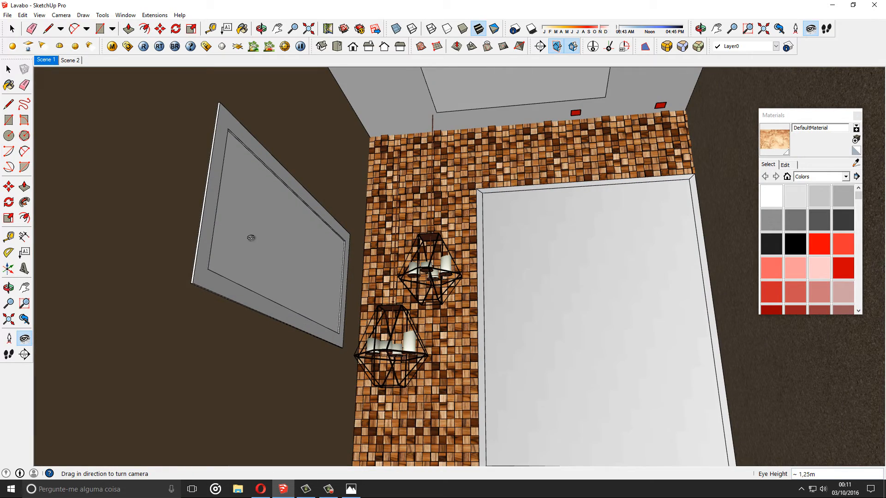
pyautogui.moveTo(252, 248); pyautogui.dragTo(500, 332)
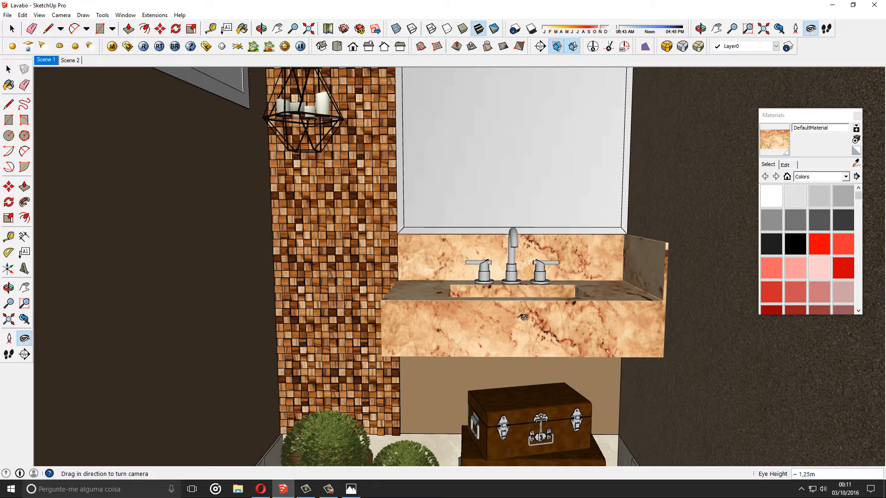
pyautogui.click(45, 60)
pyautogui.click(8, 68)
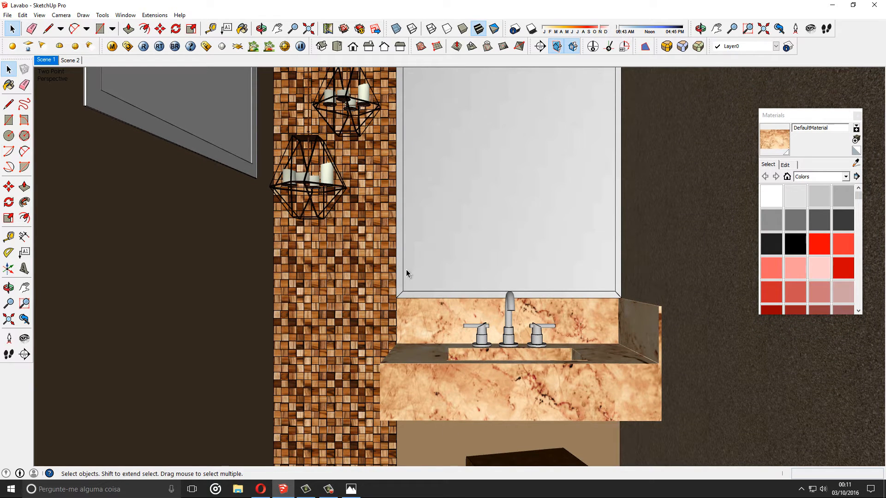
# Switch to the desktop, study reference render 1 with its plain white materials and lit countertop, and close it.
pyautogui.click(832, 6)
pyautogui.click(831, 8)
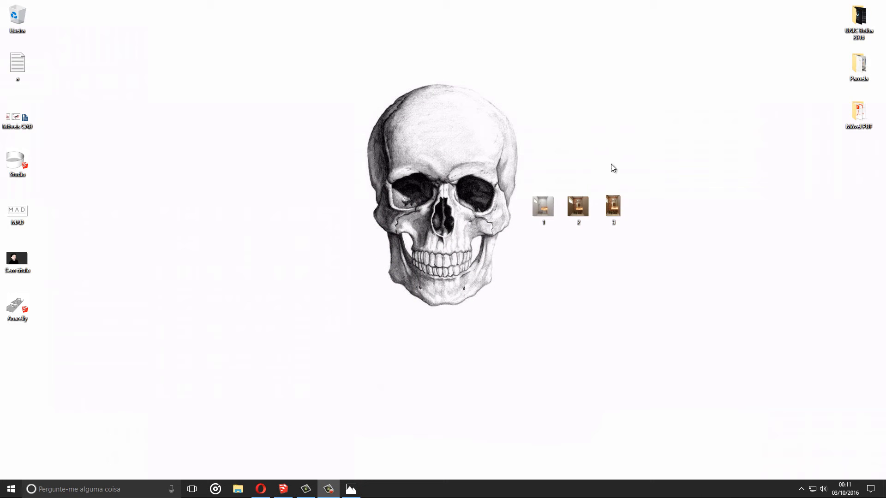
pyautogui.doubleClick(538, 206)
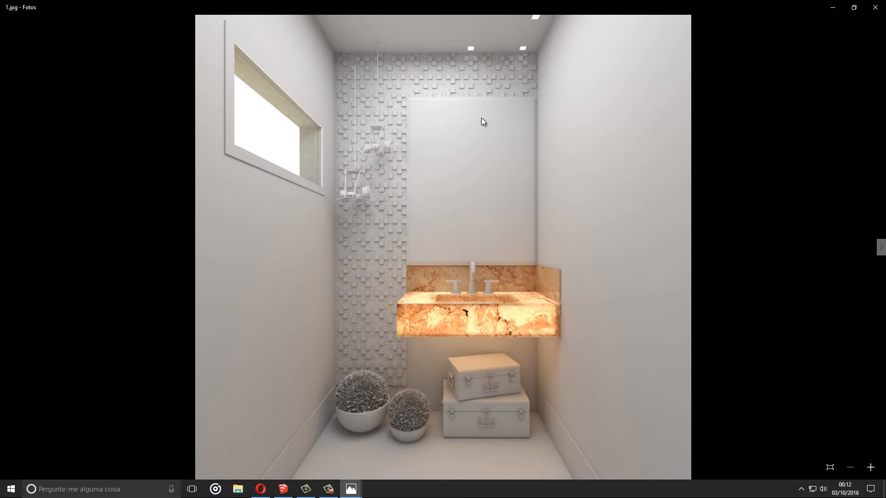
pyautogui.click(875, 7)
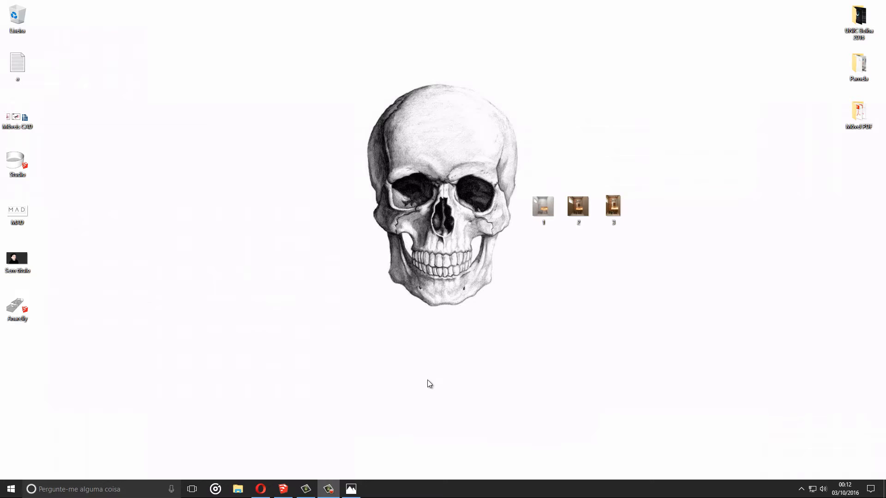
# Switch back to SketchUp and check the global switches in the V-Ray render options.
pyautogui.click(283, 488)
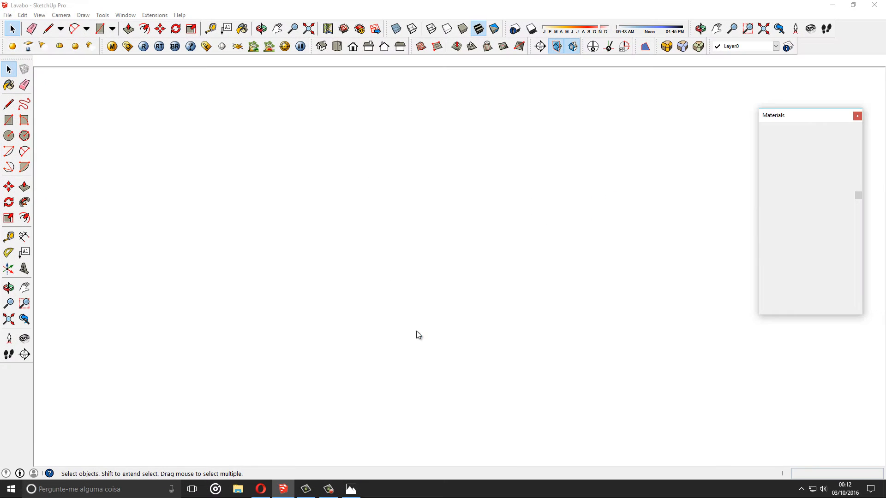
pyautogui.click(128, 46)
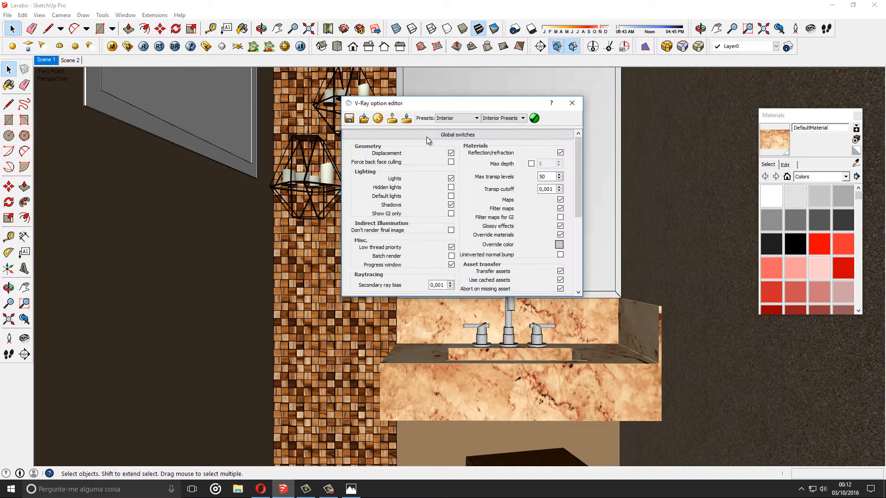
pyautogui.click(571, 103)
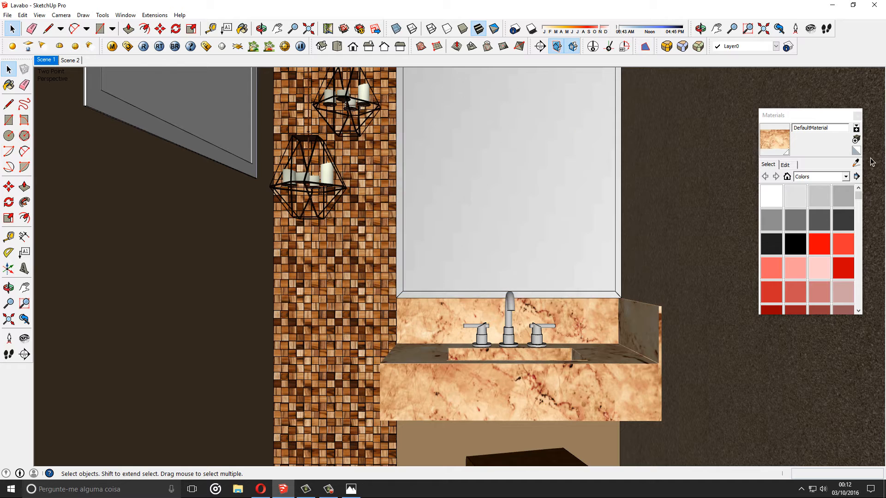
# Sample the mirror's Mirror 02 material, preview it in V-Ray, and review its reflection colour, reflection map and glossiness settings.
pyautogui.click(856, 163)
pyautogui.click(515, 156)
pyautogui.click(112, 46)
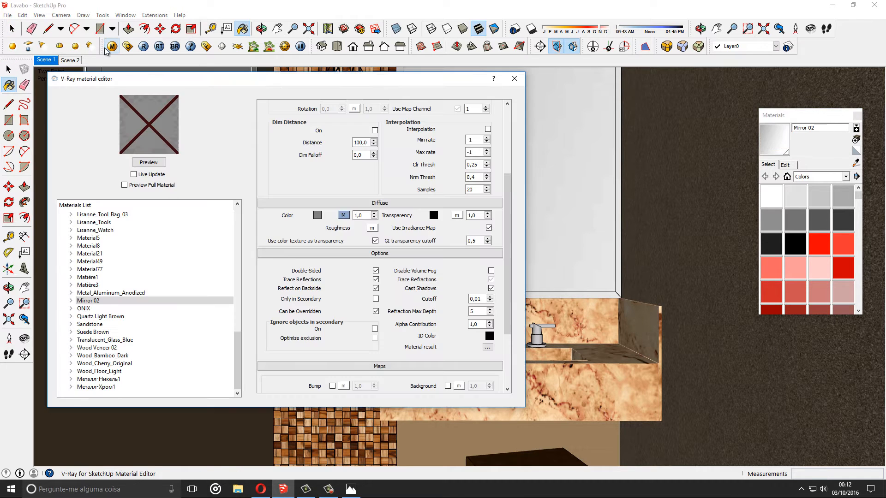
pyautogui.click(154, 166)
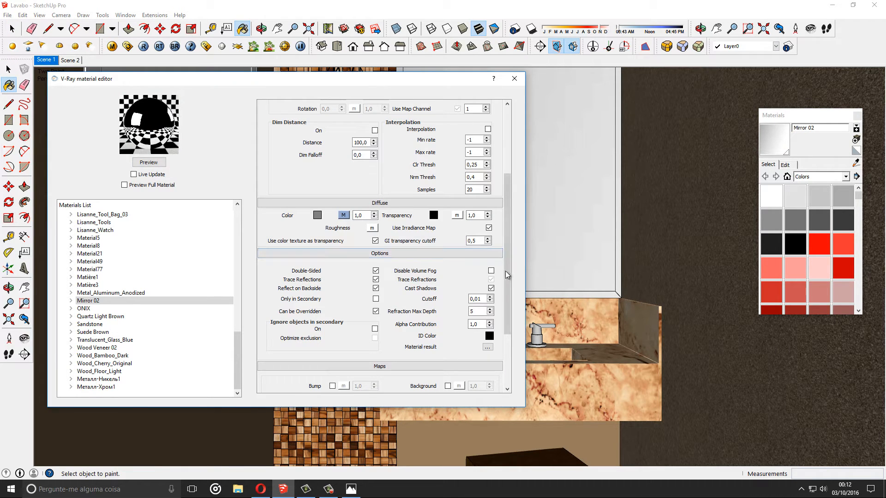
pyautogui.moveTo(505, 270); pyautogui.dragTo(507, 200)
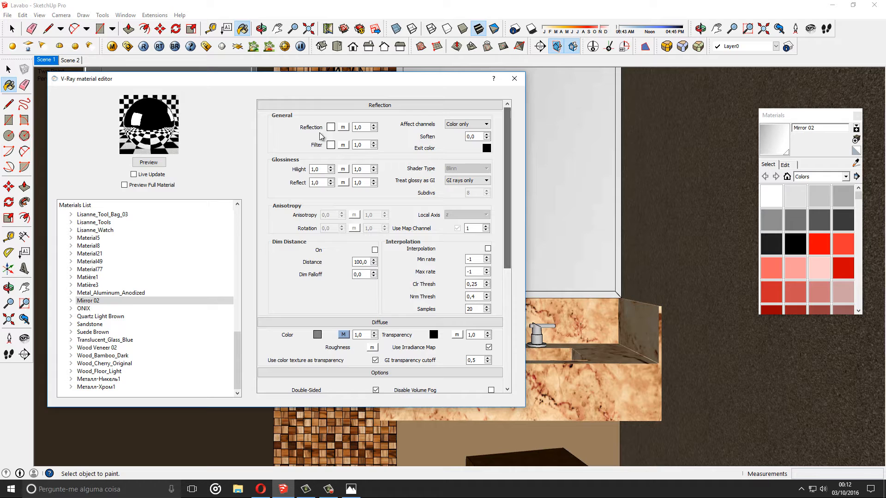
pyautogui.click(345, 128)
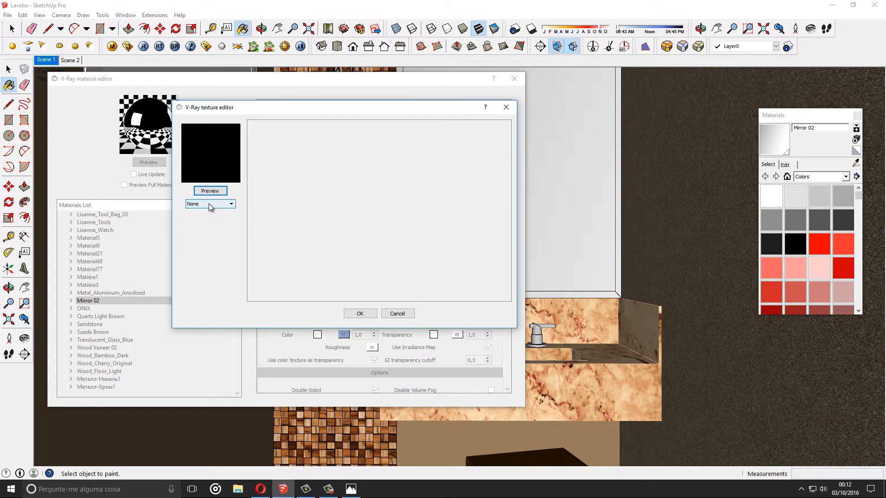
pyautogui.click(360, 314)
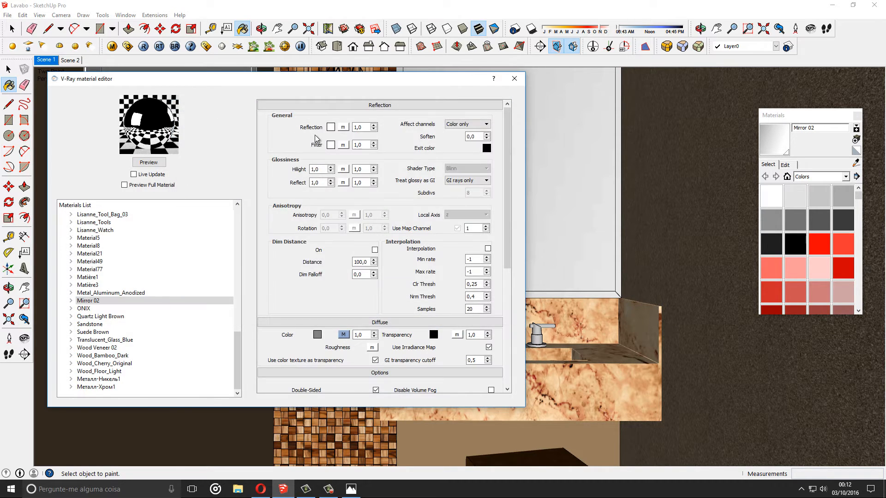
pyautogui.click(322, 182)
pyautogui.click(514, 79)
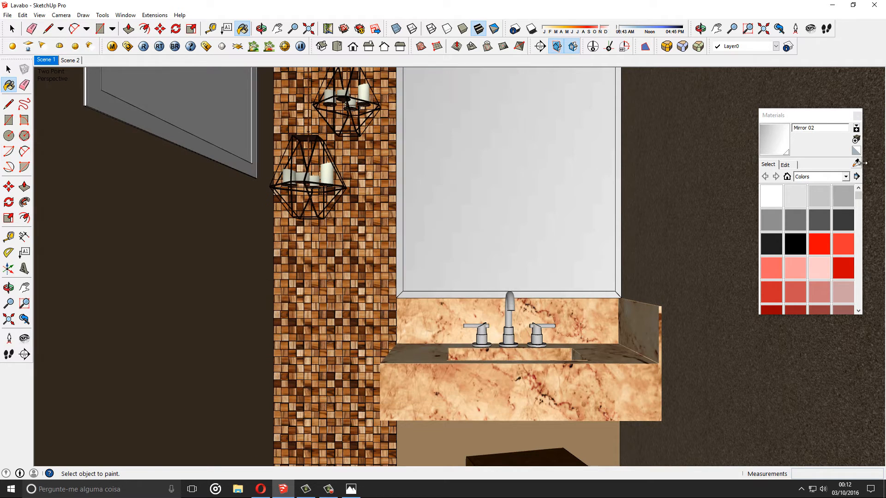
# Sample the faucet's Color_006 material and review its reflection, filter colour and glossiness settings in the V-Ray material editor.
pyautogui.click(856, 163)
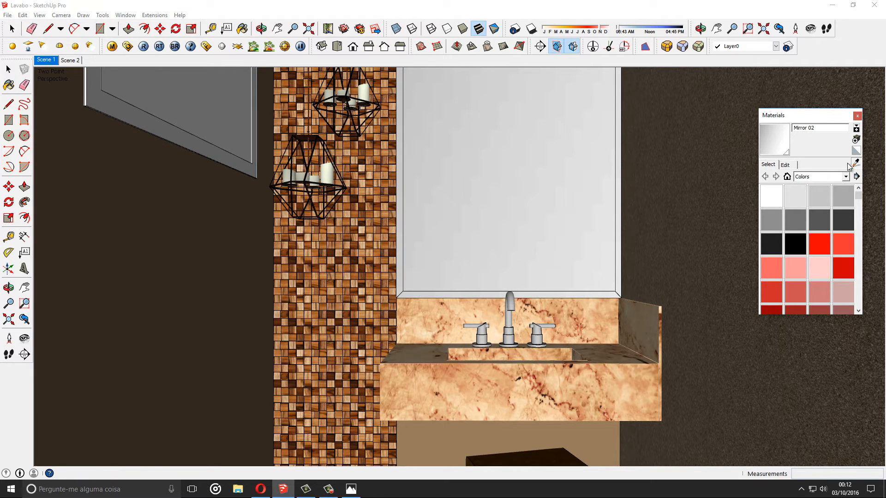
pyautogui.click(509, 323)
pyautogui.click(112, 46)
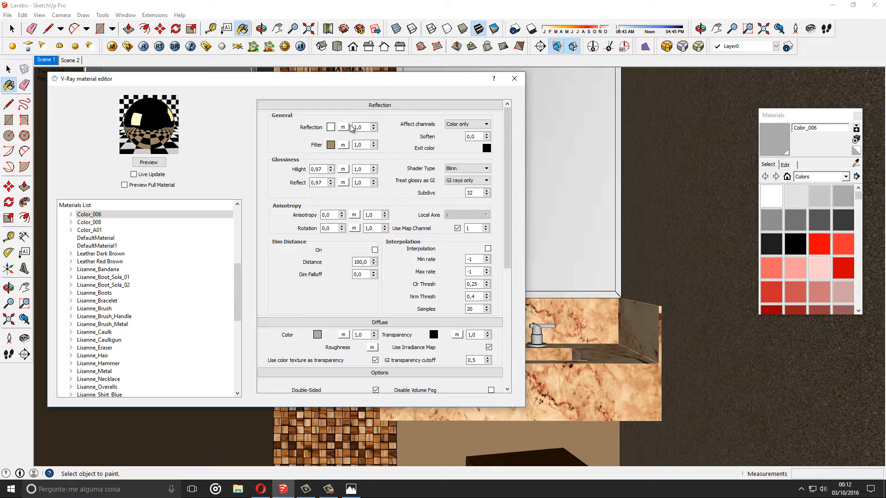
pyautogui.click(331, 145)
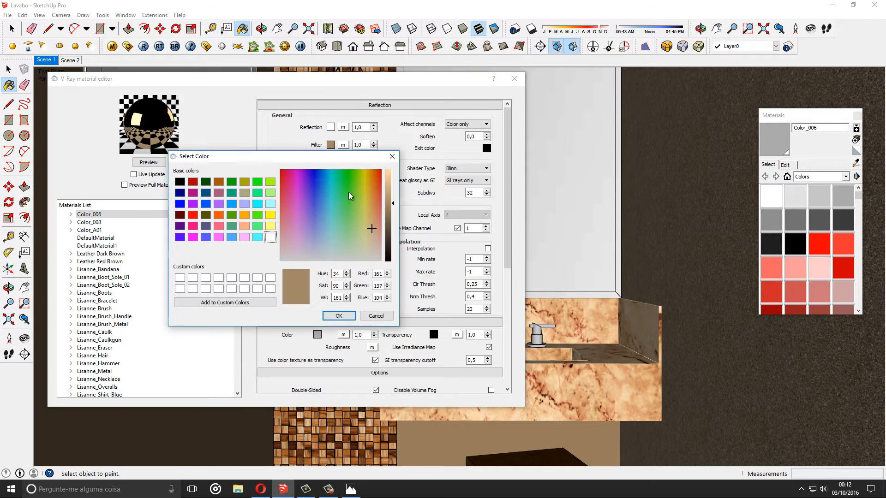
pyautogui.click(338, 316)
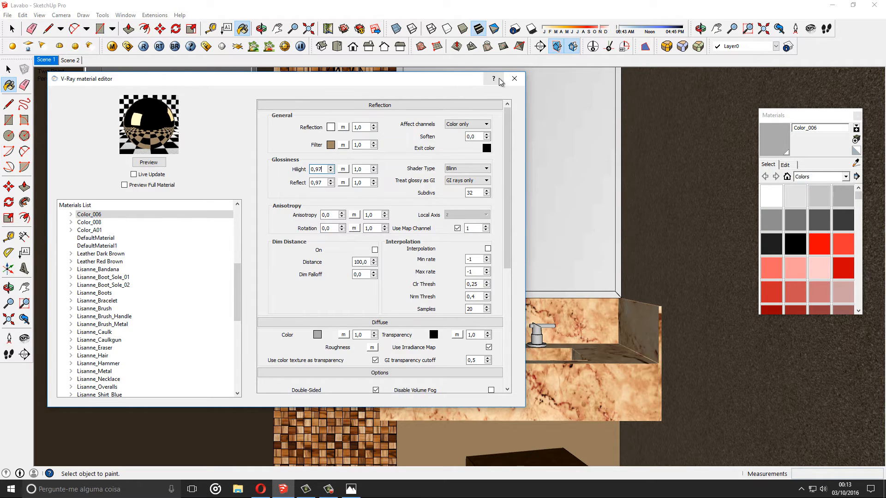
pyautogui.click(514, 78)
# Sample the mosaic wall's Wood_Floor_Light material, inspect the blocks up close, preview its V-Ray reflection settings, and return to Scene 1.
pyautogui.click(857, 162)
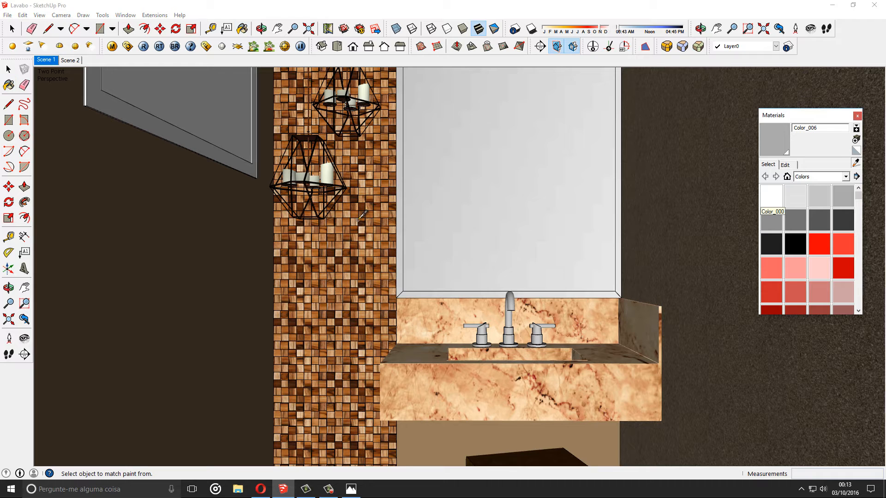
pyautogui.click(357, 226)
pyautogui.click(851, 165)
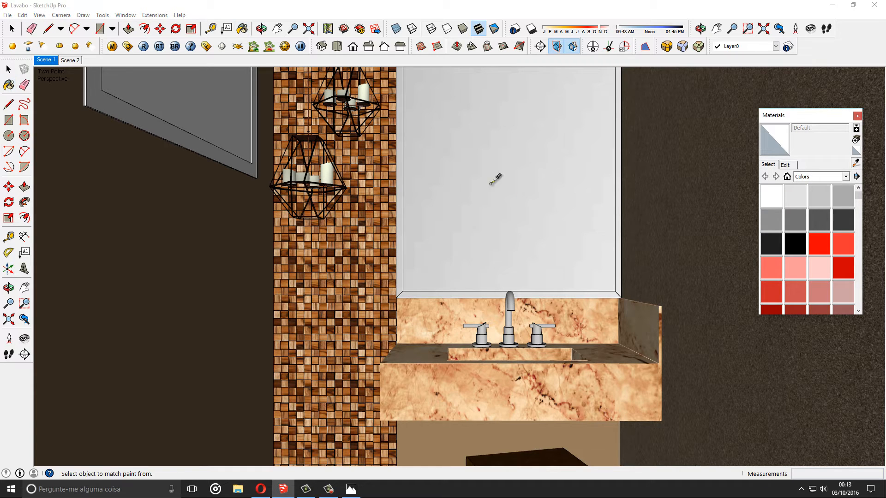
pyautogui.click(358, 225)
pyautogui.scroll(3, 358, 225)
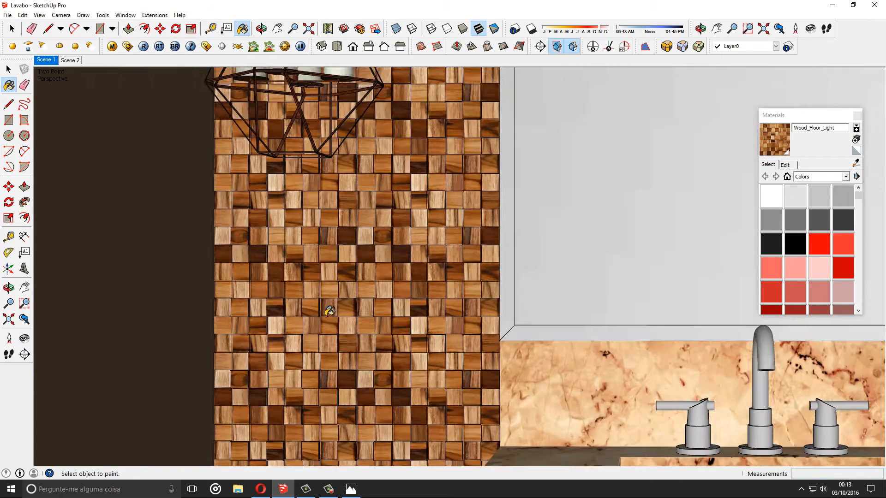
pyautogui.moveTo(328, 306)
pyautogui.mouseDown(button='middle')
pyautogui.moveTo(257, 317)
pyautogui.moveTo(160, 285)
pyautogui.mouseUp(button='middle')
pyautogui.scroll(3, 395, 367)
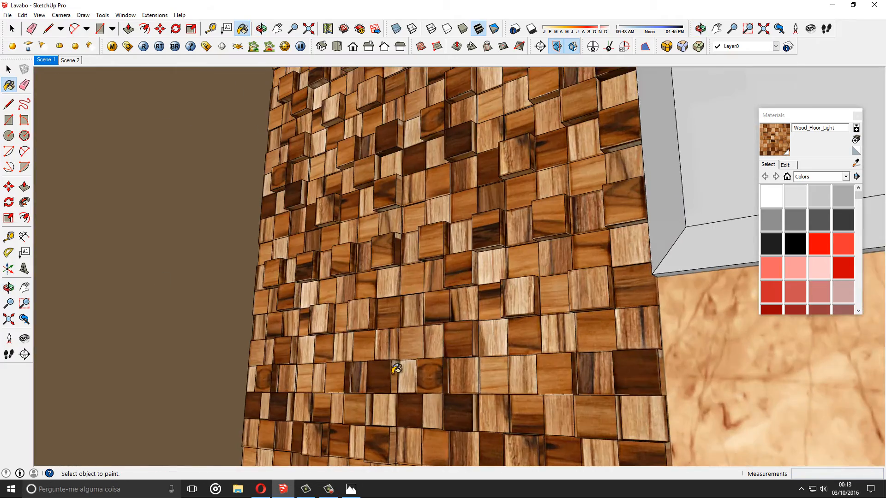
pyautogui.moveTo(346, 375)
pyautogui.mouseDown(button='middle')
pyautogui.moveTo(304, 374)
pyautogui.moveTo(497, 333)
pyautogui.mouseUp(button='middle')
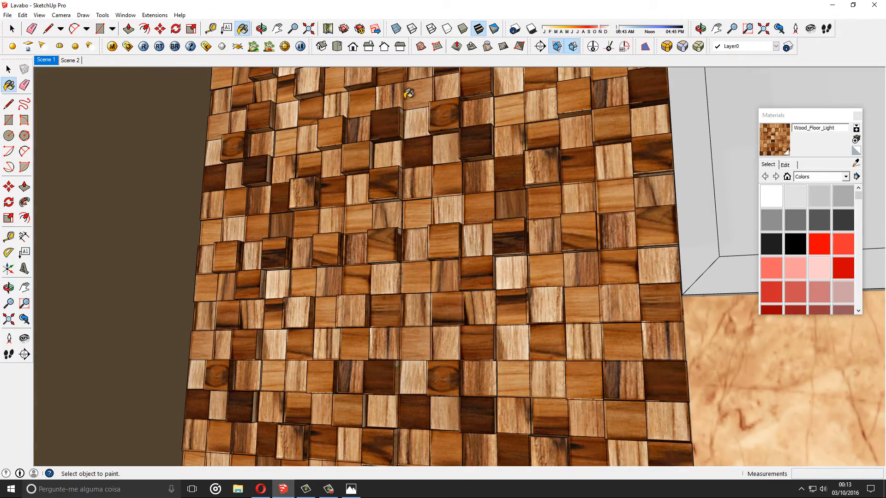
pyautogui.click(112, 46)
pyautogui.click(155, 163)
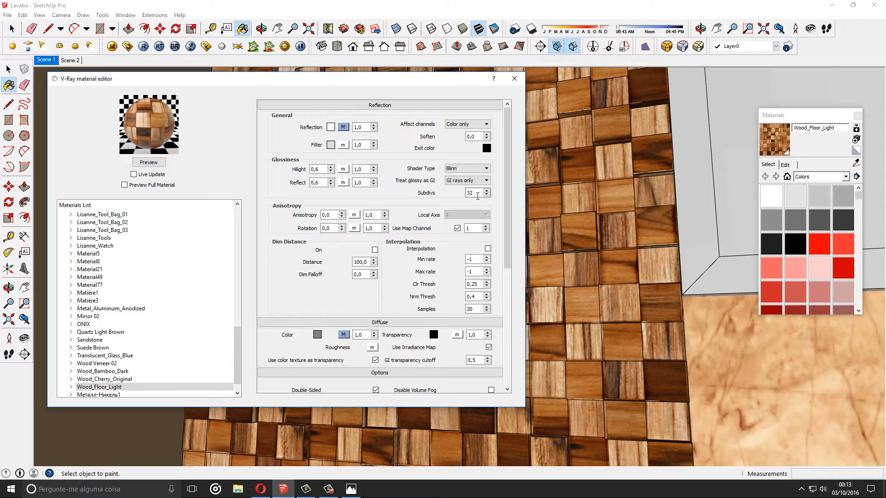
pyautogui.click(514, 78)
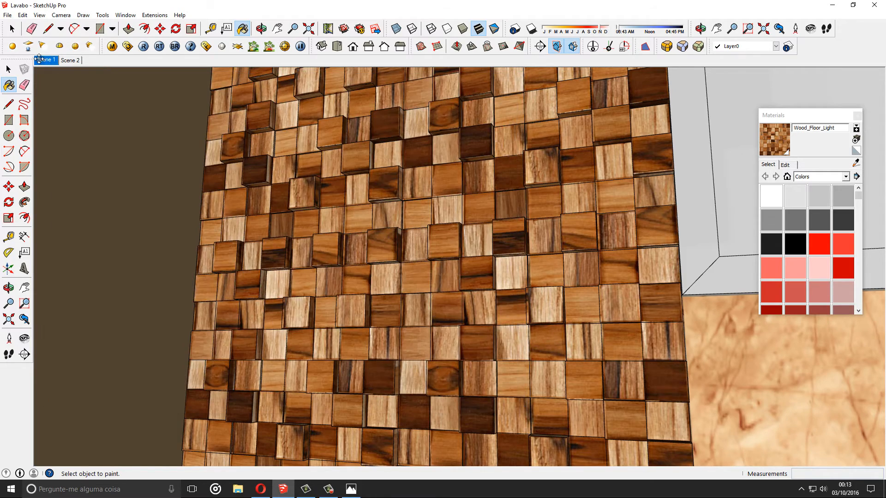
pyautogui.click(39, 59)
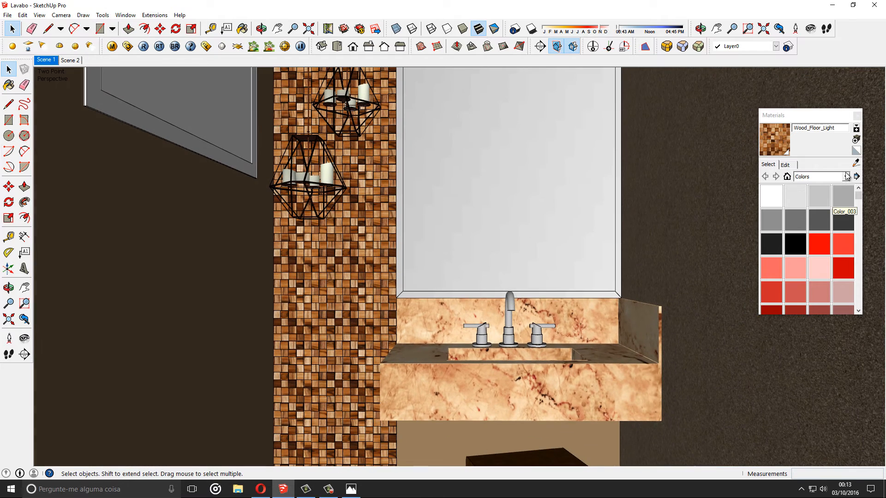
# Sample the textured wall beside the vanity and the plain dark wall on the window side.
pyautogui.click(855, 163)
pyautogui.click(685, 248)
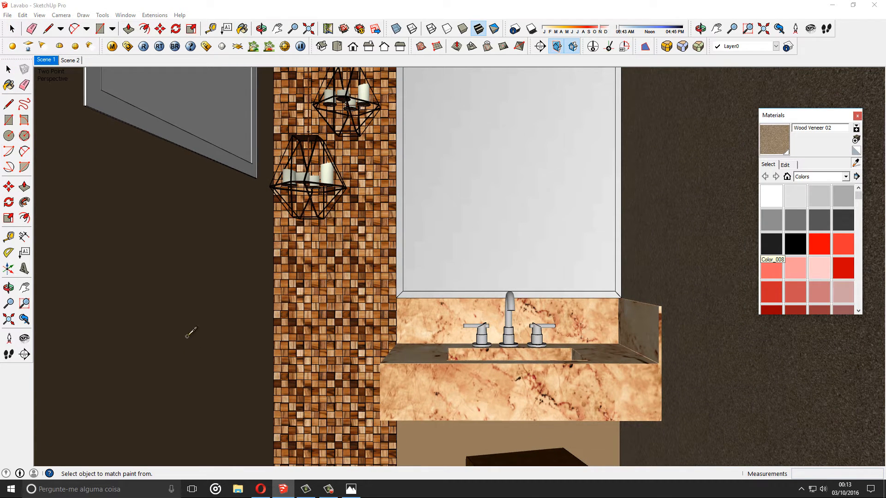
pyautogui.click(191, 332)
# Examine the candle pendant's metal frame up close and return to the Scene 1 view.
pyautogui.click(856, 163)
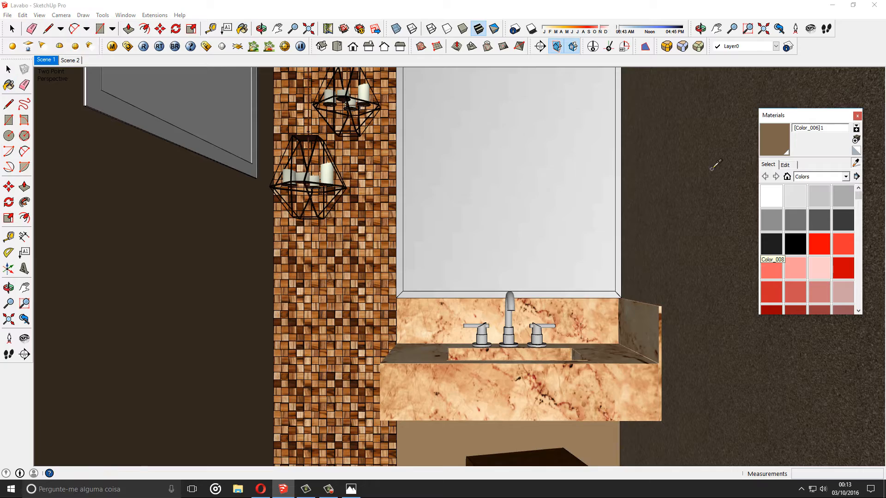
pyautogui.scroll(3, 309, 134)
pyautogui.scroll(2, 308, 134)
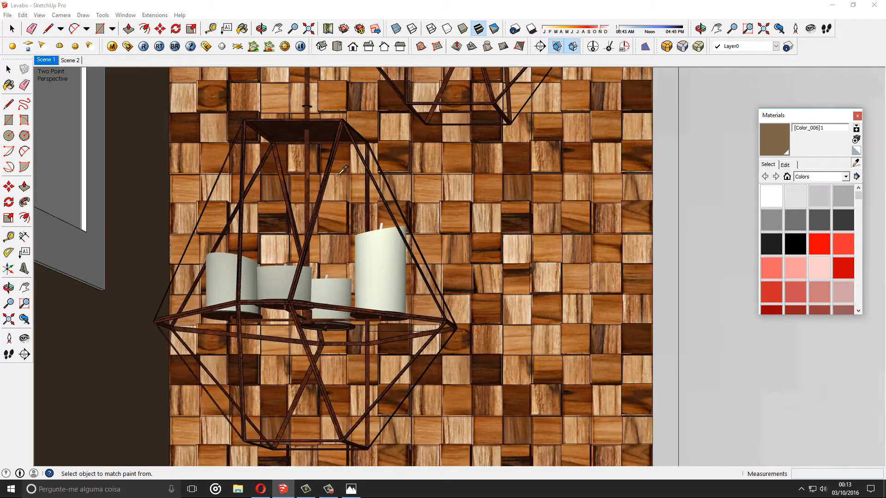
pyautogui.moveTo(308, 135); pyautogui.dragTo(355, 224, button='middle')
pyautogui.scroll(2, 355, 223)
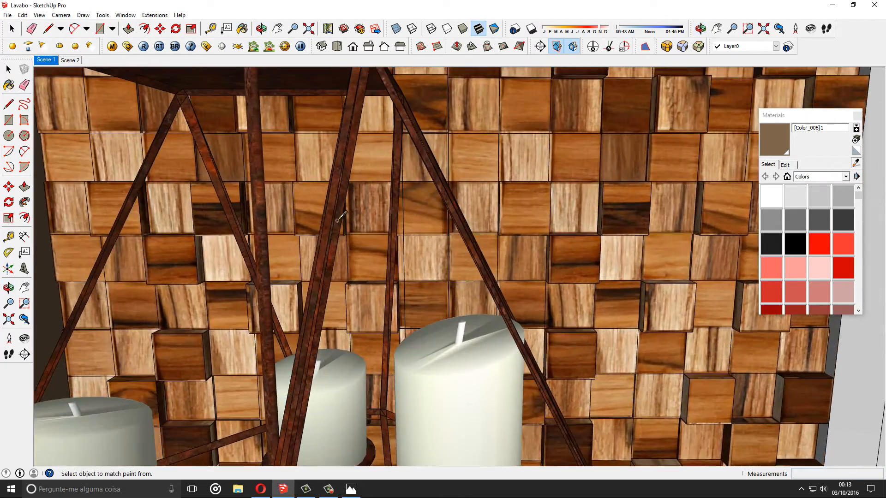
pyautogui.scroll(-5, 276, 205)
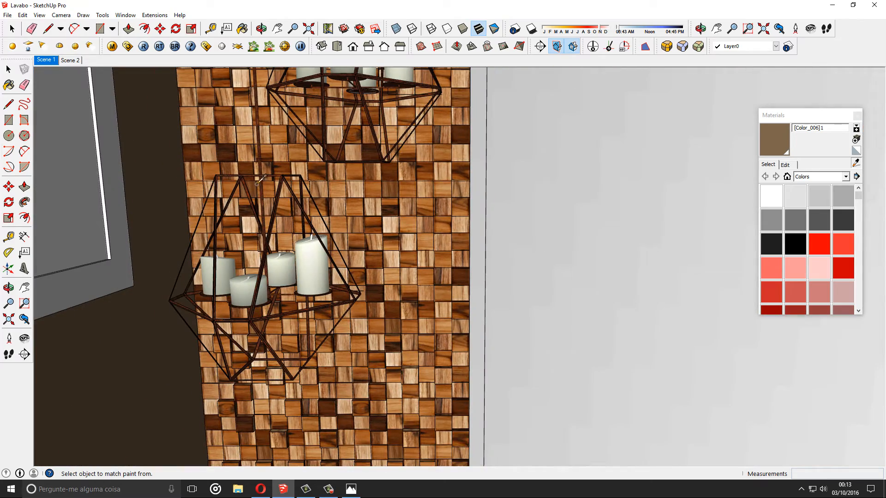
pyautogui.click(46, 61)
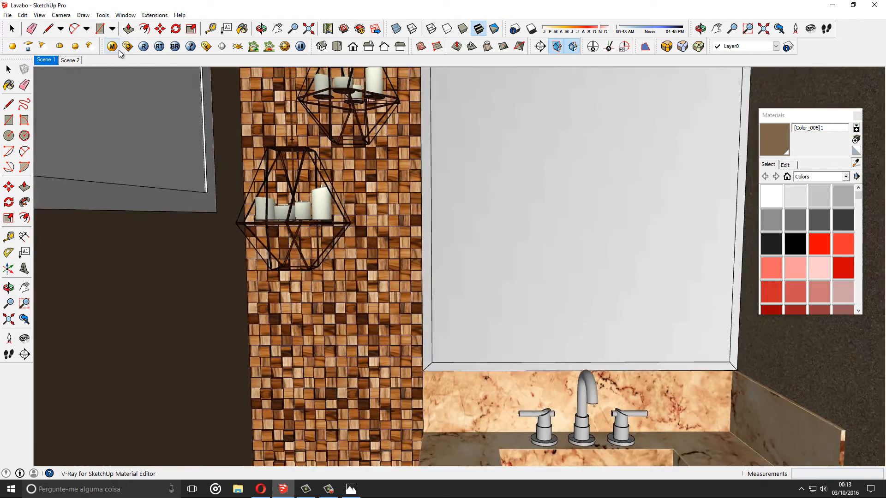
# Preview the plain wall's [Color_006]1 material in V-Ray and review its diffuse and bump settings.
pyautogui.click(112, 47)
pyautogui.click(154, 163)
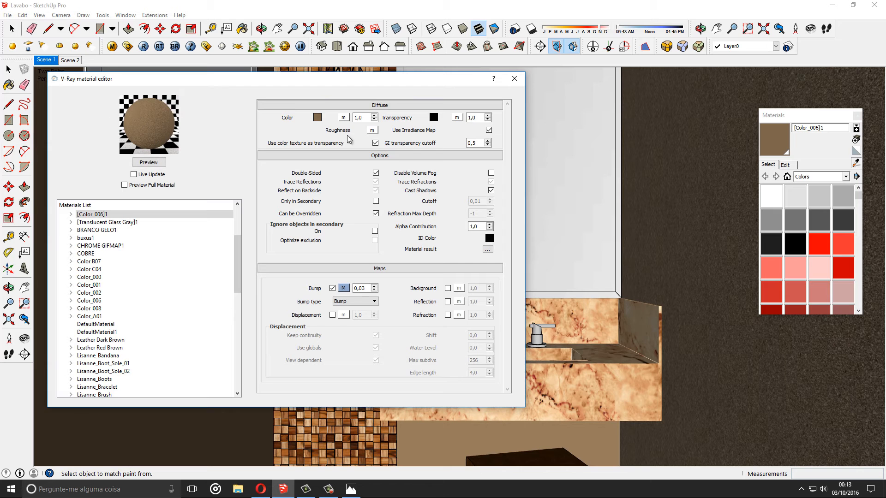
pyautogui.click(514, 79)
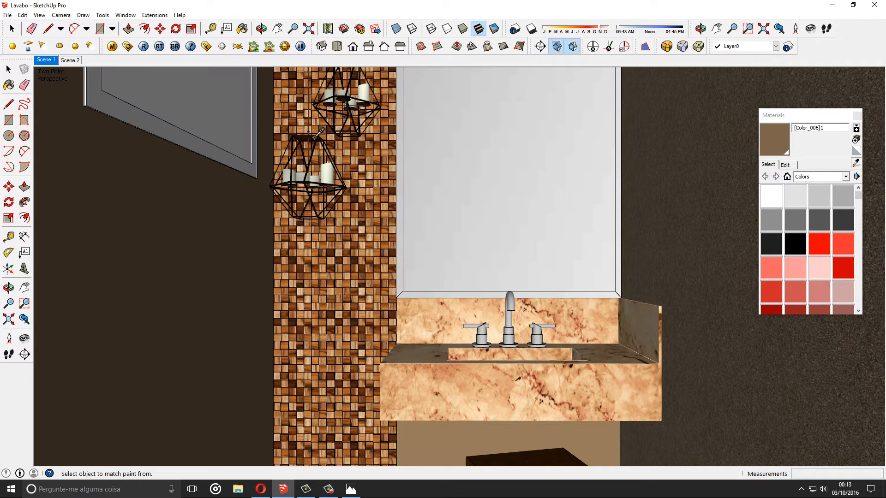
# Sample the pendant frame's COBRE material and preview it in the V-Ray material editor.
pyautogui.click(316, 136)
pyautogui.click(112, 46)
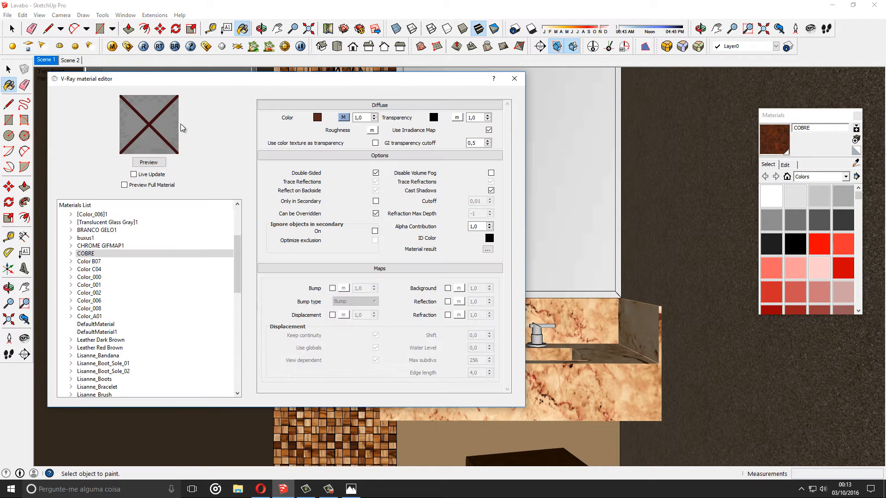
pyautogui.click(149, 162)
pyautogui.click(514, 78)
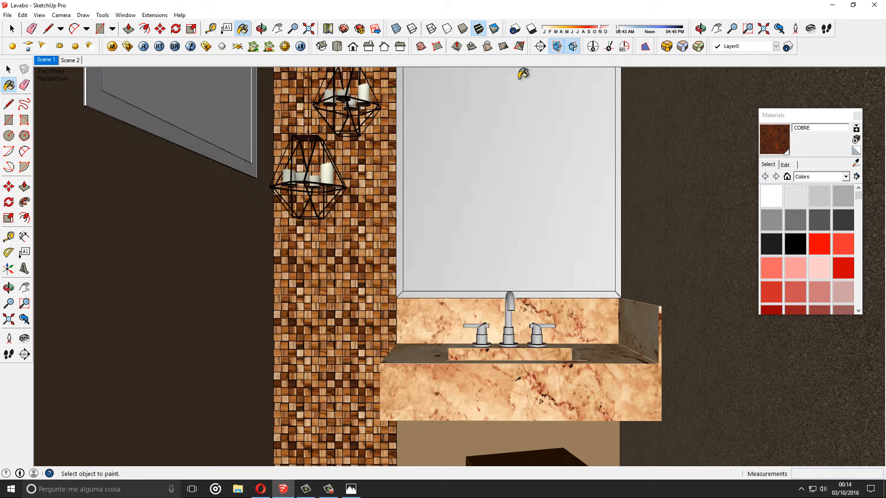
# Sample the window pane's translucent grey glass, review its V-Ray reflection and transparency settings, and return to Scene 1.
pyautogui.click(855, 163)
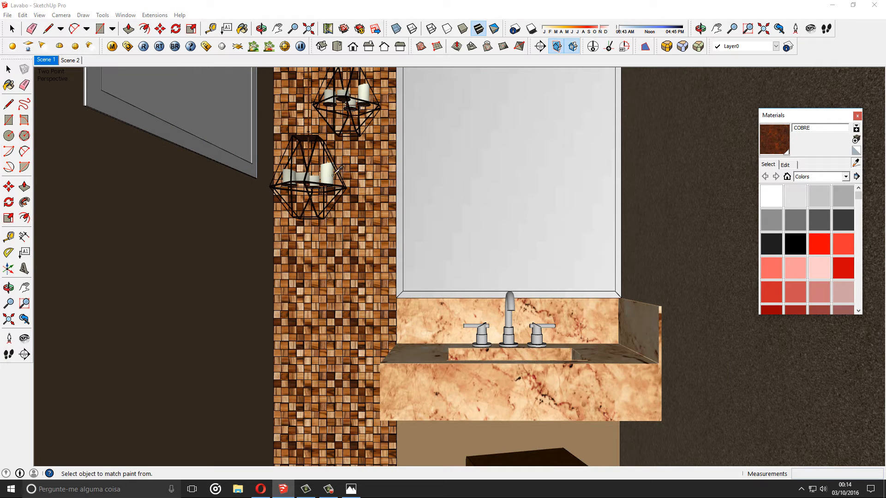
pyautogui.moveTo(278, 189); pyautogui.dragTo(471, 251, button='middle')
pyautogui.click(379, 179)
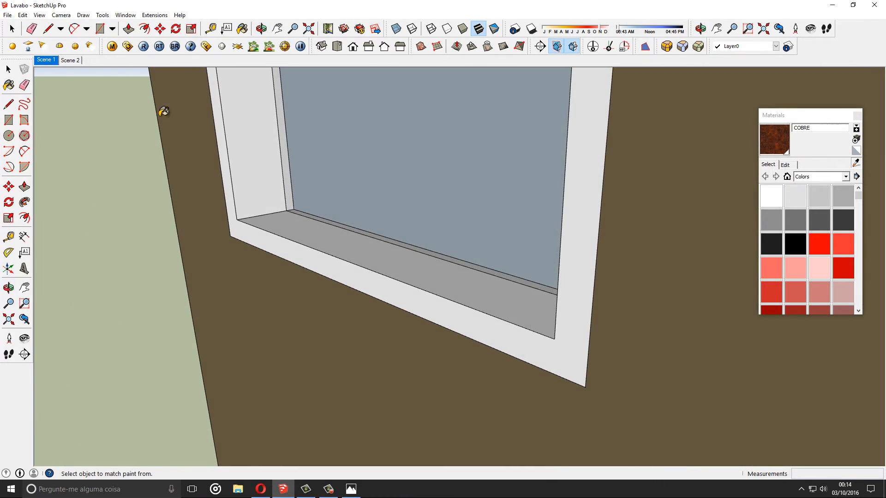
pyautogui.click(110, 48)
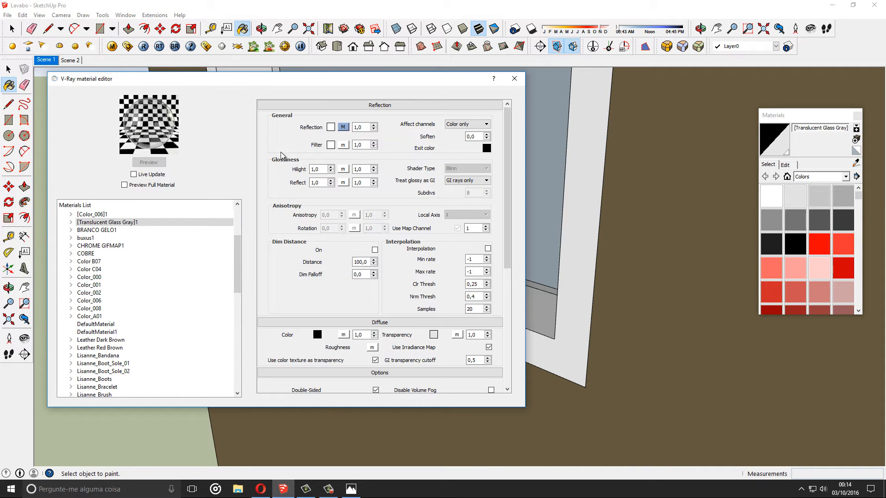
pyautogui.click(45, 60)
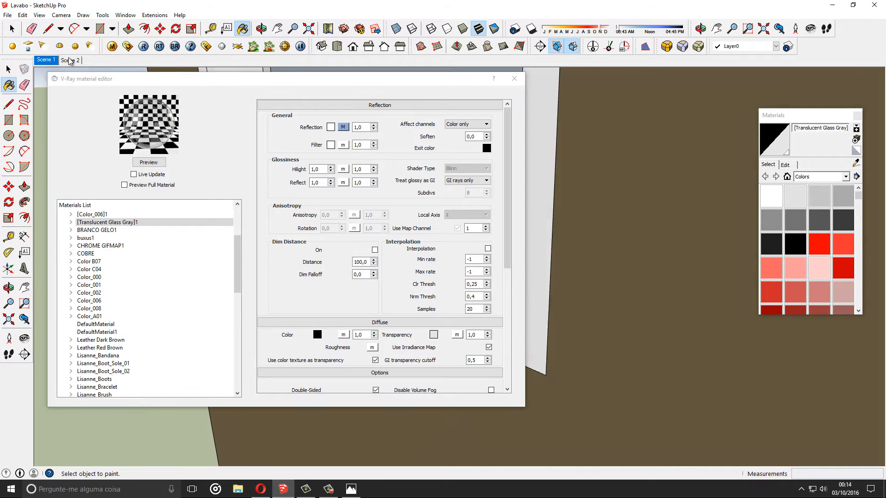
pyautogui.click(514, 78)
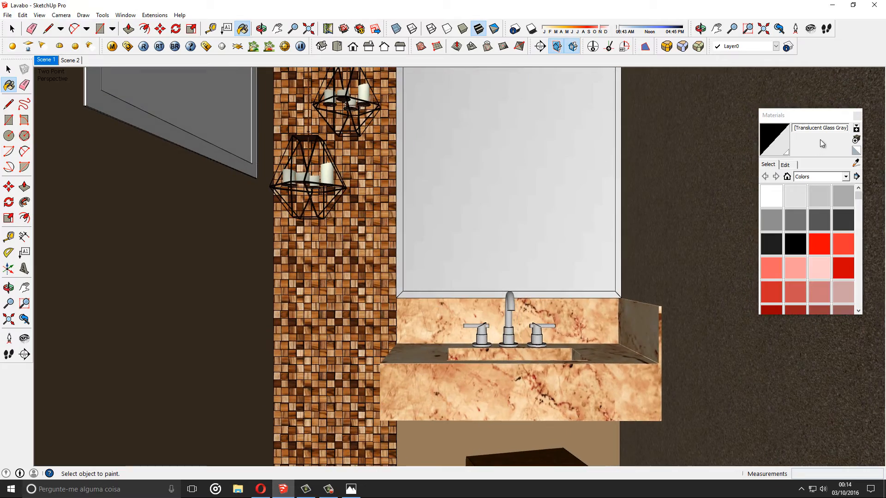
# Sample the floor tiles' Color C04 material, preview it in V-Ray, and review its glossiness values and reflection map.
pyautogui.click(854, 164)
pyautogui.keyDown('shift'); pyautogui.moveTo(516, 351); pyautogui.dragTo(535, 208, button='middle'); pyautogui.keyUp('shift')
pyautogui.click(462, 389)
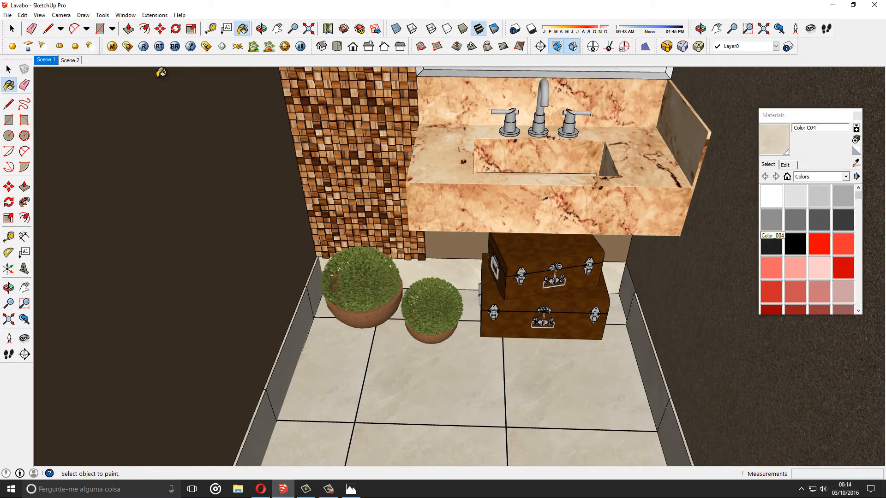
pyautogui.click(112, 46)
pyautogui.click(154, 162)
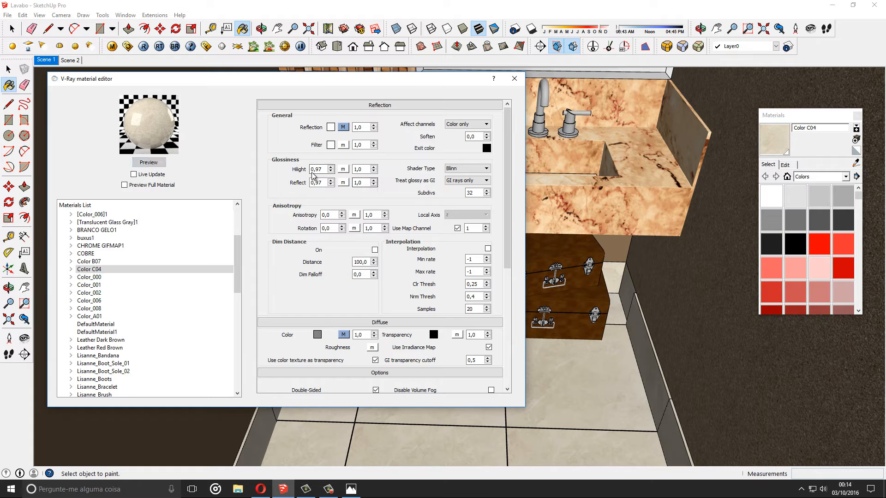
pyautogui.moveTo(318, 170); pyautogui.dragTo(321, 177)
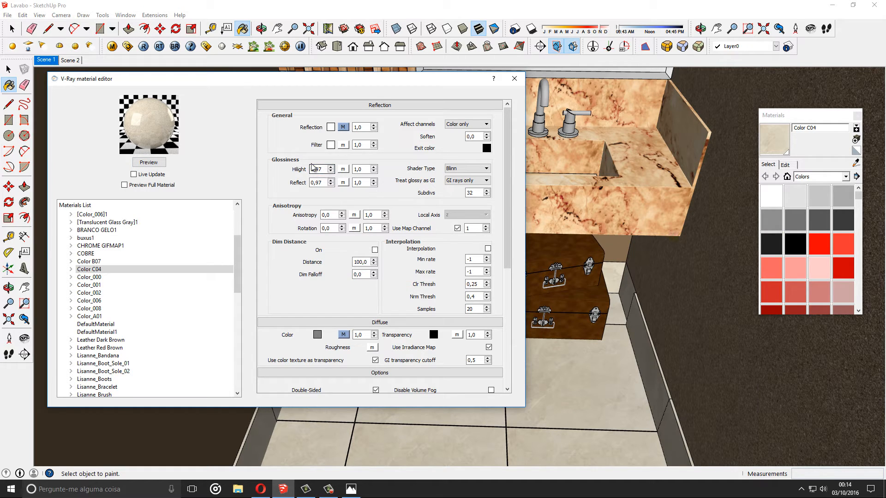
pyautogui.click(342, 128)
pyautogui.click(353, 316)
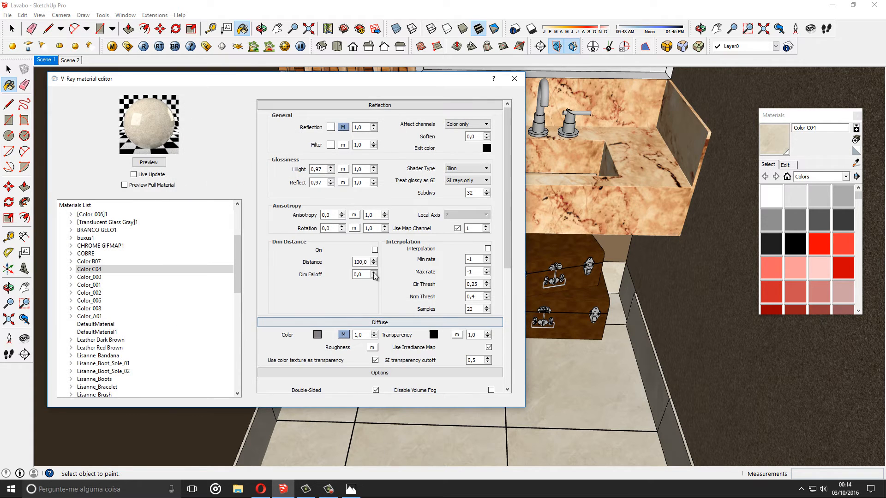
pyautogui.click(514, 79)
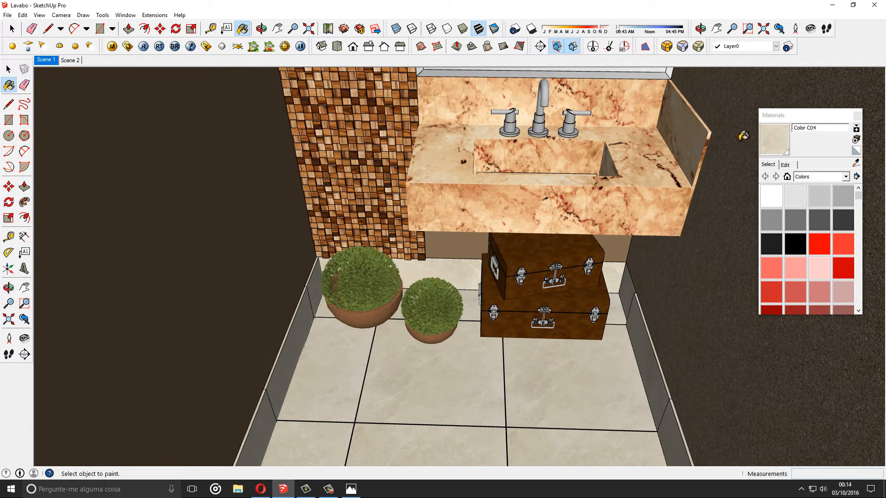
# Sample the larger plant pot's Quartz Light Brown material and review its highlight and reflect glossiness in the V-Ray material editor.
pyautogui.click(855, 162)
pyautogui.scroll(5, 351, 316)
pyautogui.scroll(2, 352, 316)
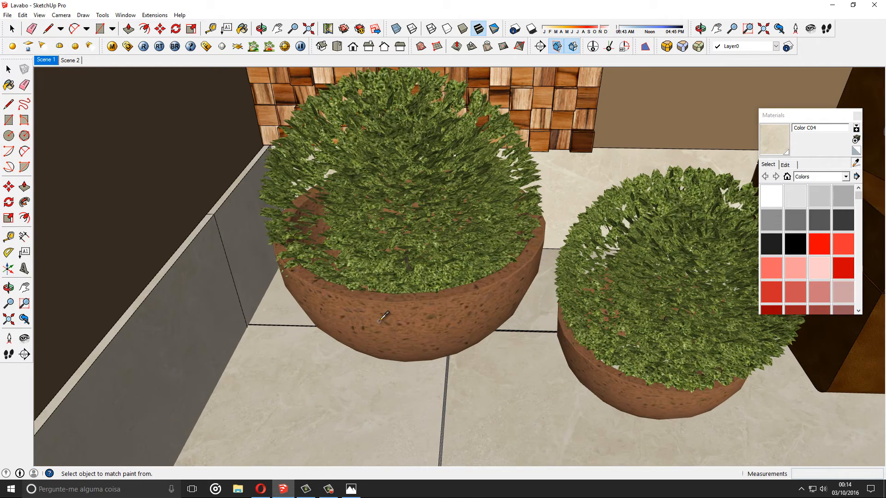
pyautogui.click(346, 262)
pyautogui.click(242, 29)
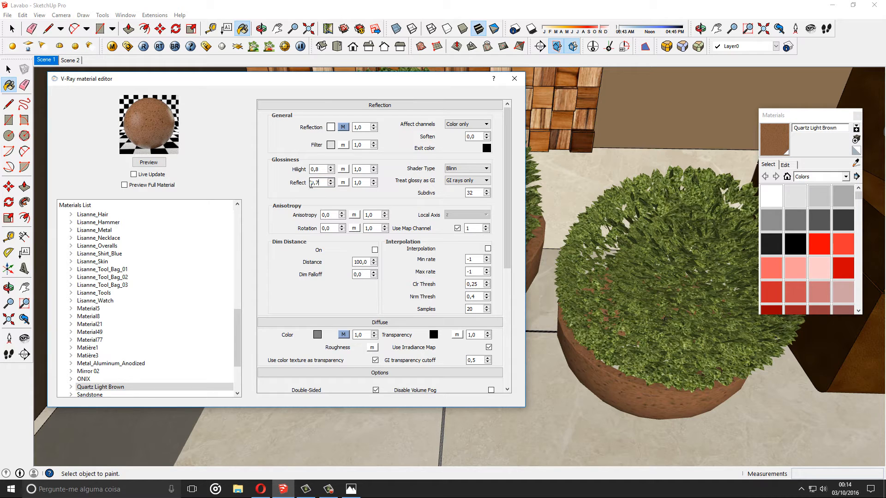
pyautogui.click(320, 169)
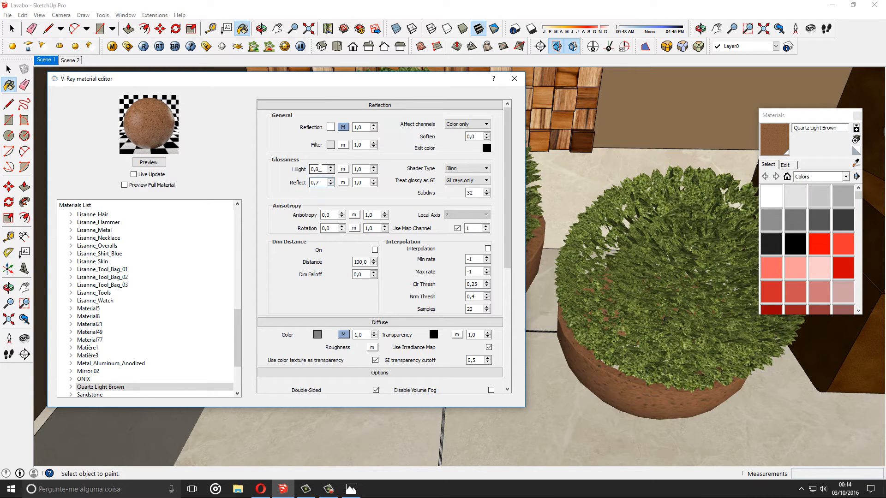
pyautogui.click(321, 169)
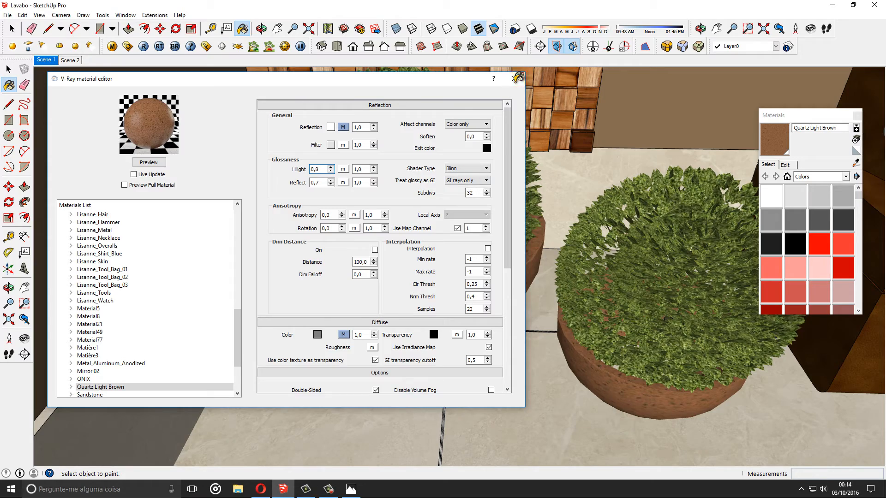
pyautogui.click(514, 78)
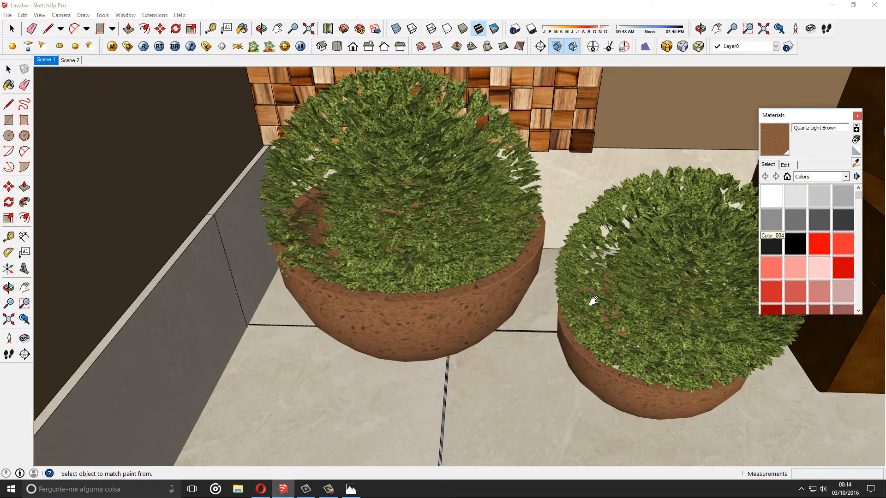
# Sample the upper suitcase's Leather Red Brown material and review its highlight and reflect glossiness in the V-Ray material editor.
pyautogui.moveTo(594, 300); pyautogui.dragTo(86, 301, button='middle')
pyautogui.press('alt')
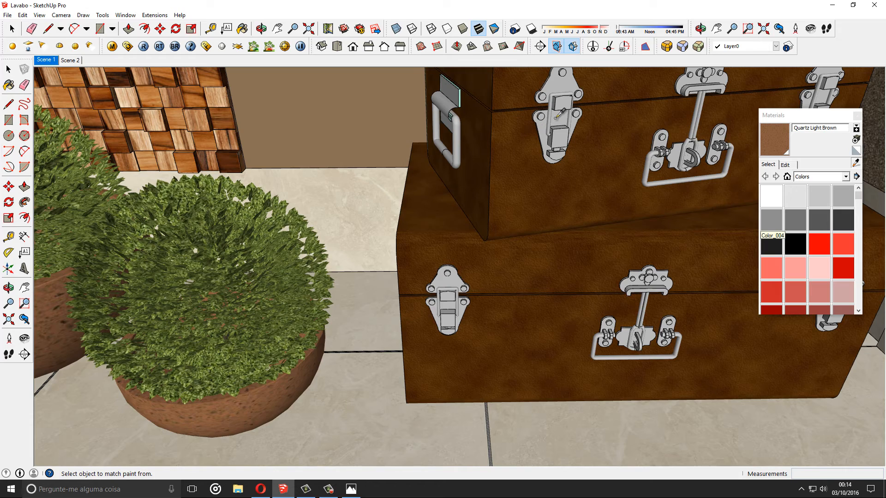
pyautogui.keyDown('alt'); pyautogui.click(641, 210); pyautogui.keyUp('alt')
pyautogui.moveTo(641, 210)
pyautogui.mouseDown(button='middle')
pyautogui.moveTo(589, 275)
pyautogui.moveTo(516, 323)
pyautogui.mouseUp(button='middle')
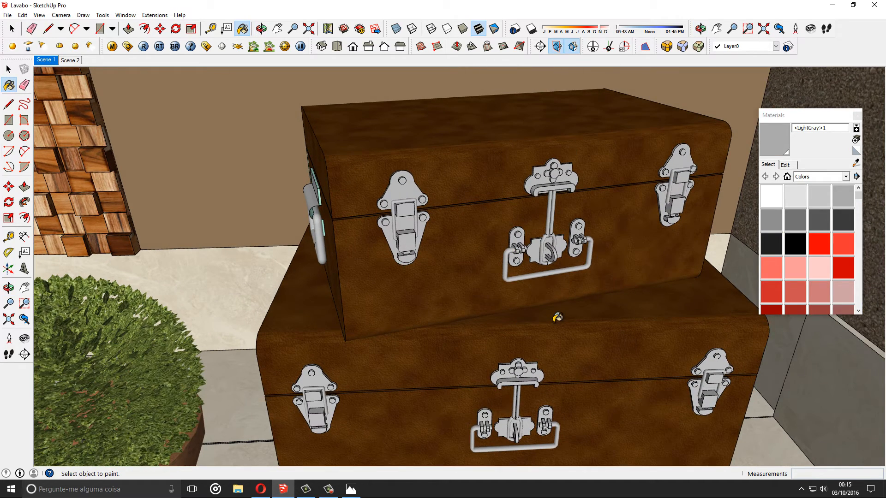
pyautogui.click(856, 164)
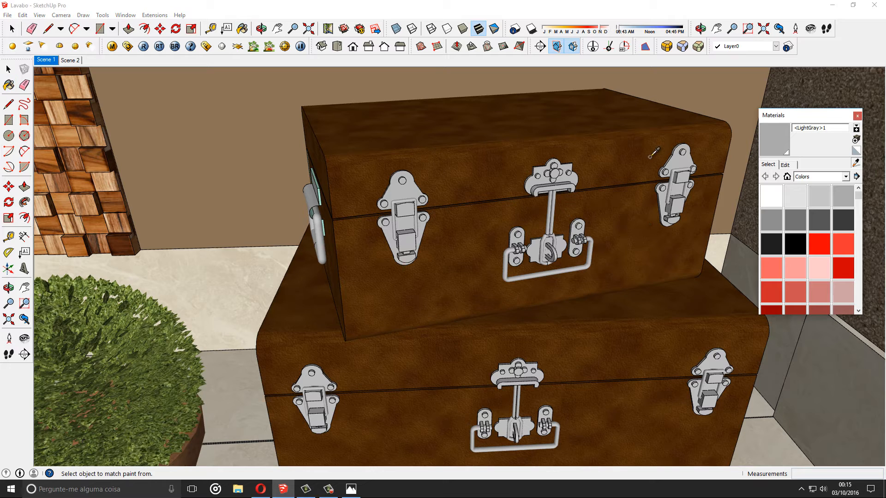
pyautogui.click(461, 134)
pyautogui.click(111, 46)
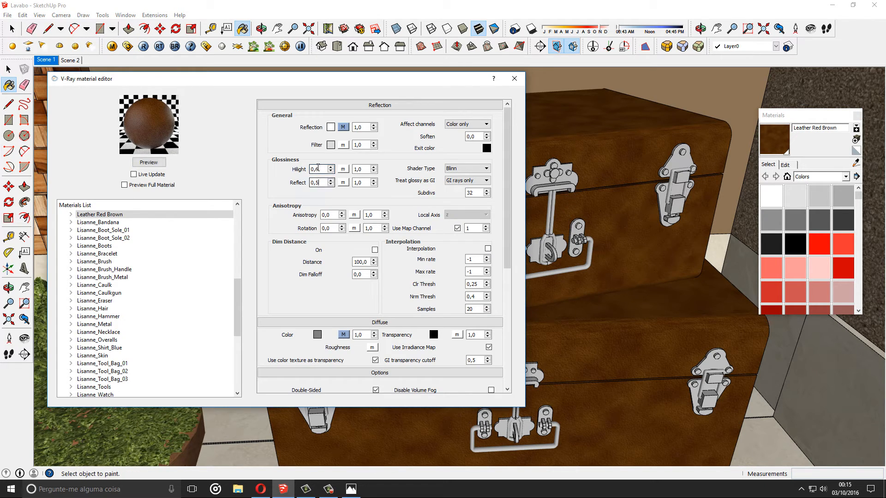
pyautogui.click(318, 169)
pyautogui.click(514, 78)
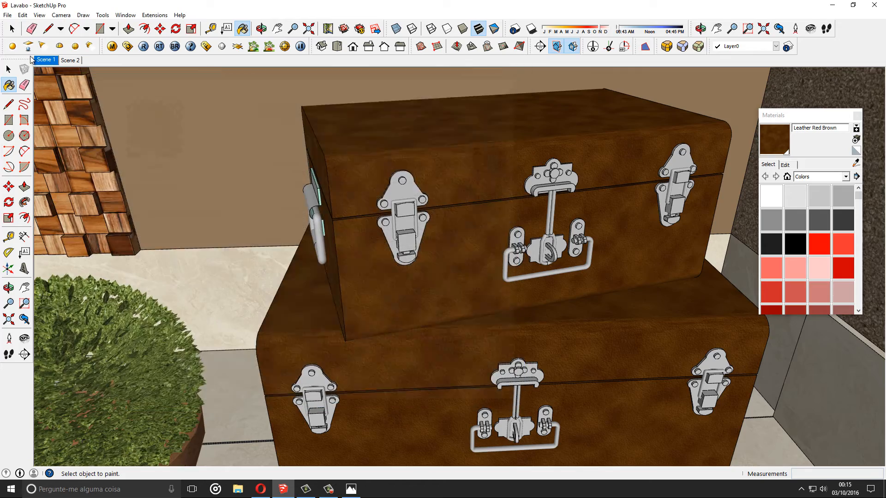
# Return to the Scene 1 view and close the Materials window.
pyautogui.click(43, 60)
pyautogui.press('space')
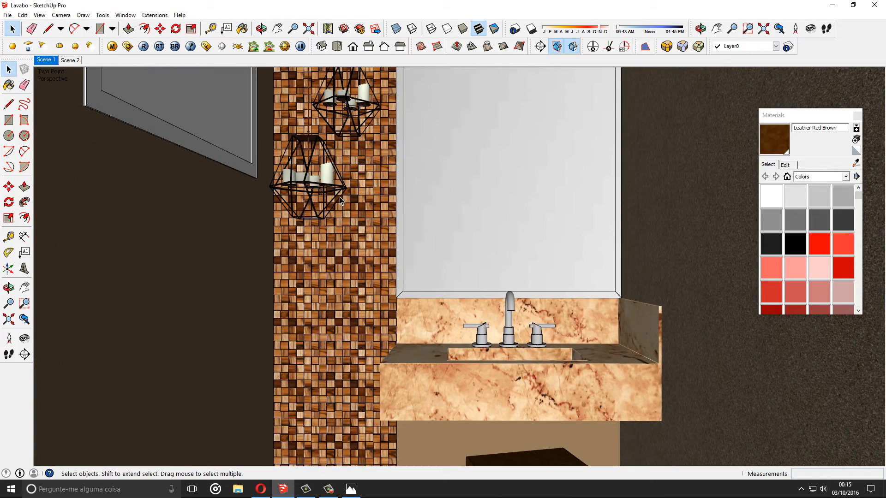
pyautogui.click(855, 116)
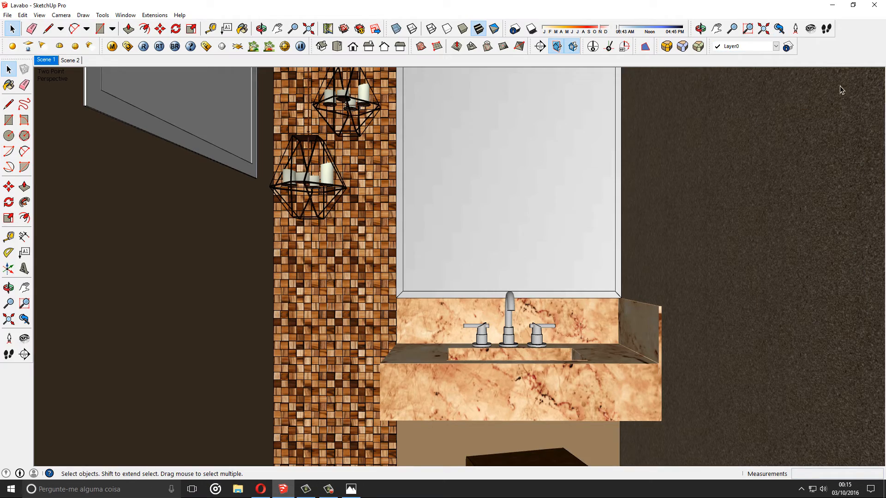
# Look around to the door, sample its Wood_Bamboo_Dark material, review its V-Ray glossiness values, and return to Scene 1.
pyautogui.click(795, 28)
pyautogui.click(517, 304)
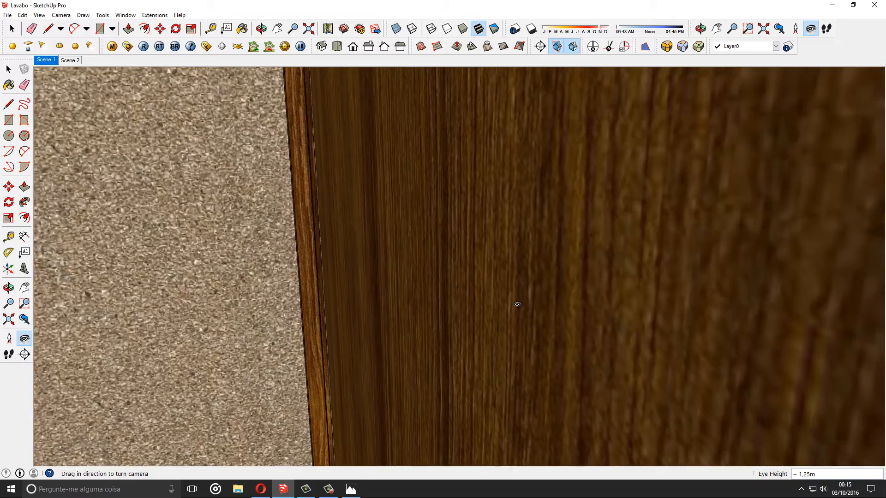
pyautogui.press('b')
pyautogui.moveTo(316, 261); pyautogui.dragTo(431, 236, button='middle')
pyautogui.click(855, 163)
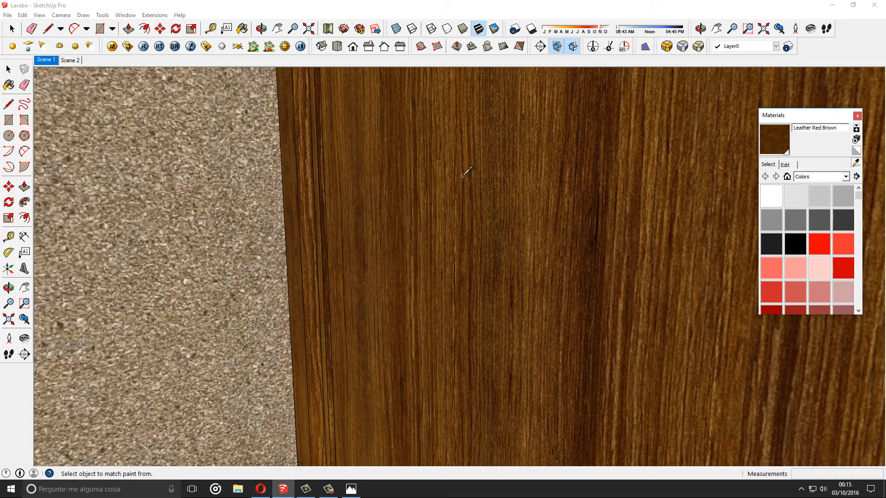
pyautogui.click(463, 176)
pyautogui.click(112, 46)
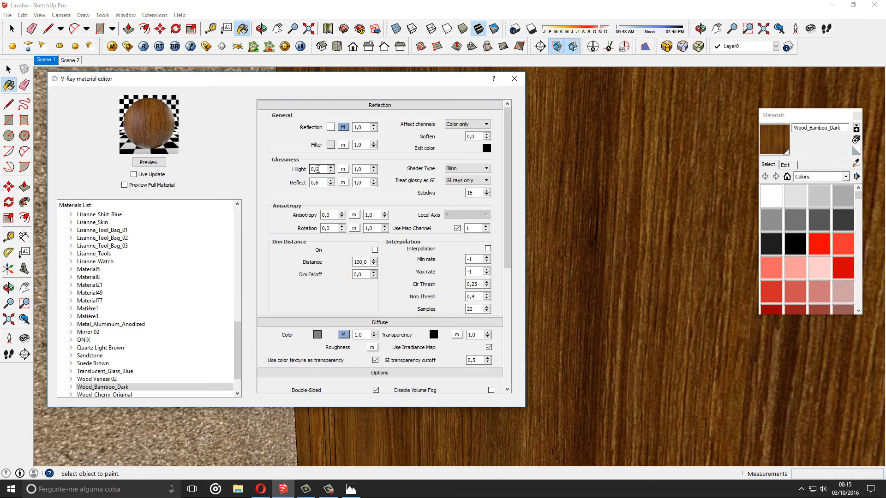
pyautogui.press('Tab')
pyautogui.click(514, 79)
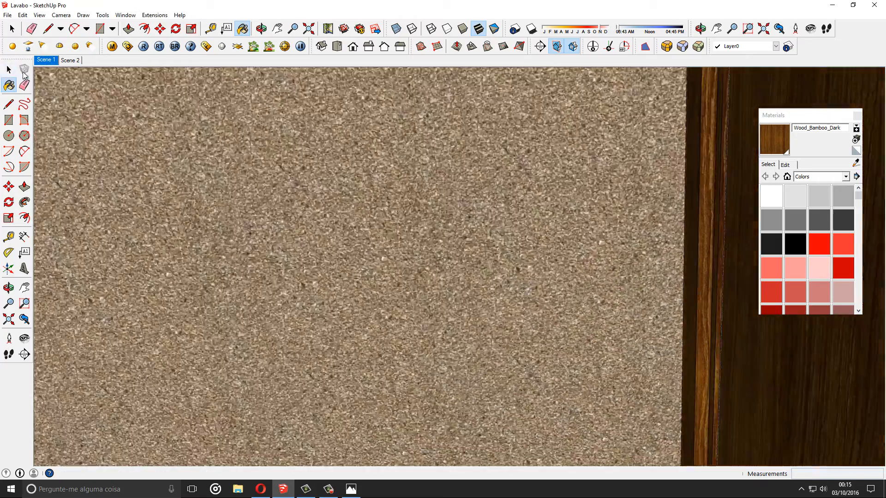
pyautogui.click(9, 69)
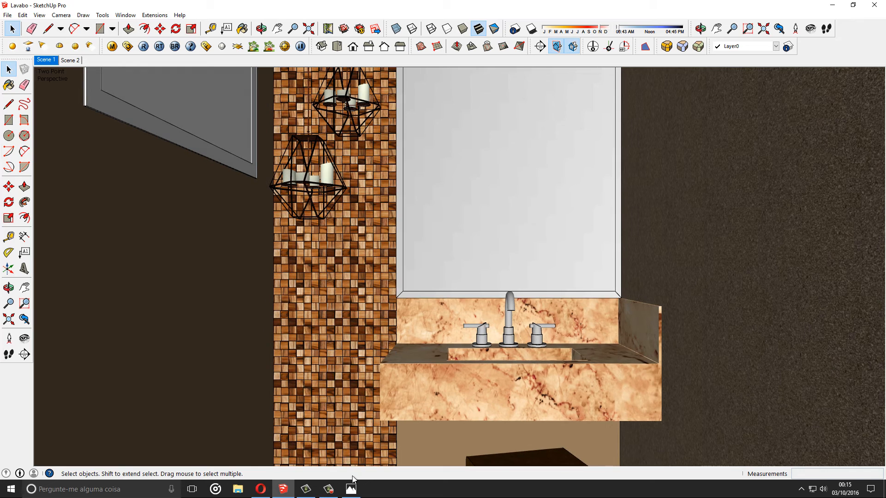
# Switch to the desktop and view the finished renders 1.jpg and 2.jpg in Photos.
pyautogui.click(832, 5)
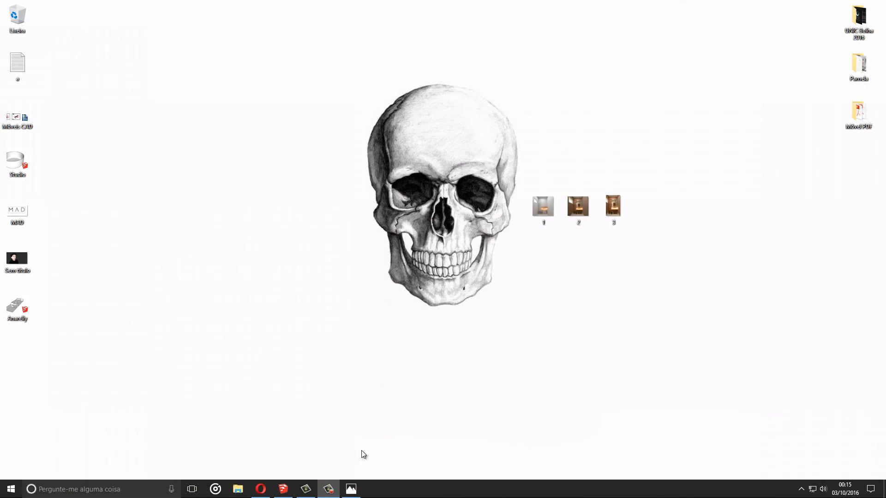
pyautogui.click(351, 489)
pyautogui.click(874, 7)
pyautogui.doubleClick(538, 206)
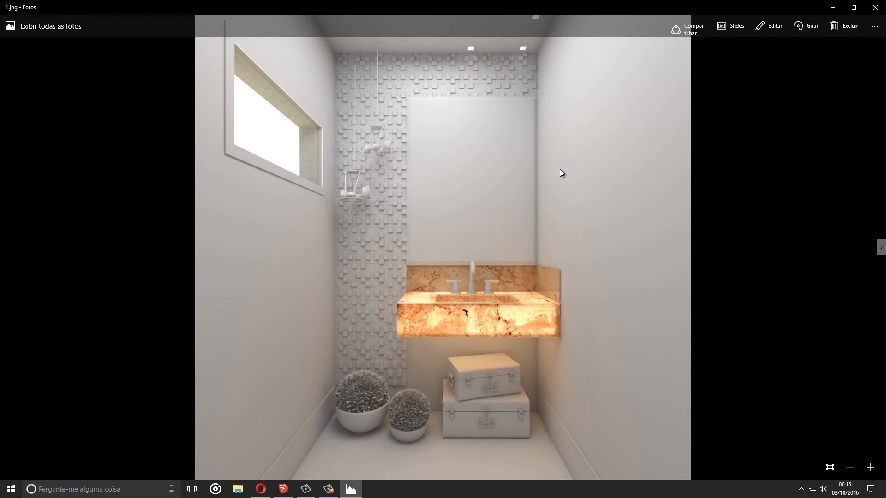
pyautogui.click(834, 8)
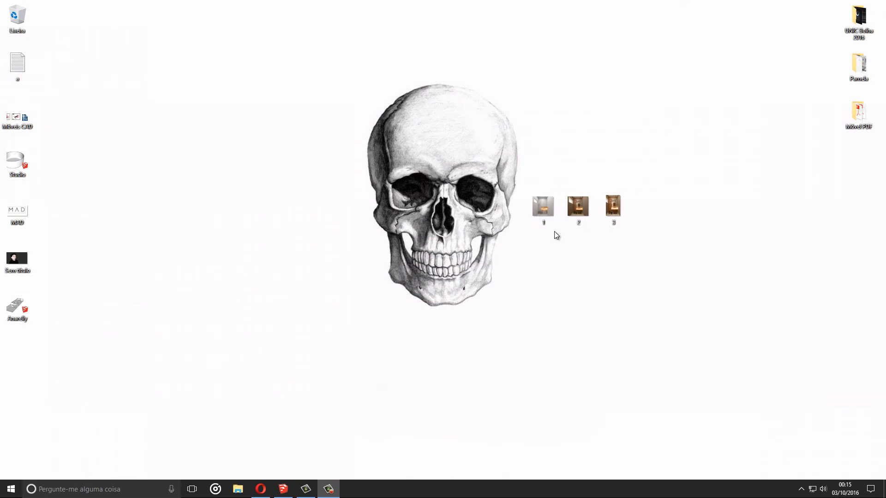
pyautogui.doubleClick(578, 206)
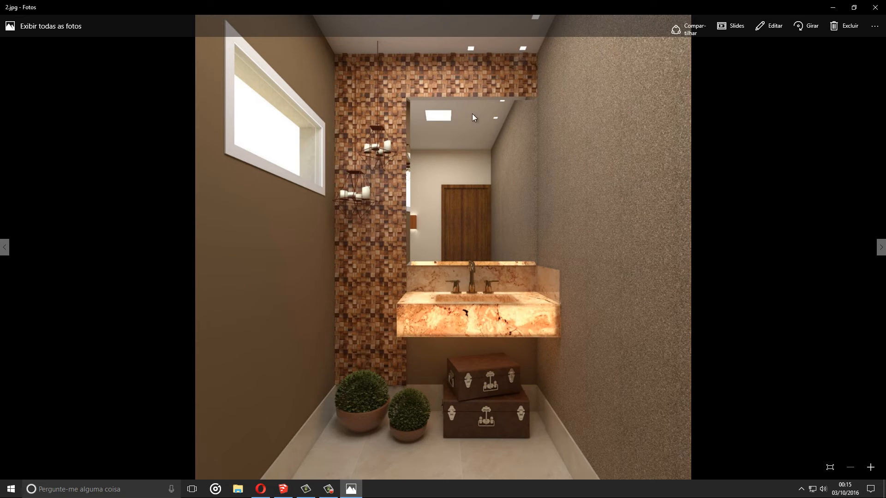
pyautogui.click(875, 8)
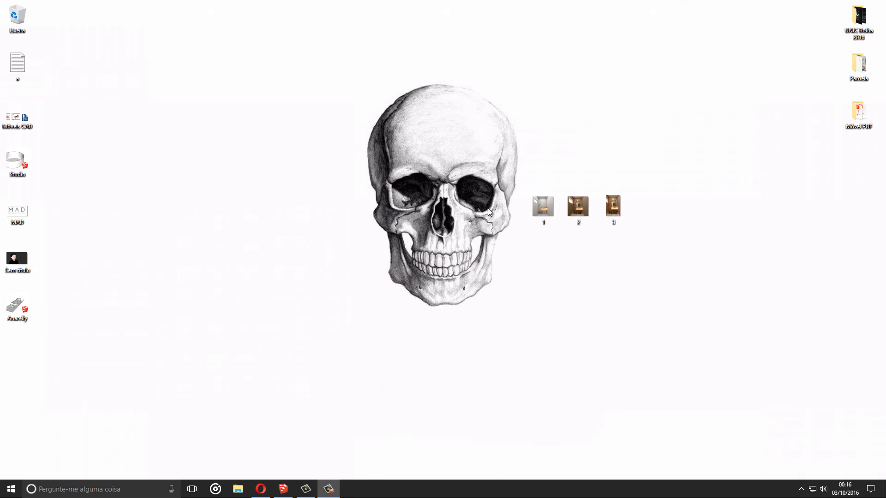
# Open the render 2.jpg from the desktop in Adobe Photoshop CS4.
pyautogui.rightClick(580, 206)
pyautogui.moveTo(629, 308)
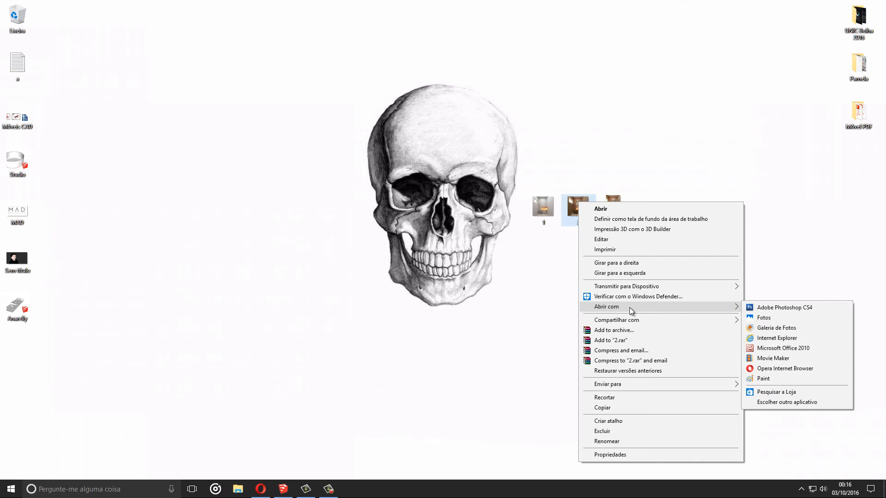
pyautogui.click(784, 307)
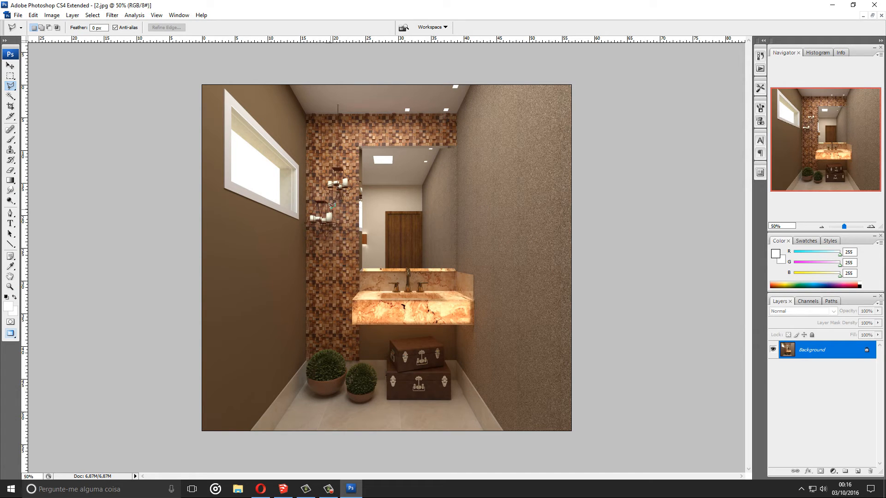
# Crop the render to a narrower portrait frame at full height, trimming the outer parts of both side walls.
pyautogui.click(10, 106)
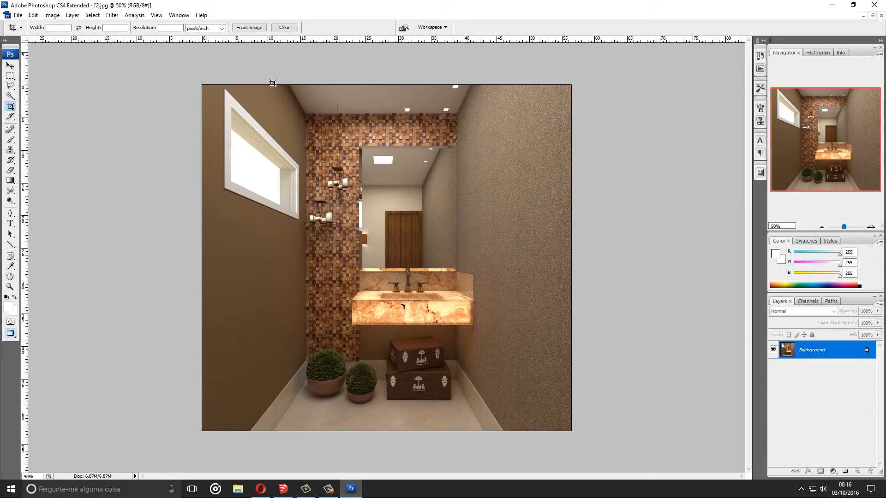
pyautogui.moveTo(265, 81); pyautogui.dragTo(500, 440)
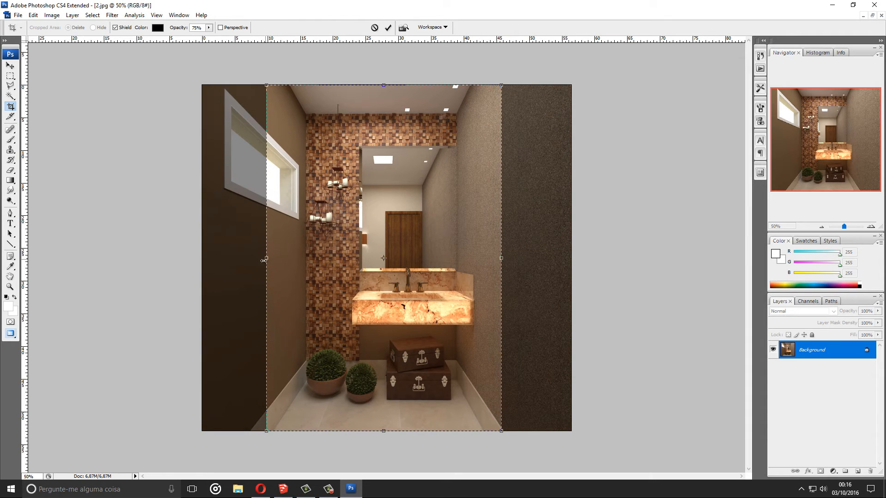
pyautogui.moveTo(265, 260); pyautogui.dragTo(271, 258)
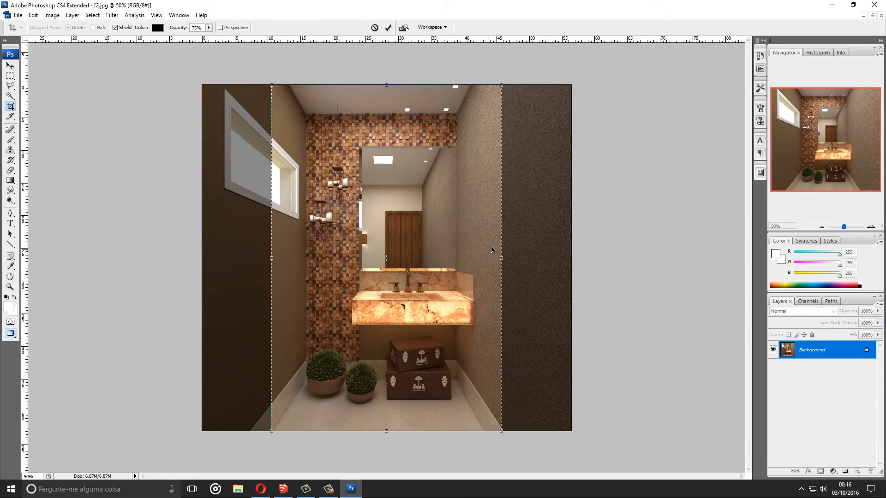
pyautogui.moveTo(500, 257)
pyautogui.mouseDown()
pyautogui.moveTo(490, 258)
pyautogui.moveTo(497, 258)
pyautogui.mouseUp()
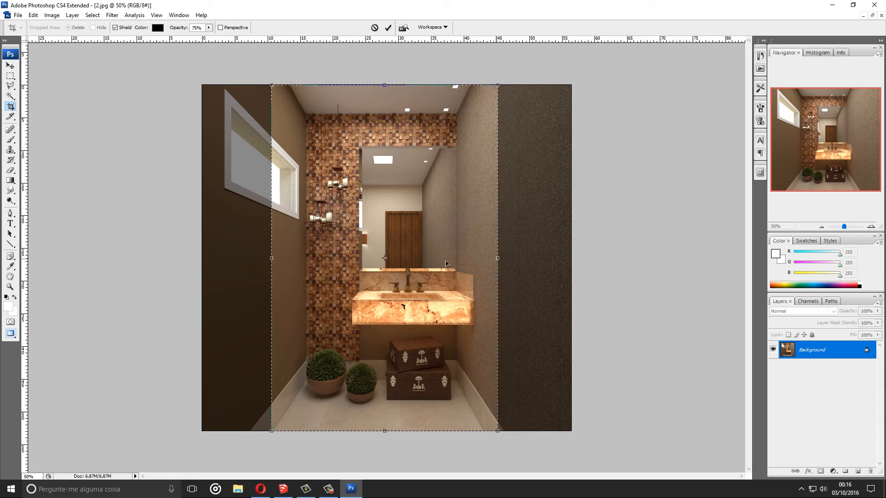
pyautogui.moveTo(269, 257); pyautogui.dragTo(265, 258)
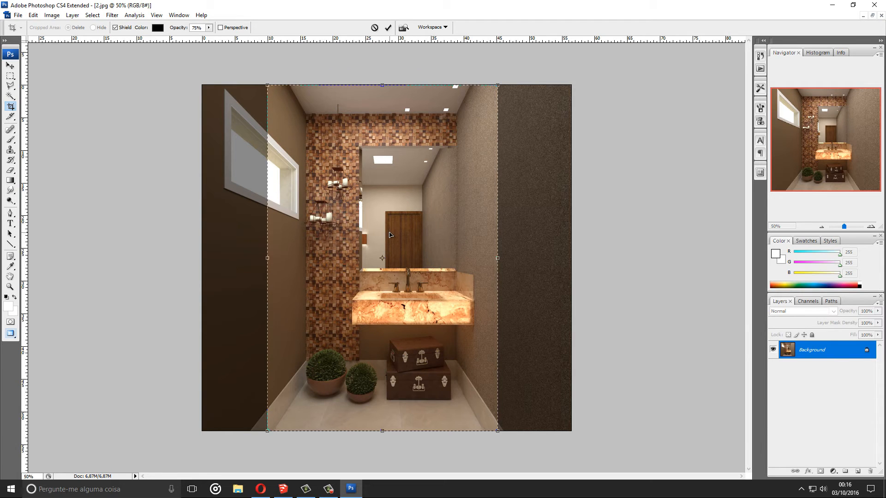
pyautogui.press('Return')
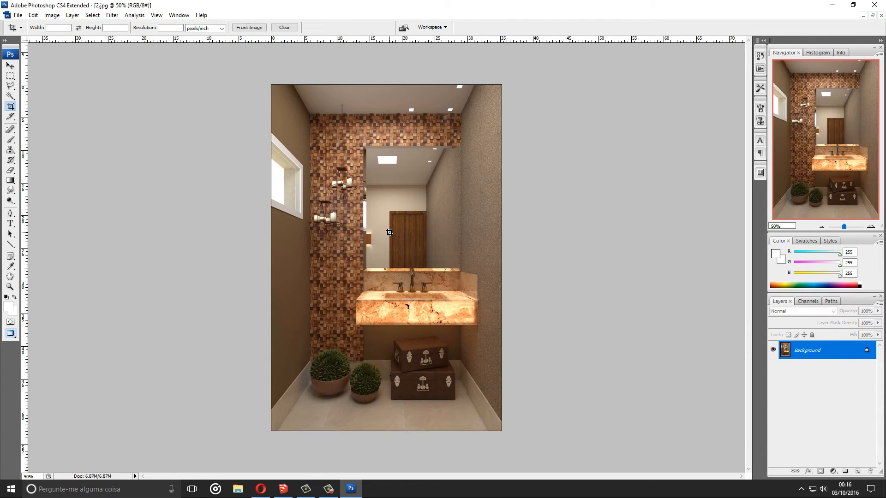
# Adjust the render's Brightness/Contrast, raising brightness to +11 and contrast to +6.
pyautogui.hotkey('ctrl', '+')
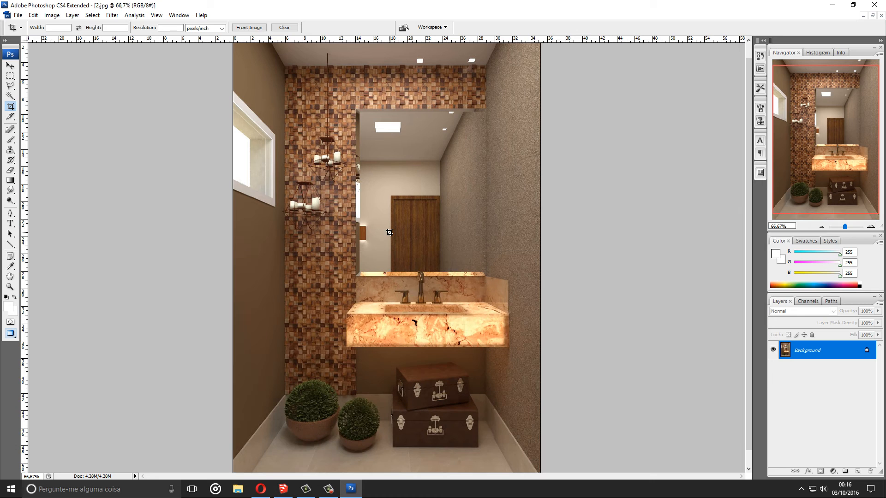
pyautogui.moveTo(388, 231); pyautogui.dragTo(386, 246)
pyautogui.moveTo(385, 287); pyautogui.dragTo(373, 213)
pyautogui.hotkey('ctrl', '+')
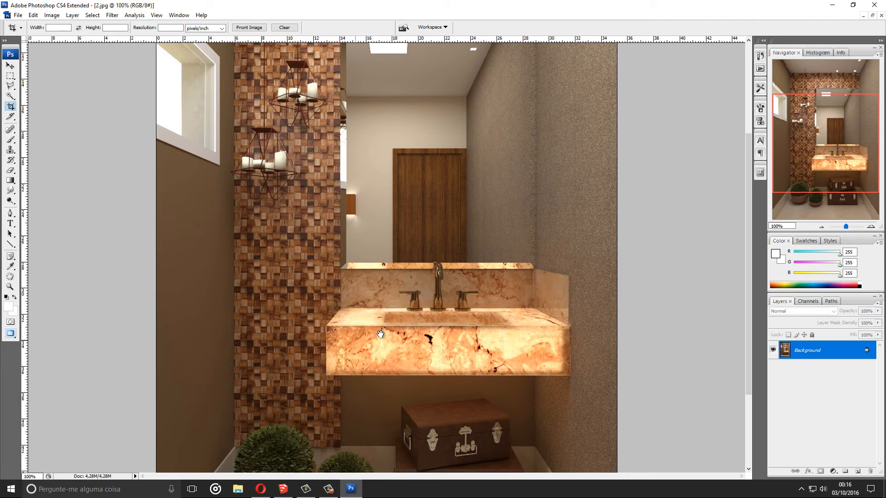
pyautogui.moveTo(381, 334)
pyautogui.mouseDown()
pyautogui.moveTo(391, 264)
pyautogui.moveTo(388, 324)
pyautogui.mouseUp()
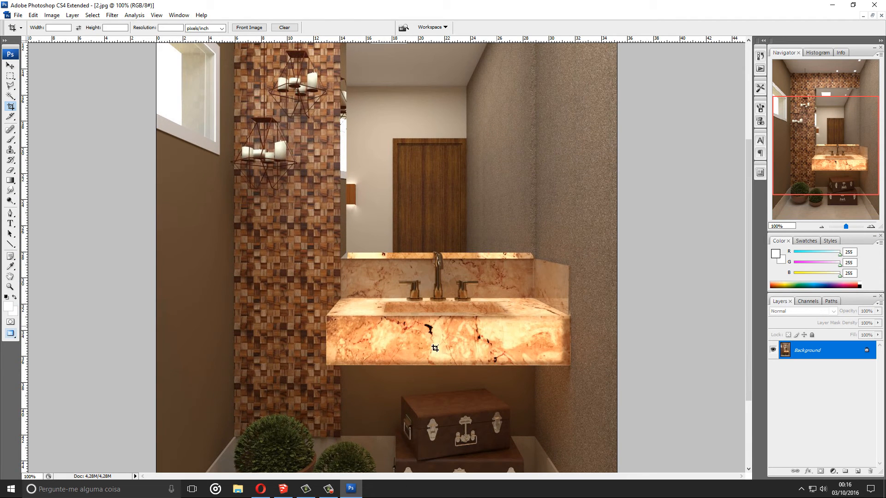
pyautogui.click(52, 15)
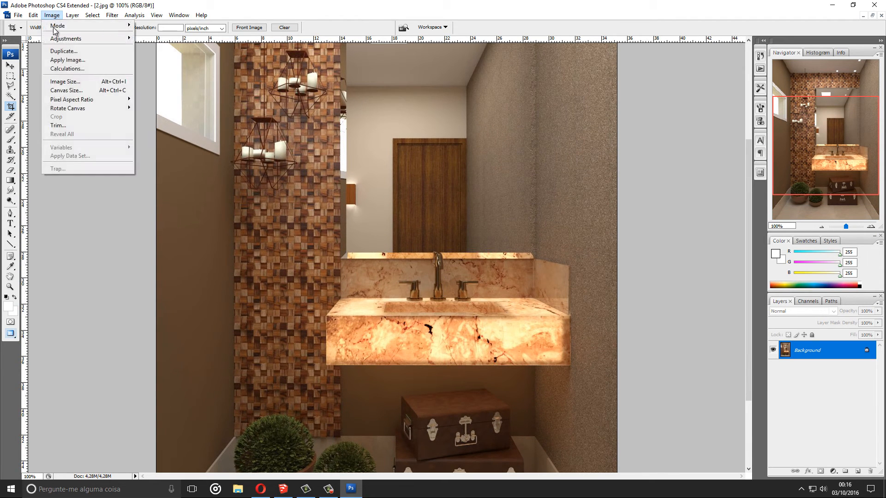
pyautogui.moveTo(115, 39)
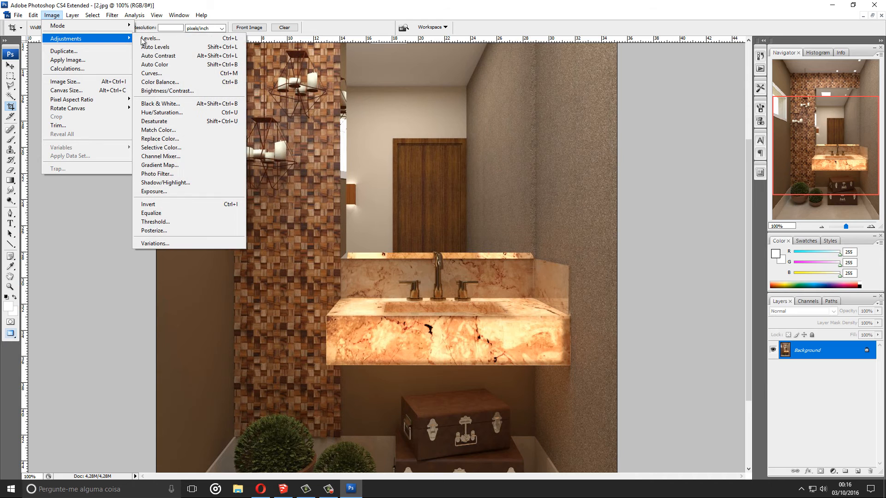
pyautogui.click(167, 91)
pyautogui.moveTo(420, 170); pyautogui.dragTo(424, 196)
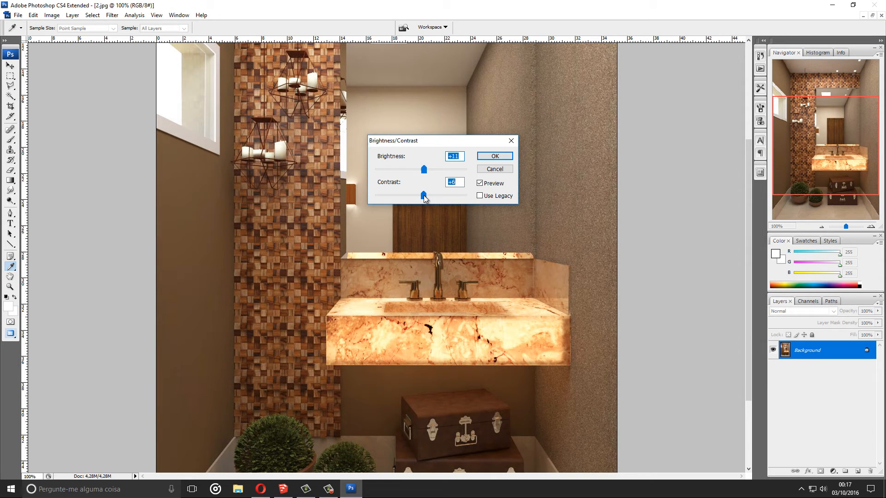
pyautogui.click(497, 156)
pyautogui.press('c')
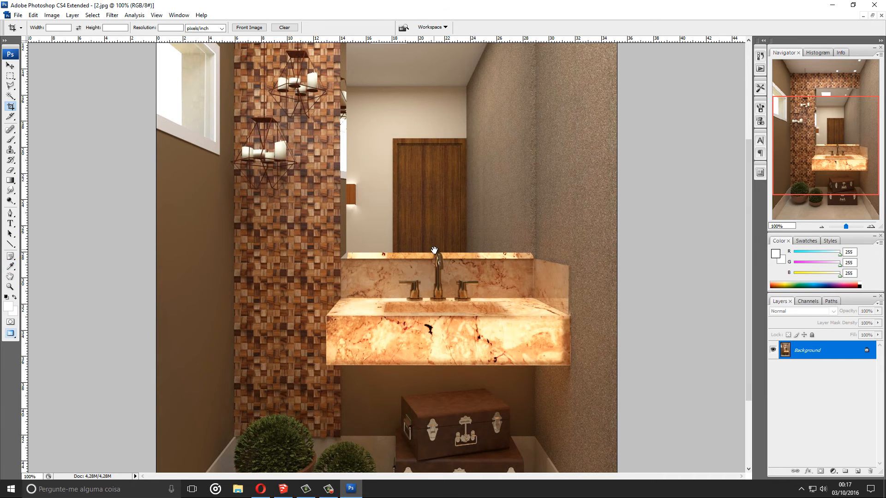
# Place the light flare image Luz from the Photoshop Files folder on drive D as a new layer at its default size.
pyautogui.moveTo(434, 250); pyautogui.dragTo(427, 446)
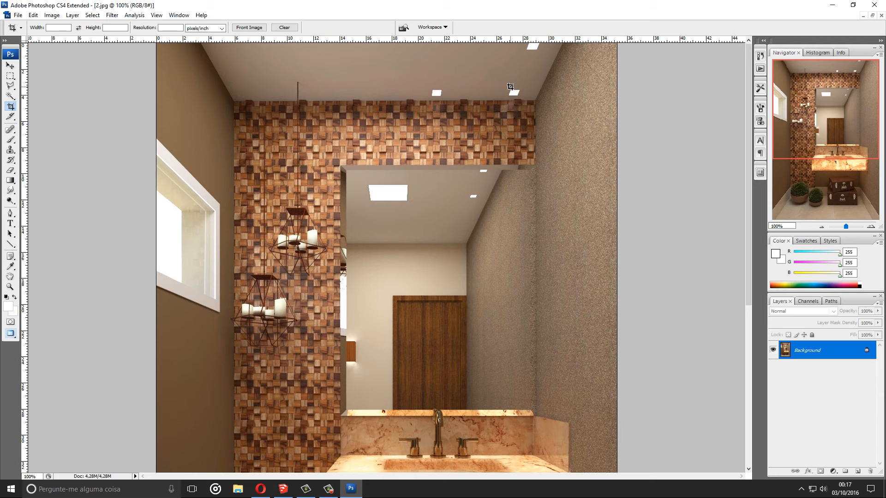
pyautogui.click(18, 15)
pyautogui.click(38, 170)
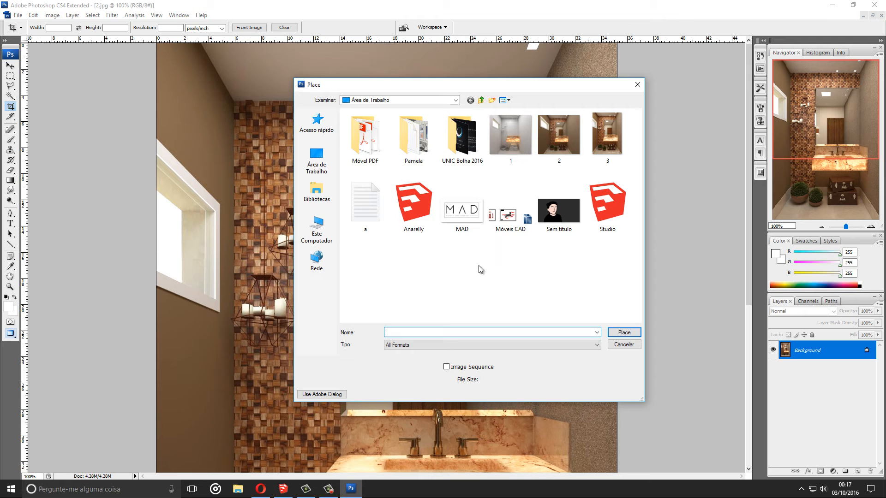
pyautogui.click(316, 228)
pyautogui.doubleClick(488, 218)
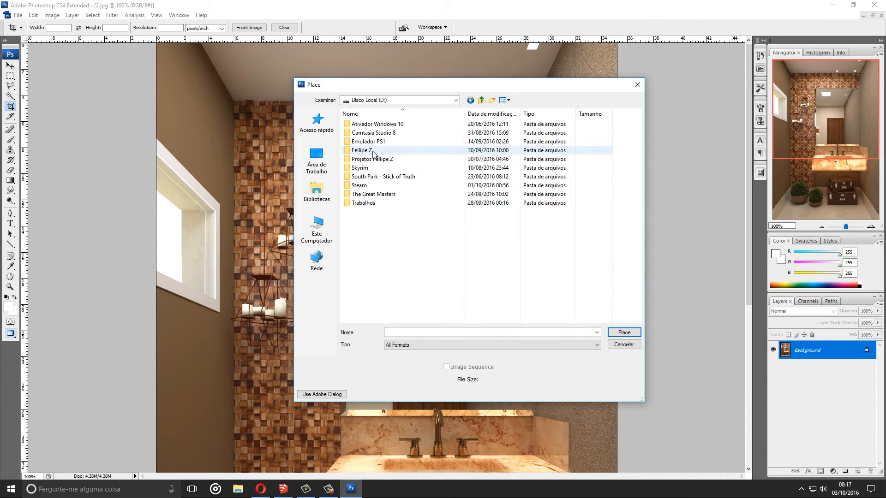
pyautogui.doubleClick(373, 151)
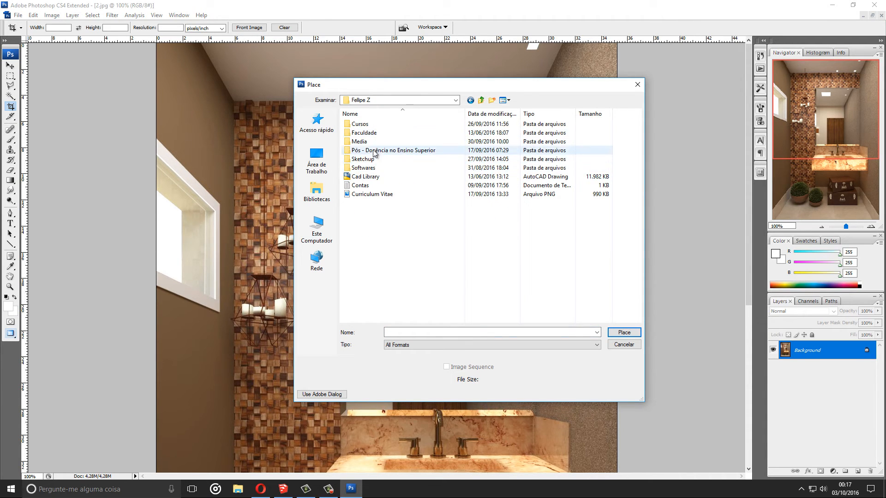
pyautogui.doubleClick(372, 159)
pyautogui.doubleClick(372, 176)
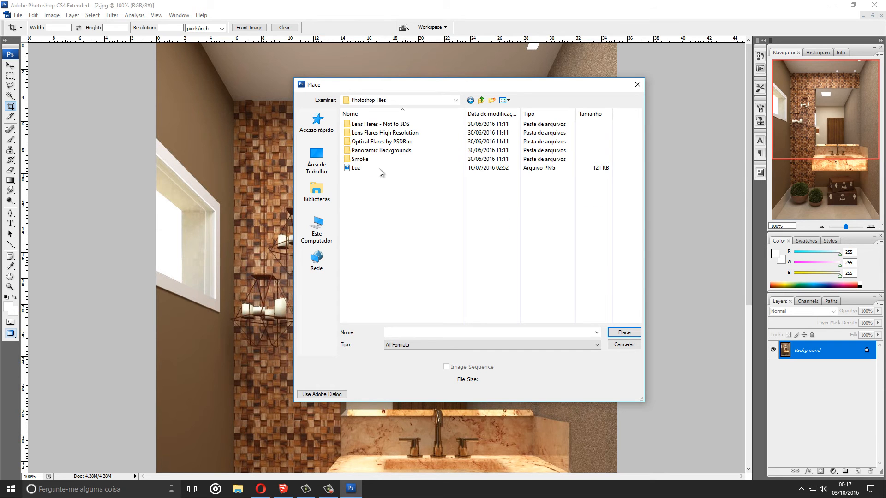
pyautogui.click(373, 168)
pyautogui.doubleClick(372, 169)
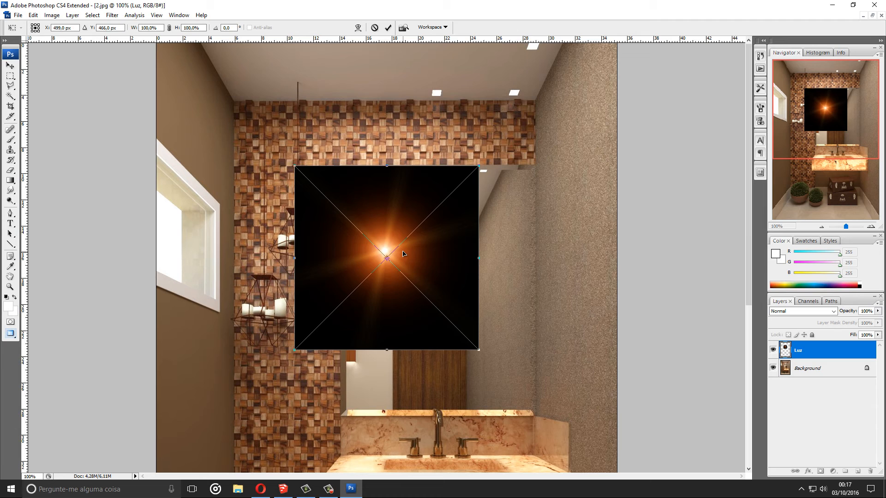
pyautogui.press('Return')
pyautogui.press('c')
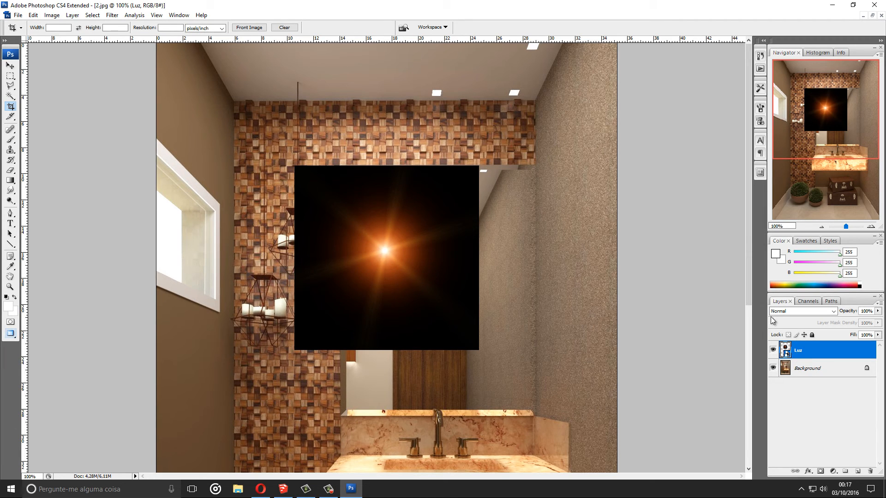
# Set the Luz layer's blend mode to Screen and rasterize the layer.
pyautogui.click(791, 312)
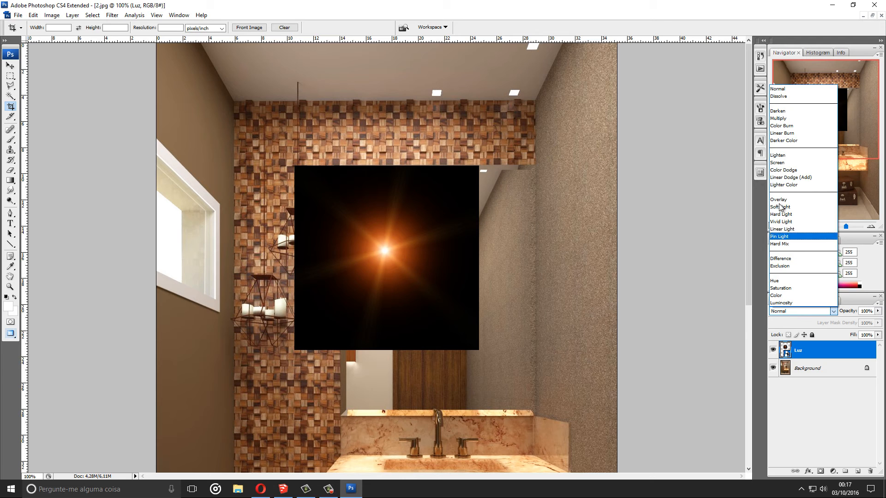
pyautogui.click(784, 196)
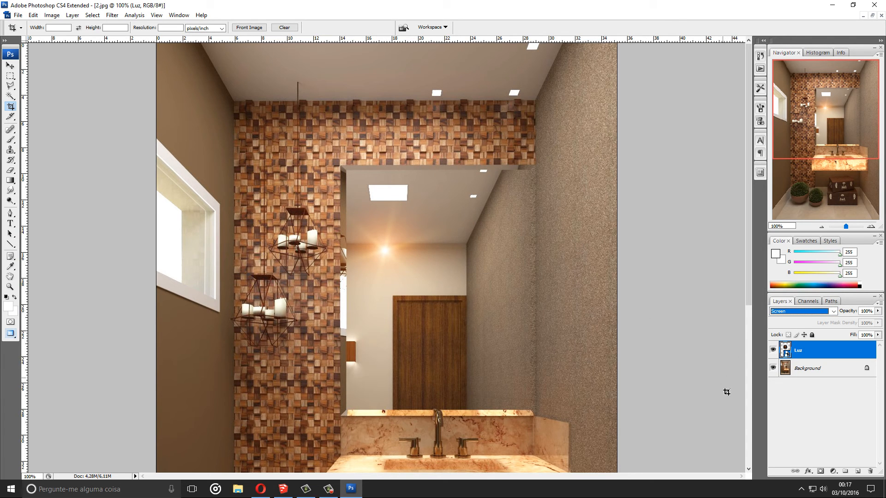
pyautogui.click(807, 400)
pyautogui.click(804, 351)
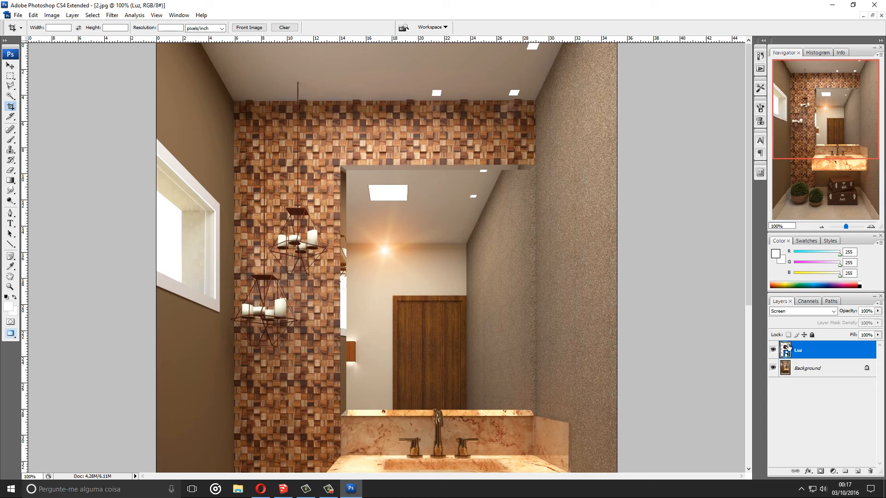
pyautogui.rightClick(803, 354)
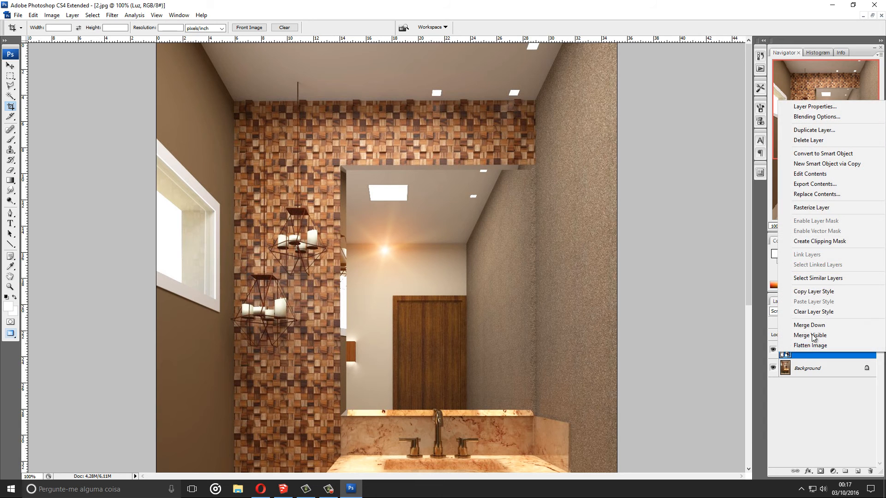
pyautogui.click(807, 211)
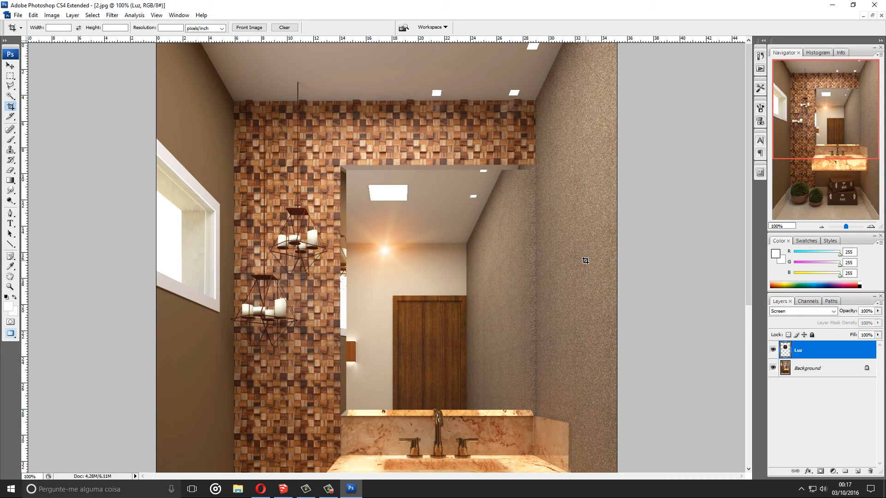
# Lower the Luz layer's saturation almost to the minimum with Hue/Saturation, turning the orange flare white.
pyautogui.hotkey('ctrl', 'u')
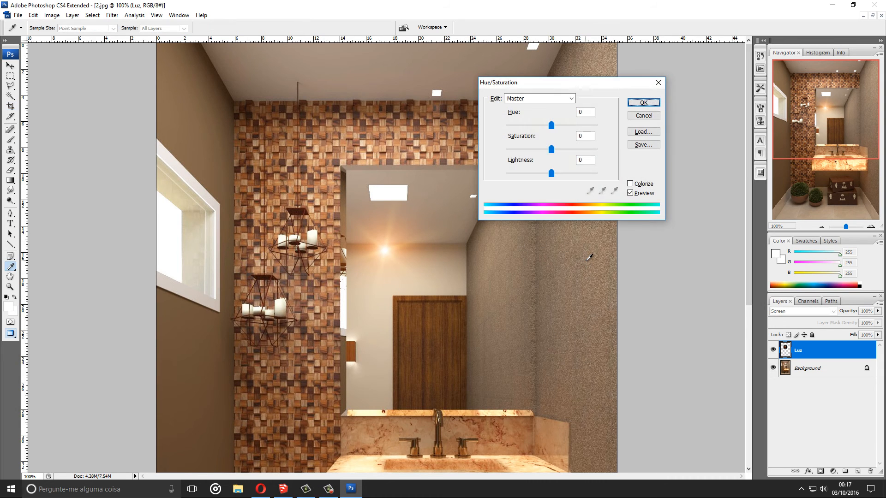
pyautogui.moveTo(551, 149); pyautogui.dragTo(507, 152)
pyautogui.click(643, 103)
pyautogui.press('c')
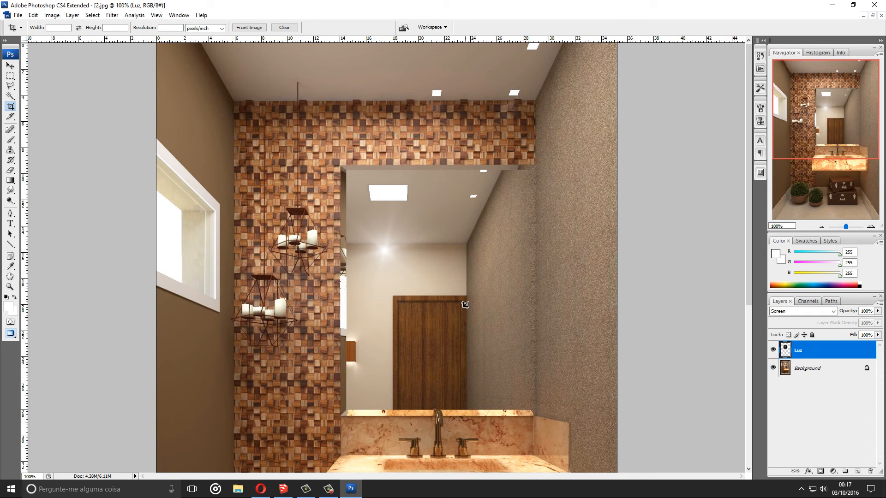
# Scale the Luz flare down proportionally and position it over the ceiling spotlight nearest the upper edge of the image.
pyautogui.hotkey('ctrl', 't')
pyautogui.moveTo(390, 304); pyautogui.dragTo(490, 261)
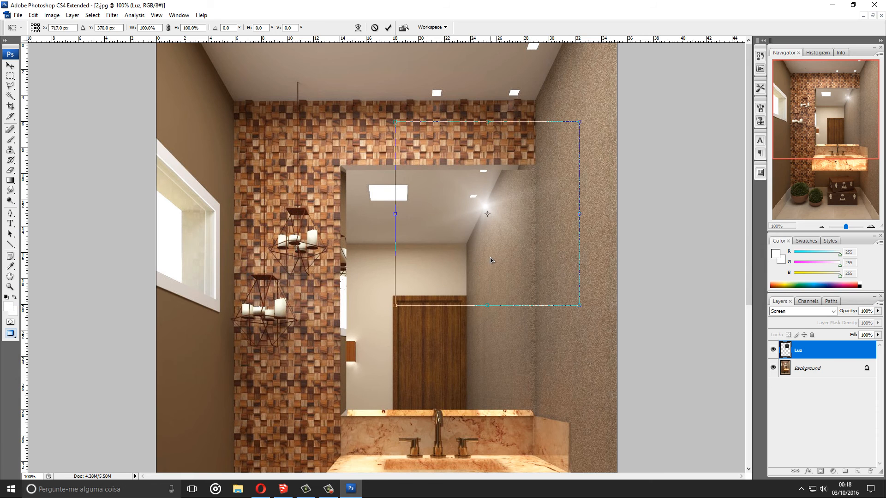
pyautogui.keyDown('shift'); pyautogui.moveTo(396, 305); pyautogui.dragTo(520, 67); pyautogui.keyUp('shift')
pyautogui.press('Return')
pyautogui.press('c')
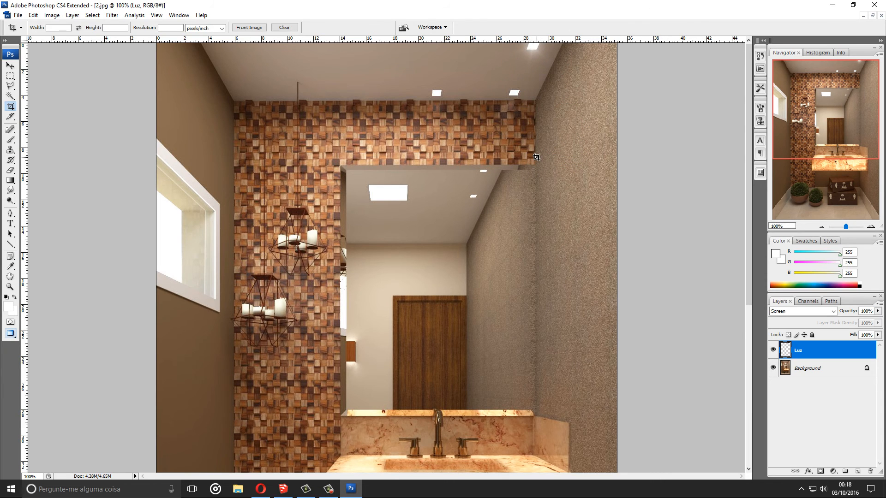
# Duplicate the flare layer twice and place the copies over the two ceiling spotlights above the mosaic wall.
pyautogui.hotkey('ctrl', 'j')
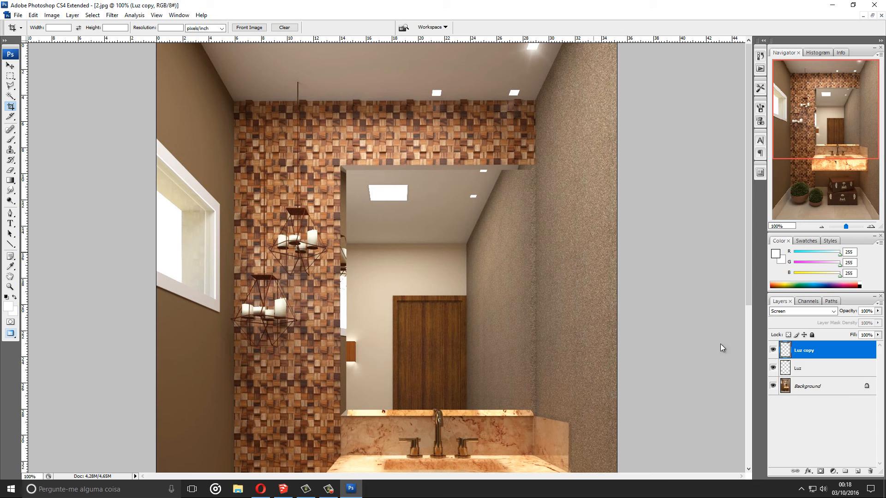
pyautogui.hotkey('ctrl', 't')
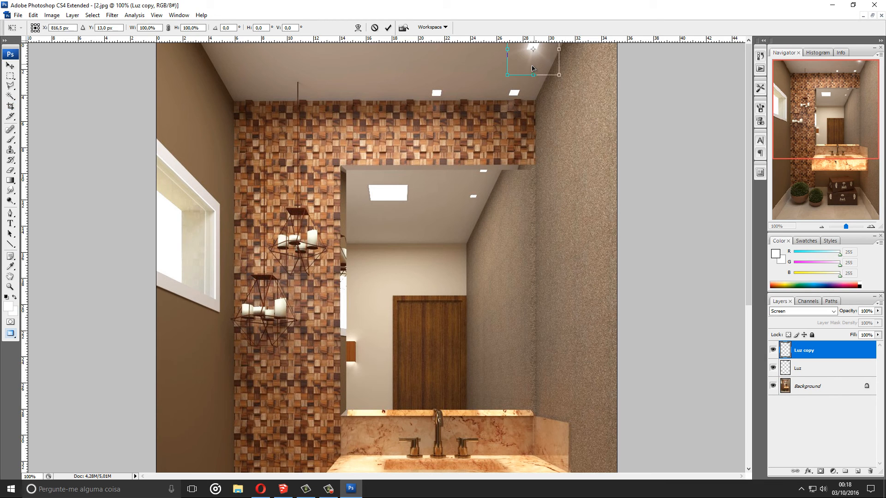
pyautogui.press('Return')
pyautogui.press('c')
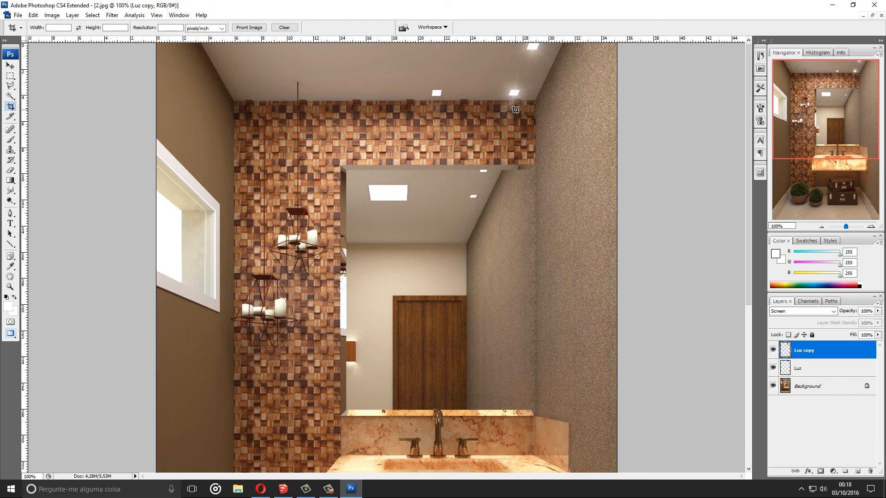
pyautogui.hotkey('ctrl', 'j')
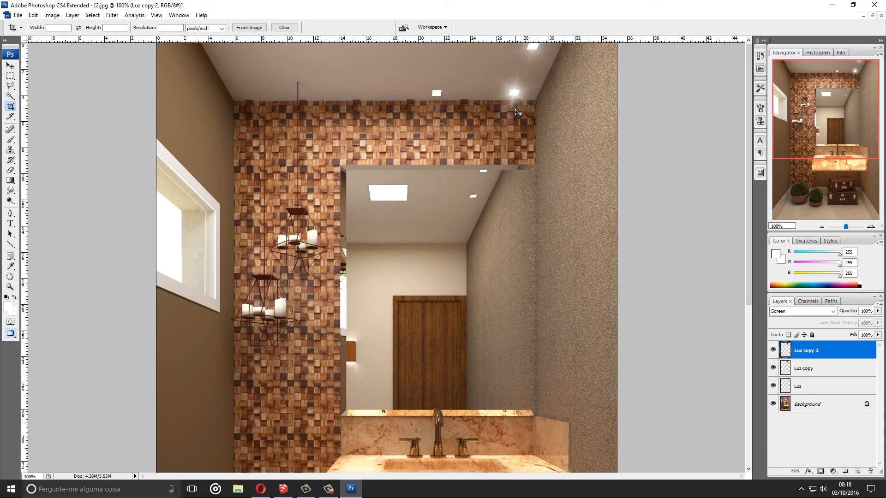
pyautogui.hotkey('ctrl', 't')
pyautogui.moveTo(518, 112); pyautogui.dragTo(485, 186)
pyautogui.press('Return')
# Duplicate the flare layer twice more and place the copies over the two small spotlights reflected in the mirror.
pyautogui.hotkey('ctrl', 'j')
pyautogui.hotkey('ctrl', 't')
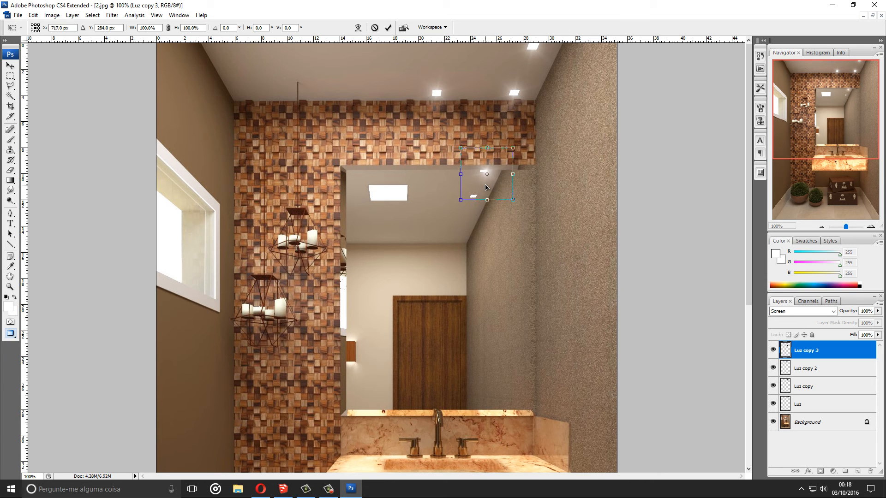
pyautogui.press('Return')
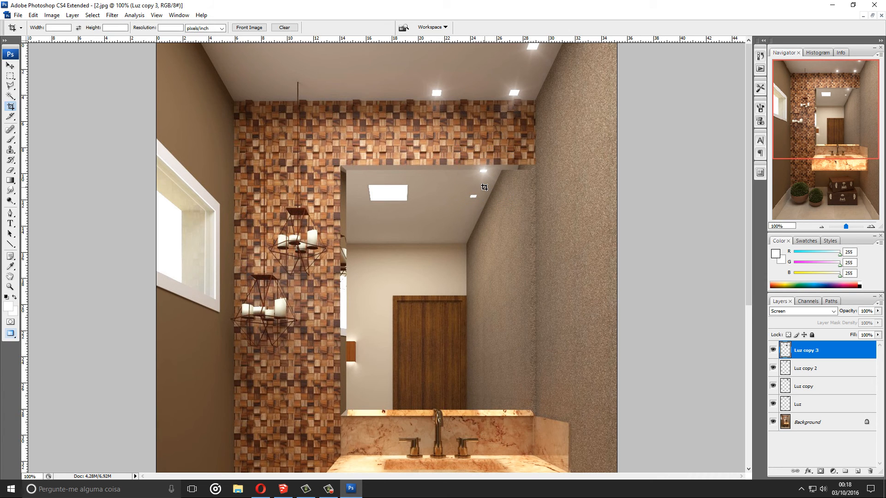
pyautogui.hotkey('ctrl', 'j')
pyautogui.hotkey('ctrl', 't')
pyautogui.moveTo(489, 194); pyautogui.dragTo(477, 218)
pyautogui.press('Return')
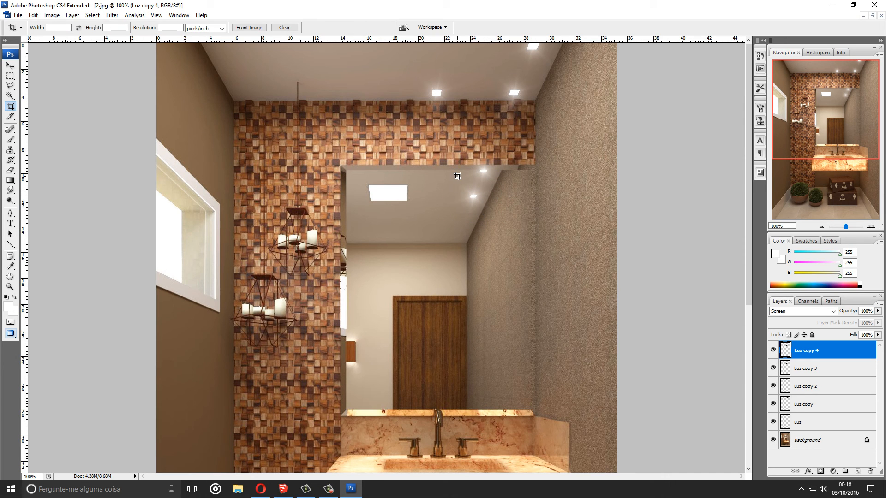
# Save a non-interlaced PNG copy named render face to the desktop, and close Photoshop without saving the changes to 2.jpg.
pyautogui.hotkey('ctrl', '-')
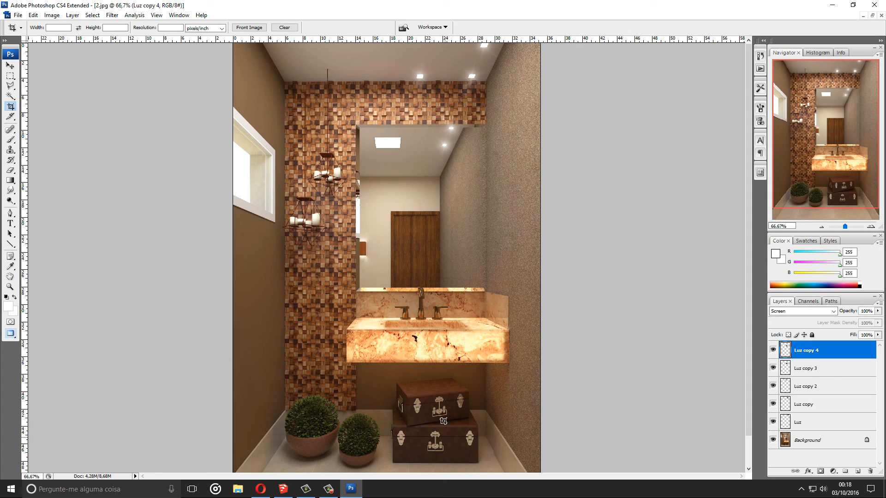
pyautogui.click(23, 15)
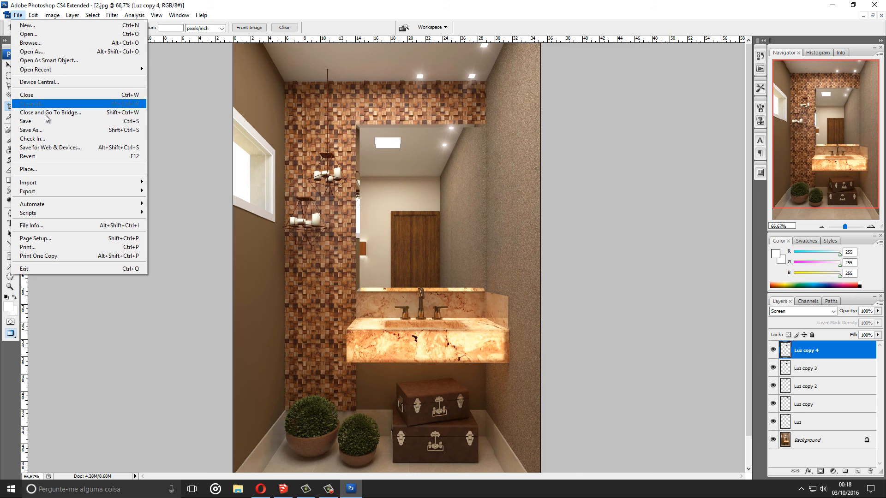
pyautogui.click(37, 121)
pyautogui.click(310, 170)
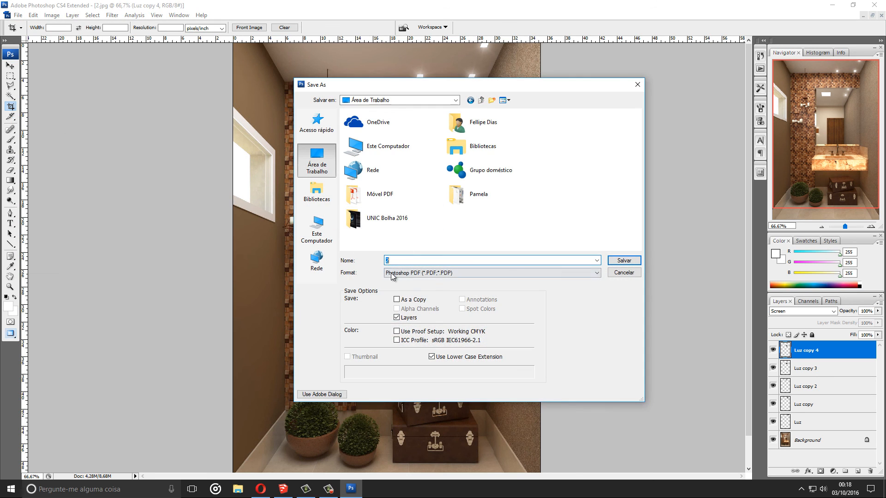
pyautogui.click(392, 273)
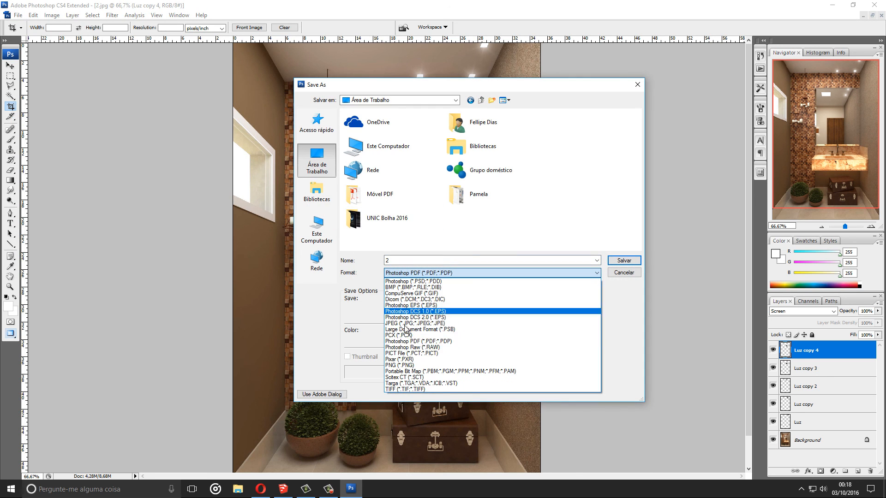
pyautogui.click(404, 365)
pyautogui.click(392, 259)
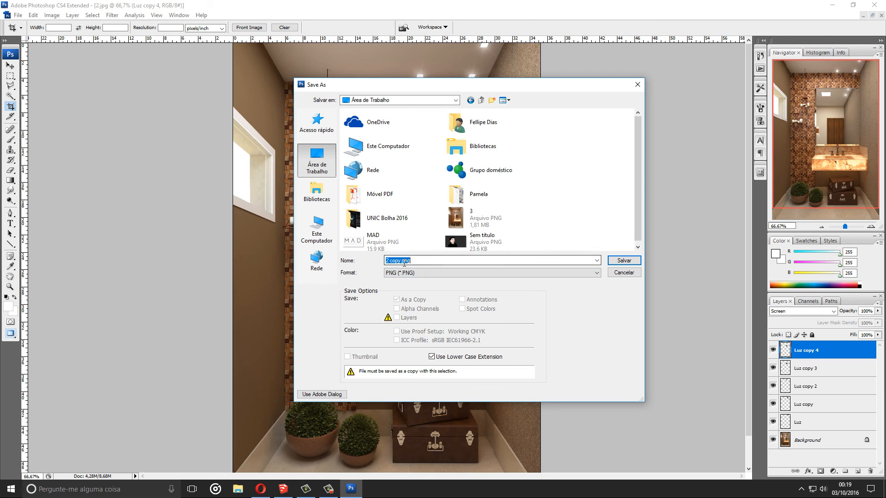
pyautogui.write('render')
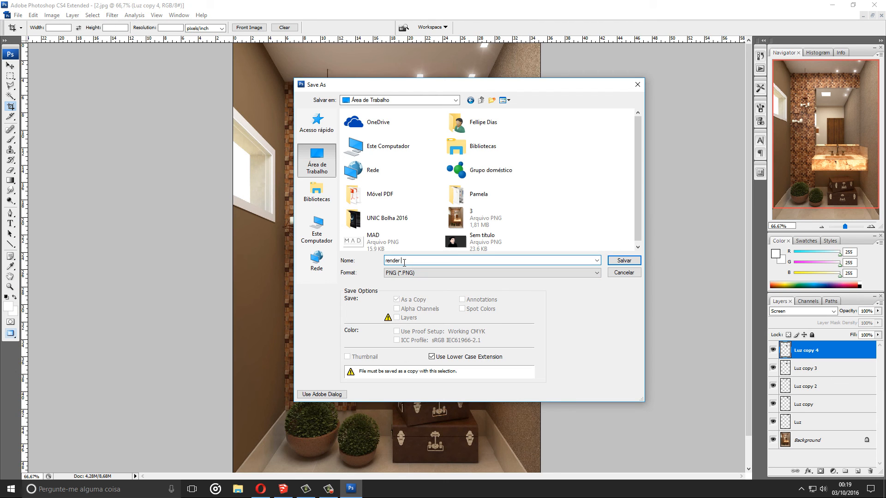
pyautogui.write(' face')
pyautogui.press('Return')
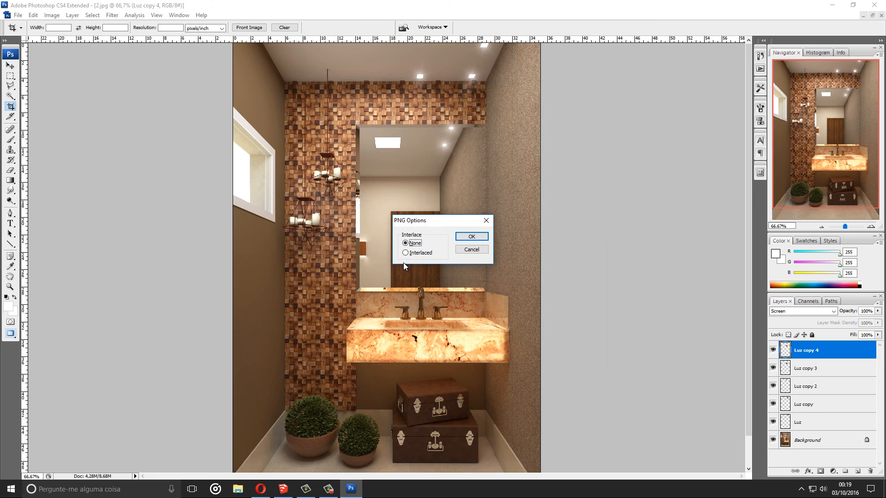
pyautogui.press('Return')
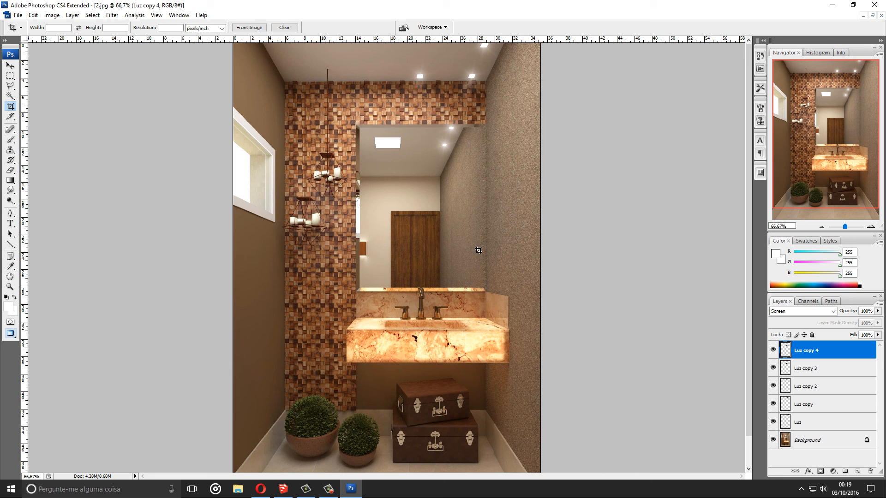
pyautogui.click(874, 4)
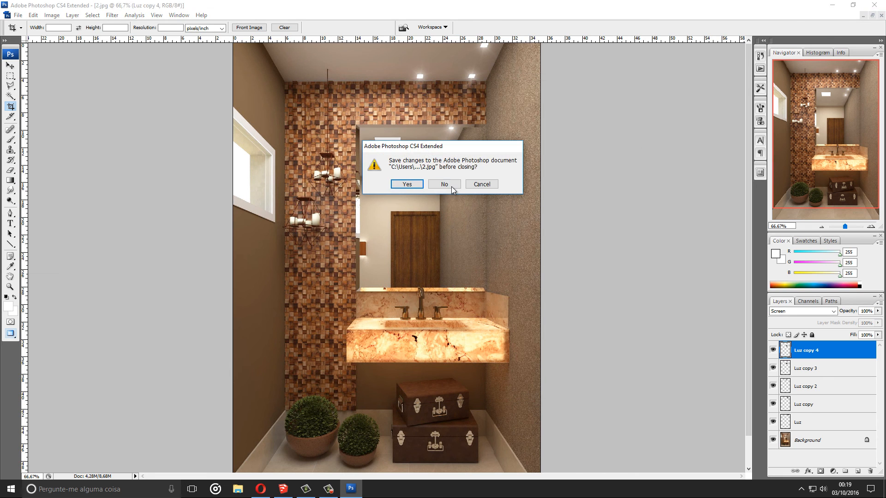
pyautogui.click(450, 184)
# Switch to the desktop and view 3.png and render face.png one after the other in Photos to compare the two images.
pyautogui.click(613, 205)
pyautogui.doubleClick(613, 205)
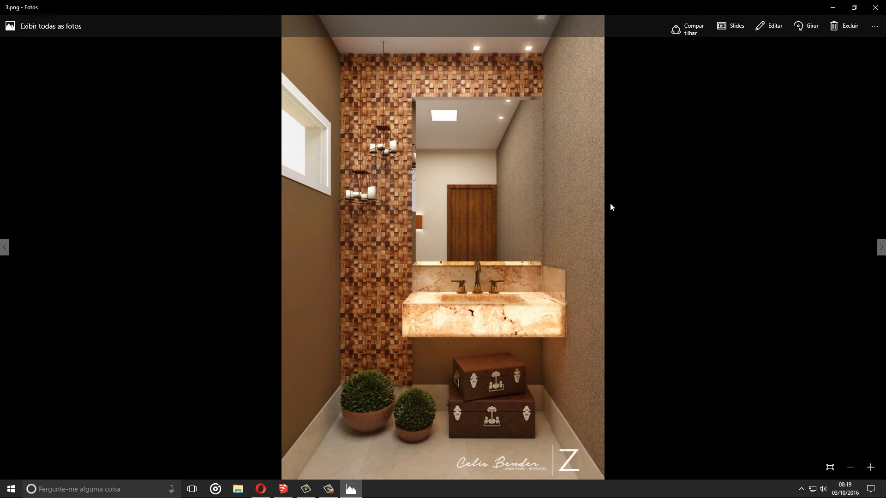
pyautogui.click(875, 7)
pyautogui.click(574, 202)
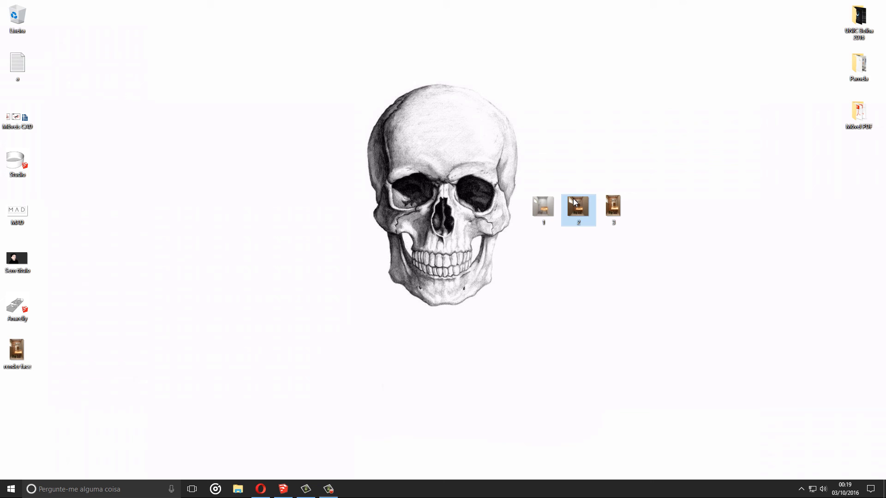
pyautogui.click(13, 354)
pyautogui.doubleClick(14, 354)
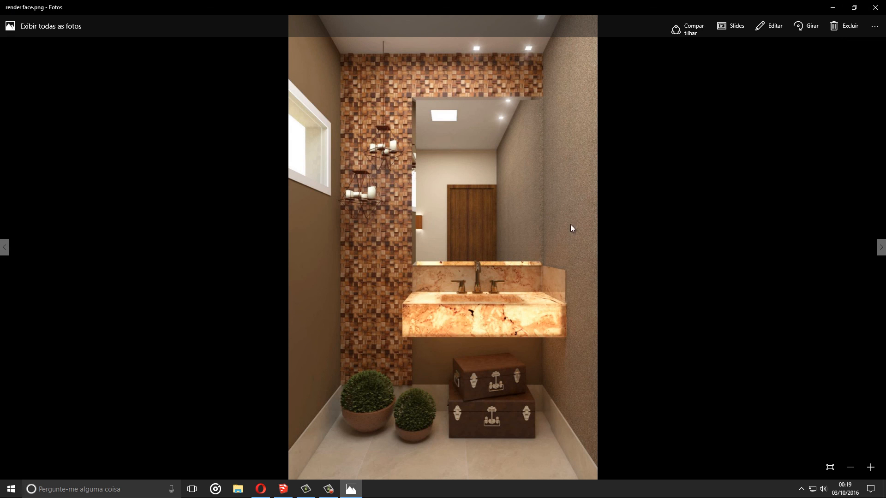